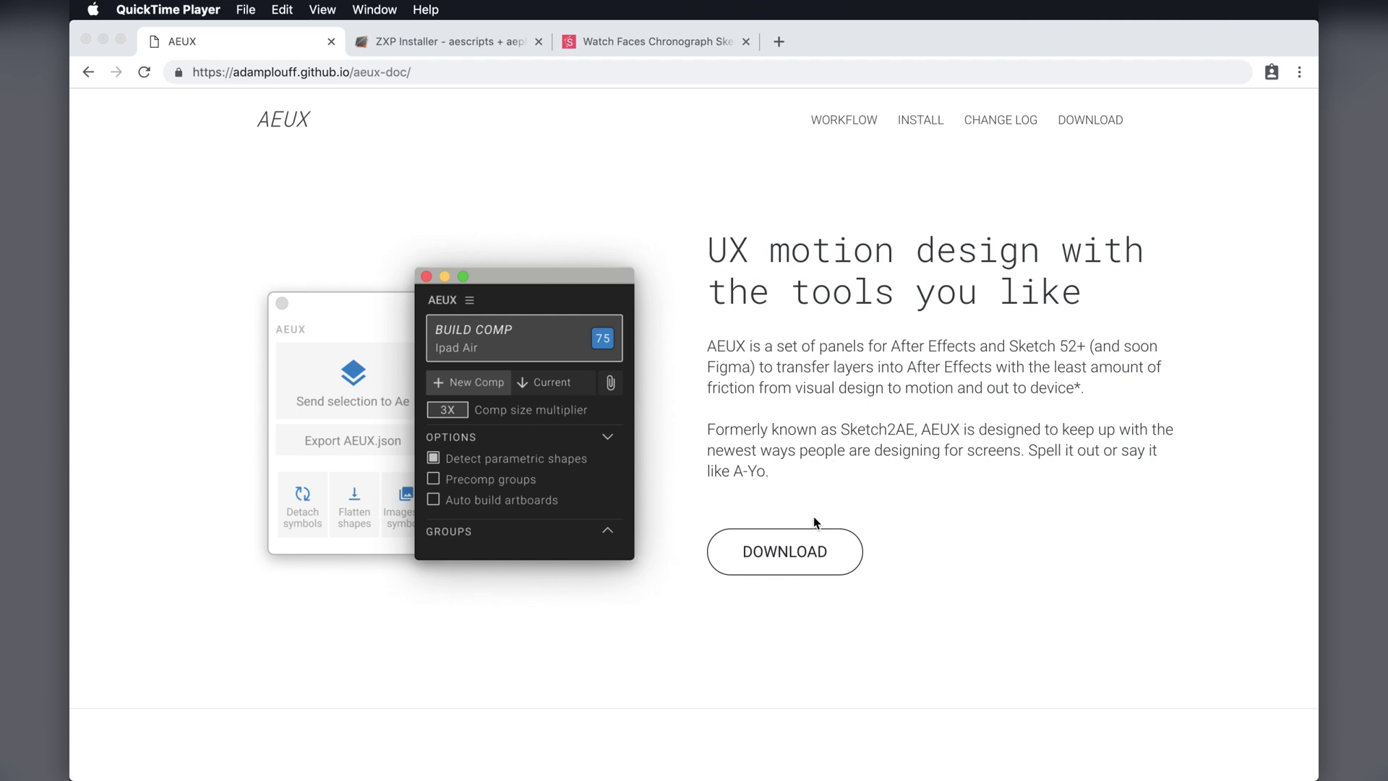
Check the ZXP Installer download page, then go to the Watch Faces Chronograph Sketch resource page.
click(441, 40)
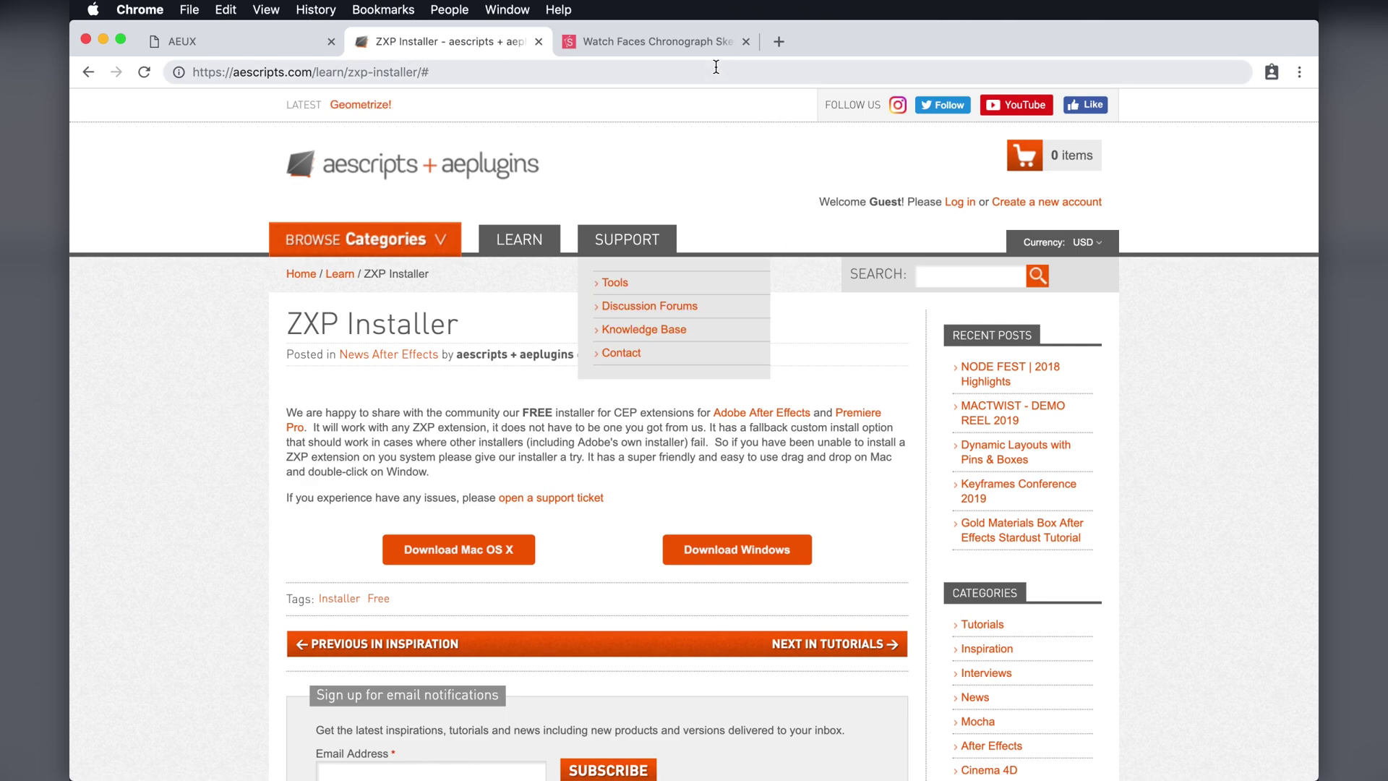
click(715, 41)
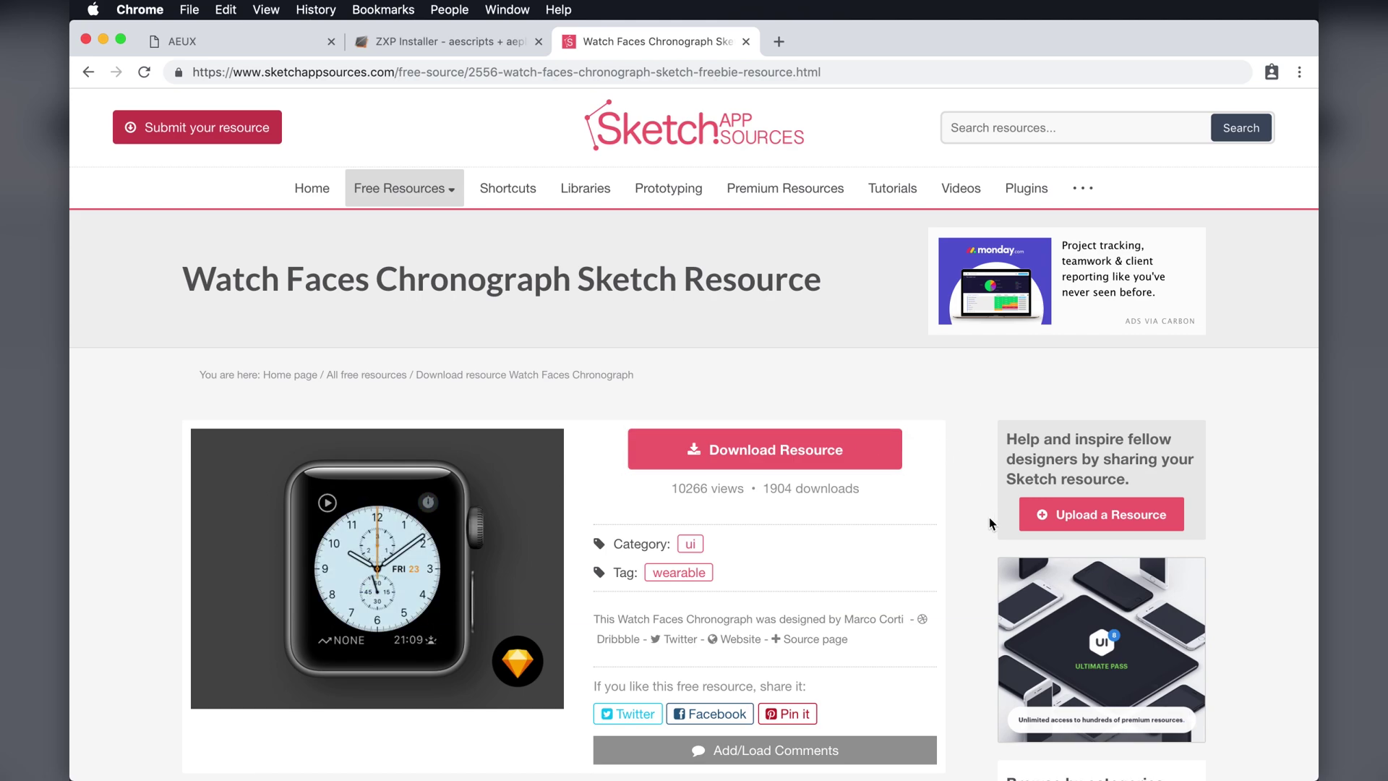
Install the AEUX.zxp extension for After Effects through ZXP Installer.
key(ctrl+Left)
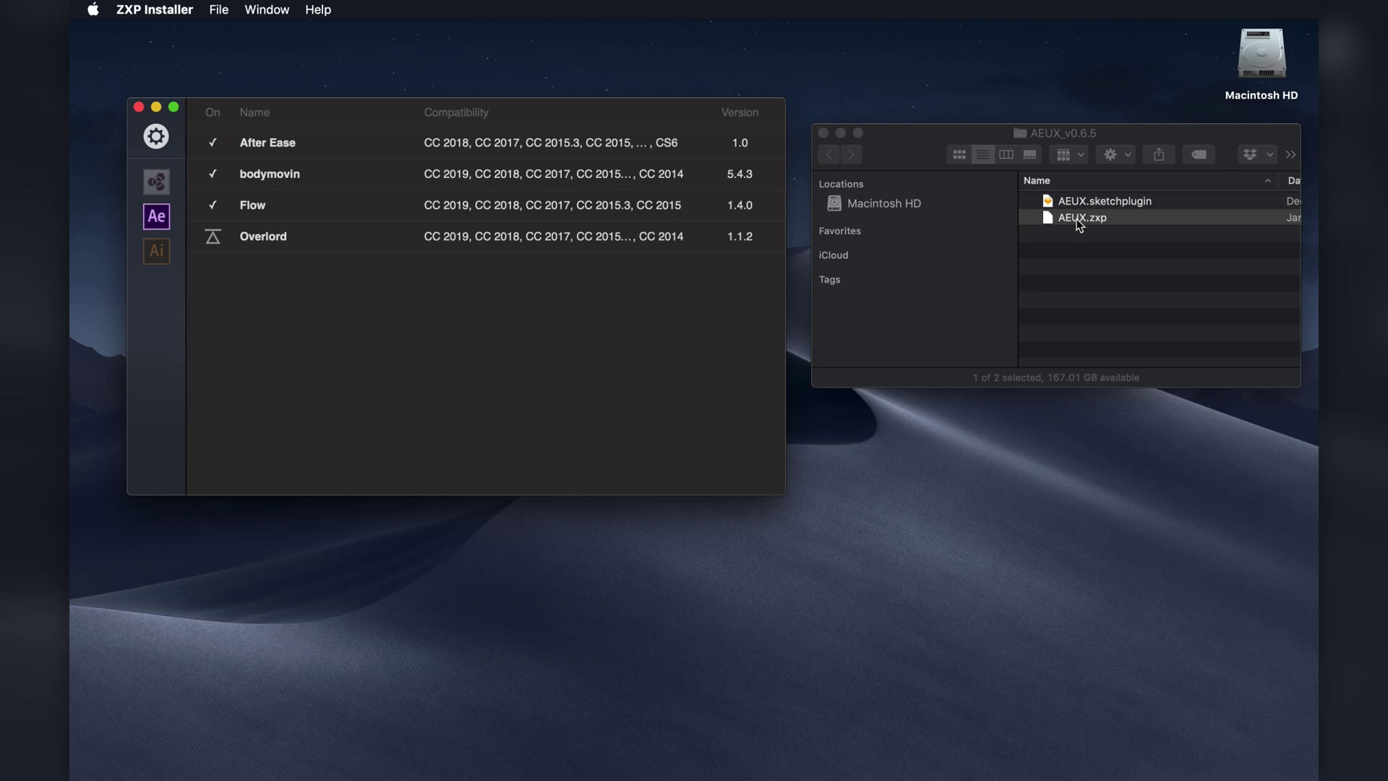
click(1077, 259)
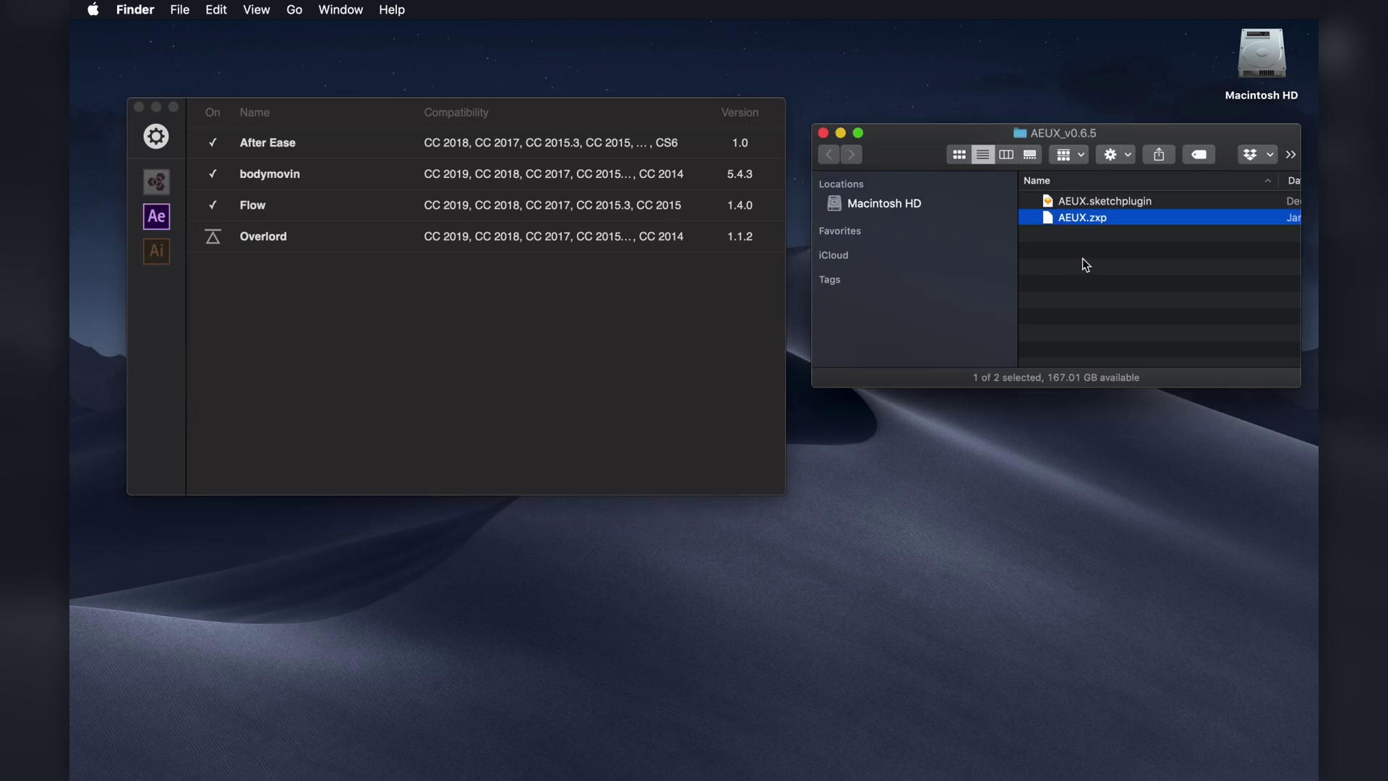
drag(1070, 234, 492, 390)
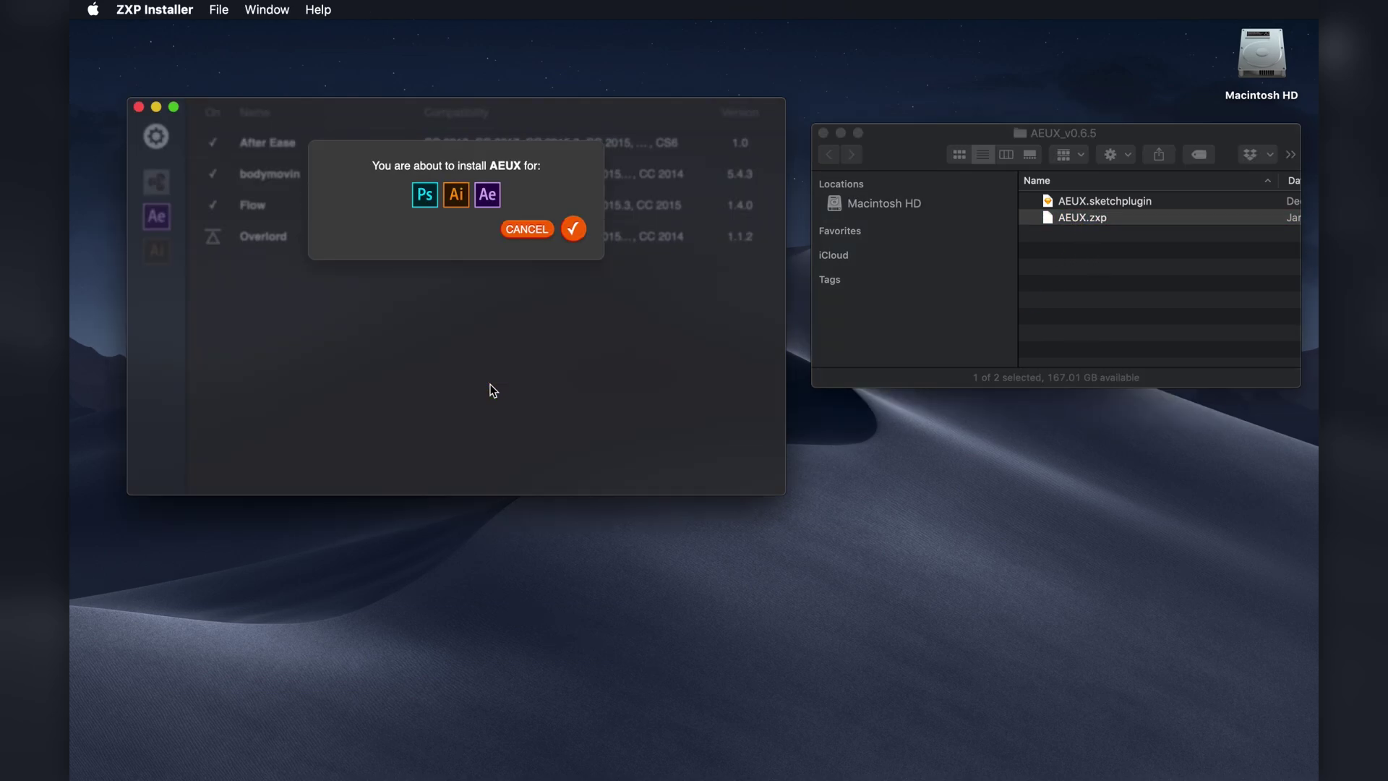
click(572, 229)
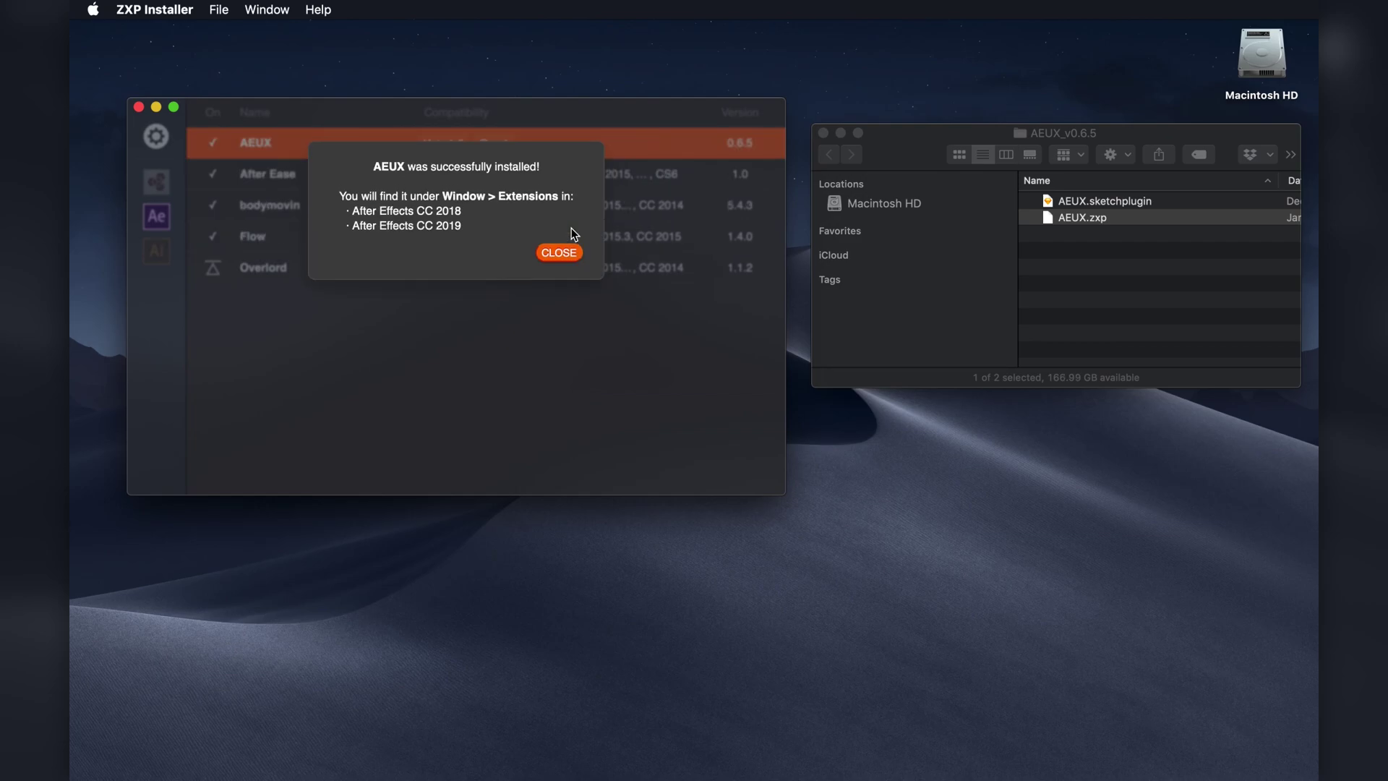
click(558, 253)
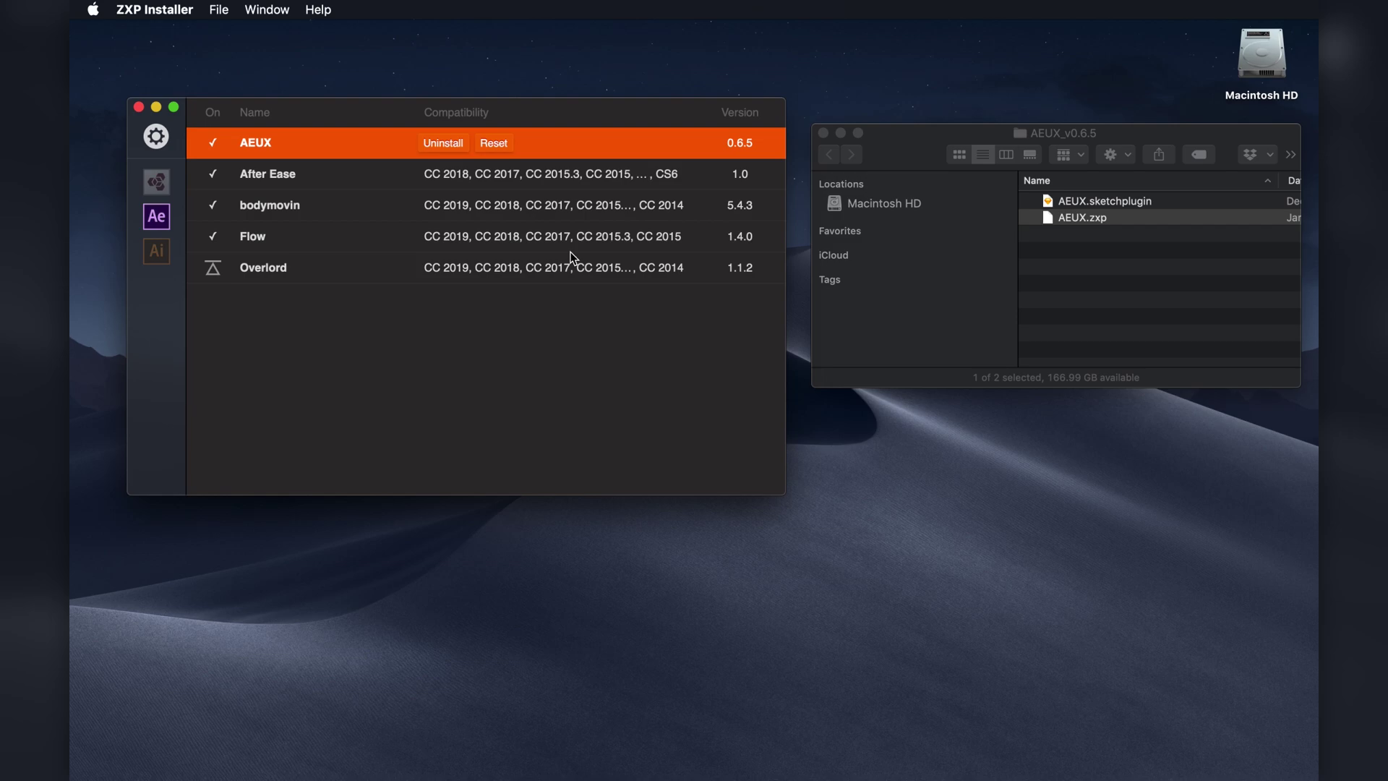
Install AEUX.sketchplugin into Sketch.
click(1141, 239)
click(1122, 203)
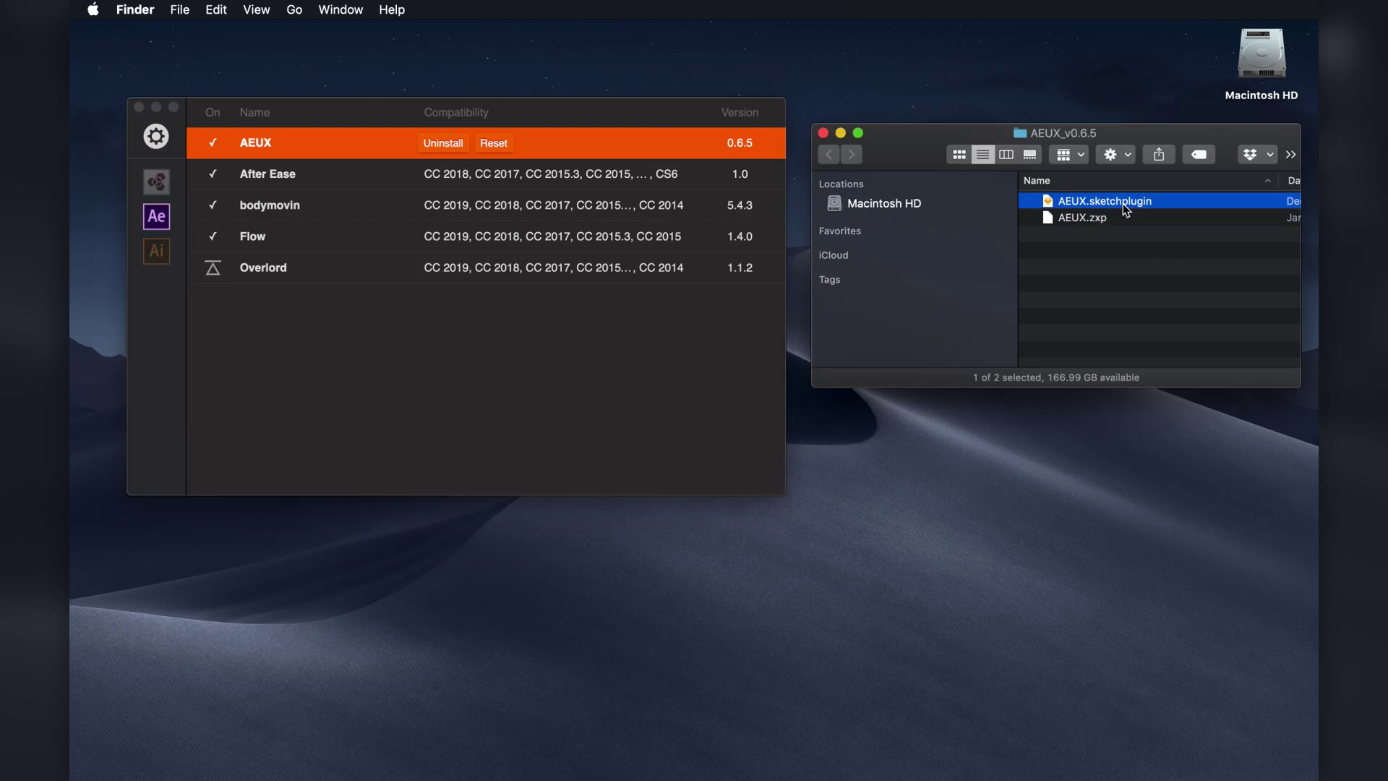
double_click(1122, 202)
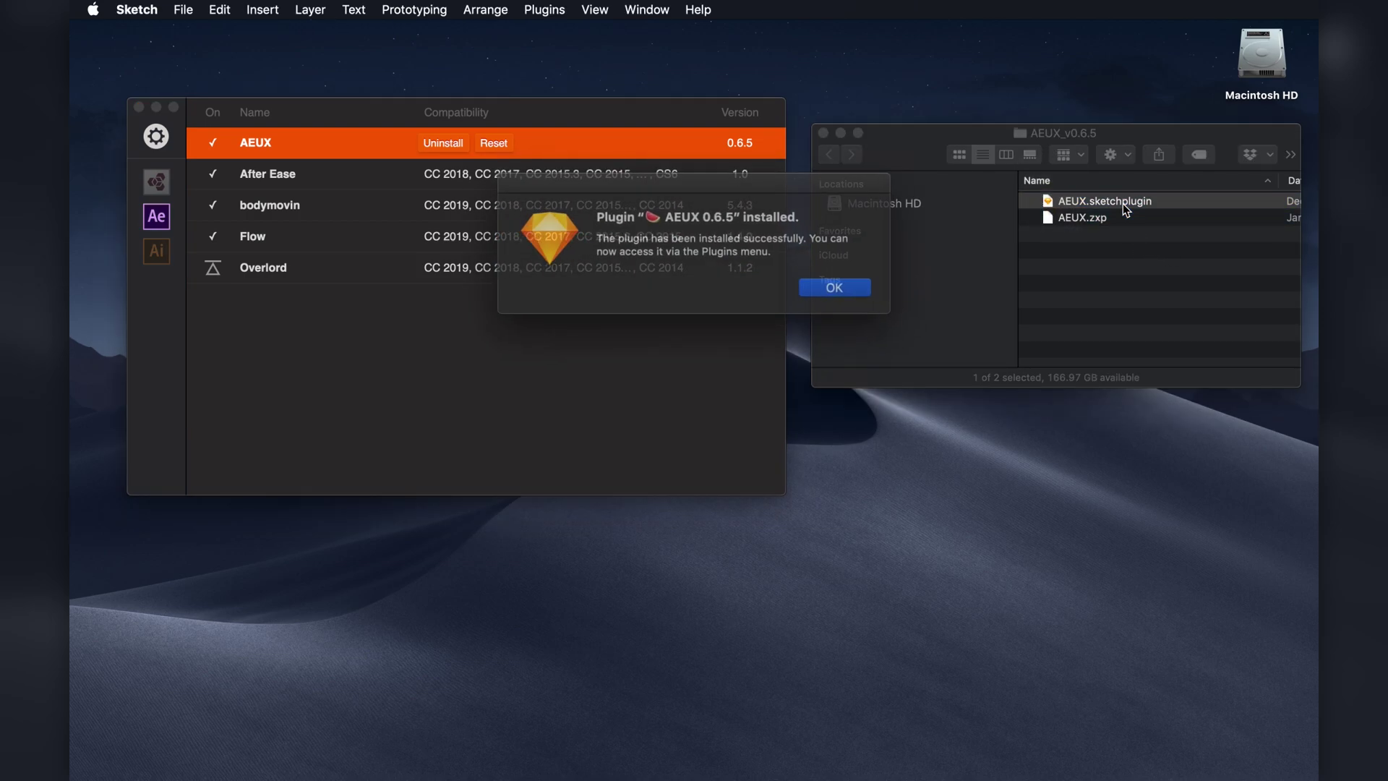
Dismiss the plugin-installed message and zoom the watch artboard to 200%.
click(827, 284)
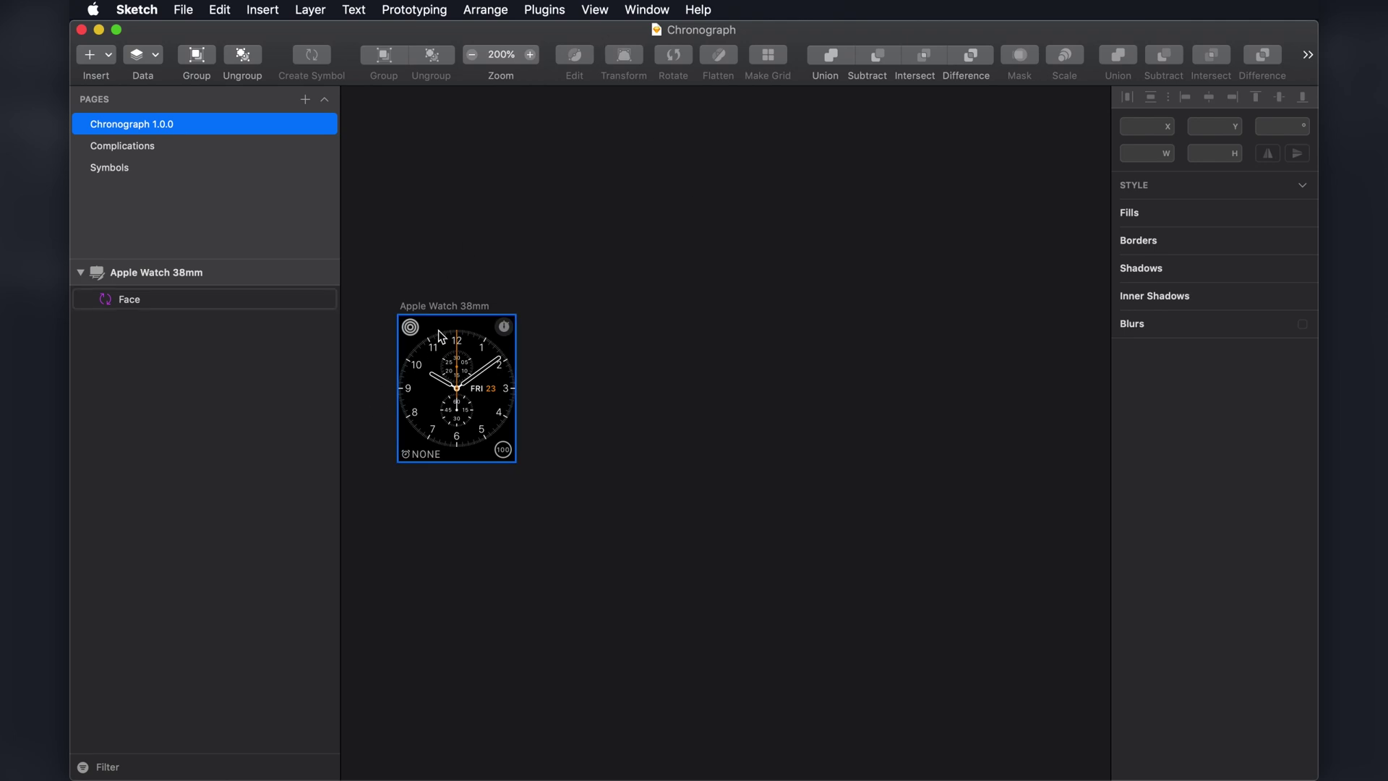
key(super+0)
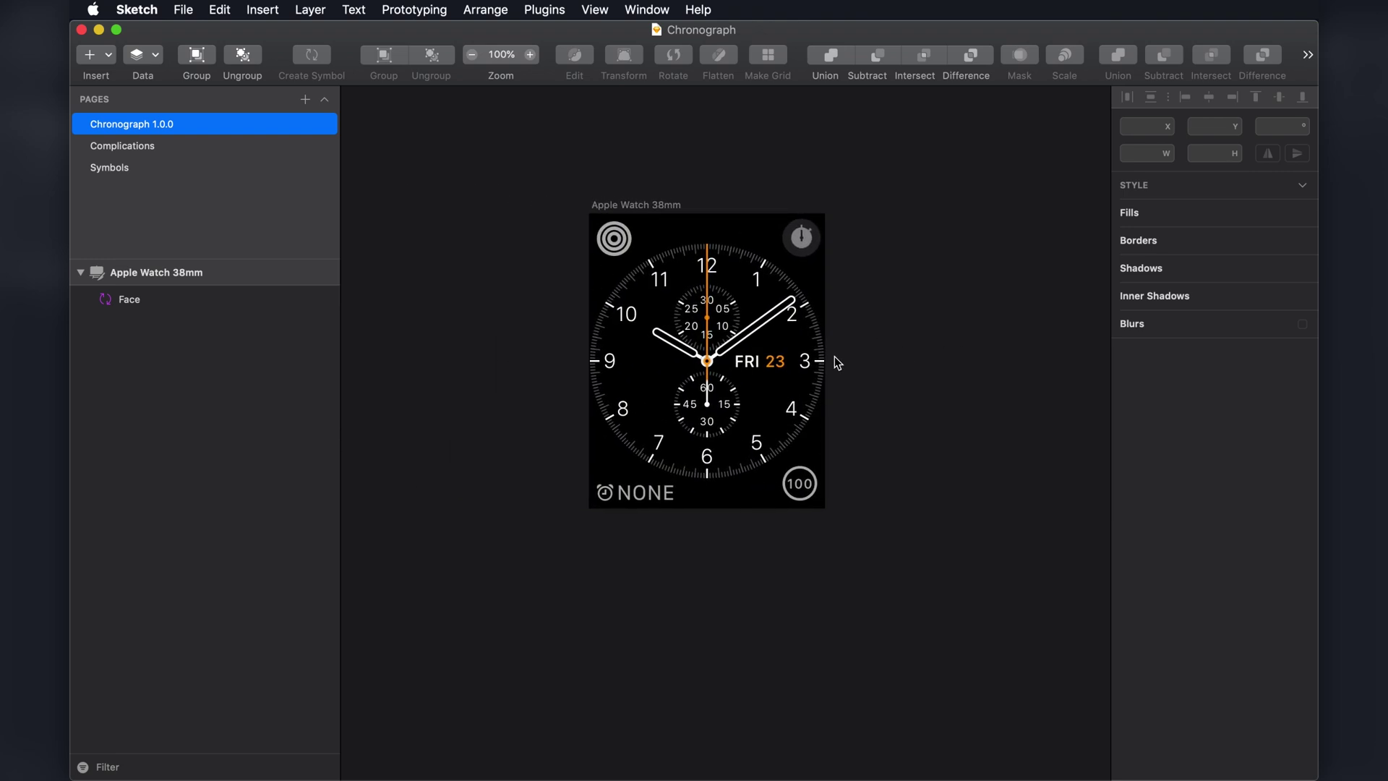
key(super+equal)
scroll(883, 392, up, 5)
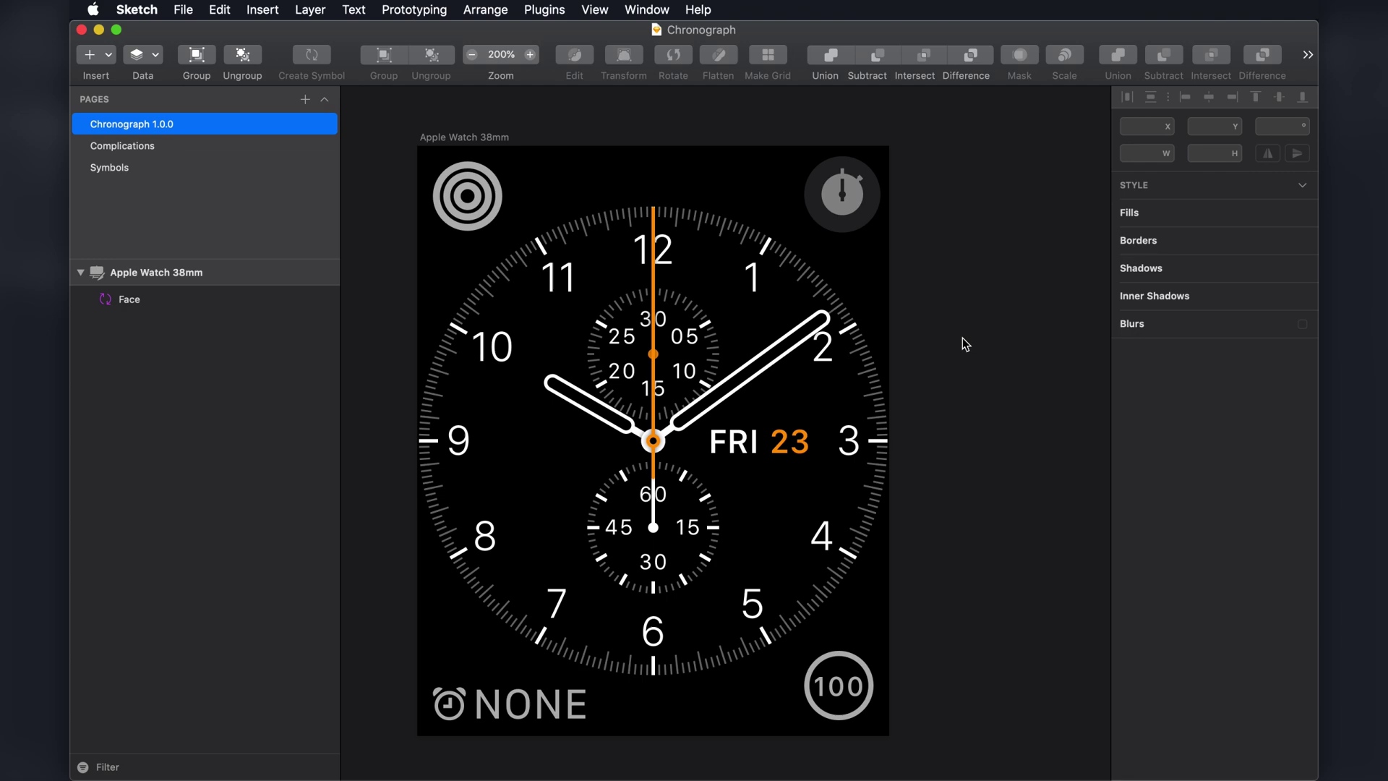
Open the AEUX panel from Plugins and move it onto empty canvas right of the watch.
click(562, 13)
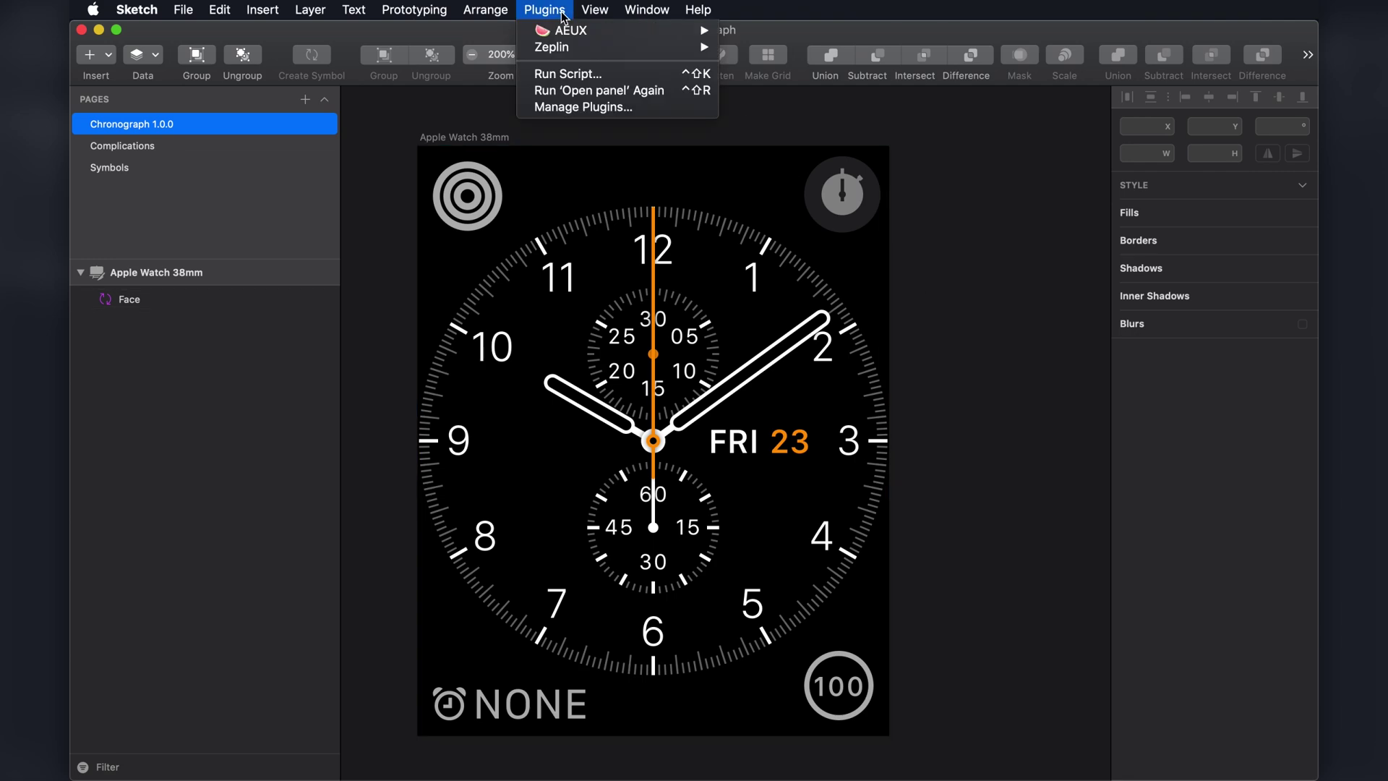
mouse_move(578, 30)
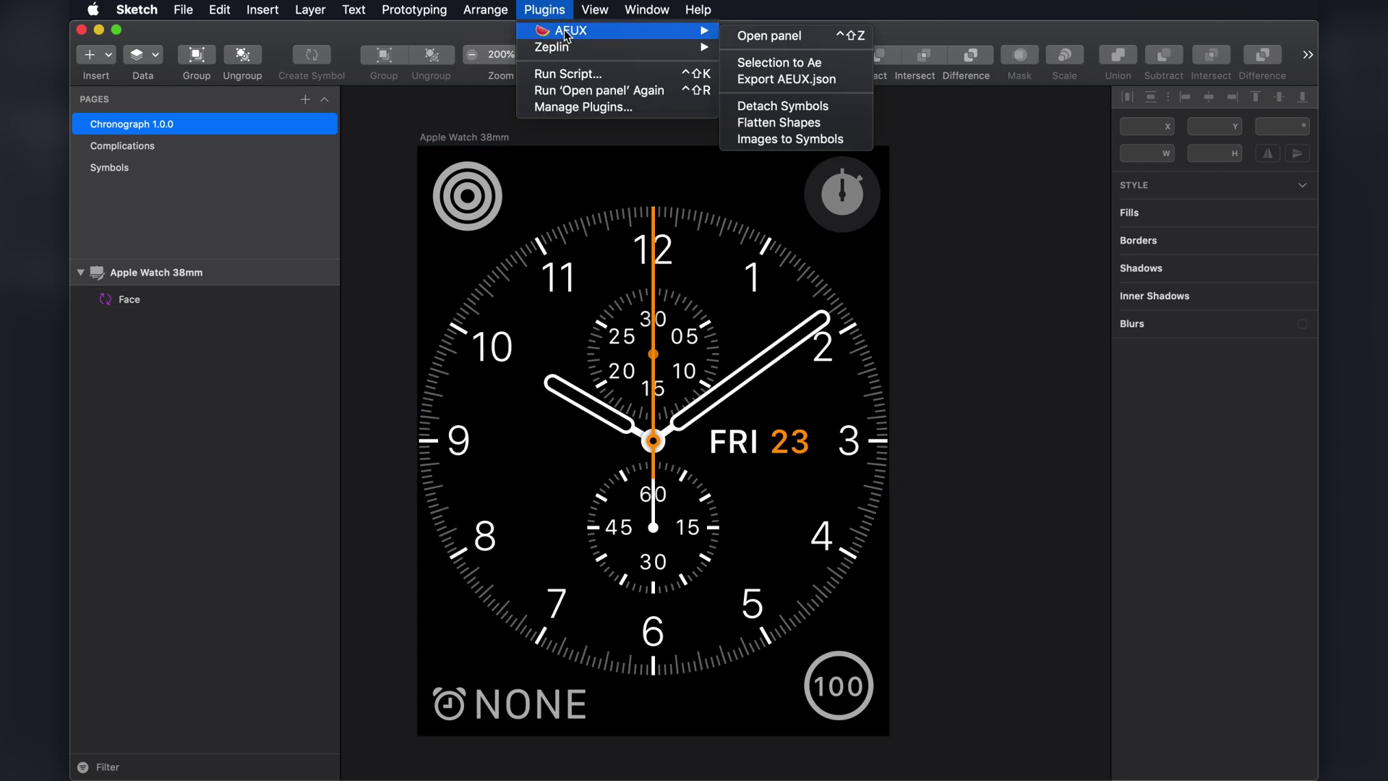
click(752, 37)
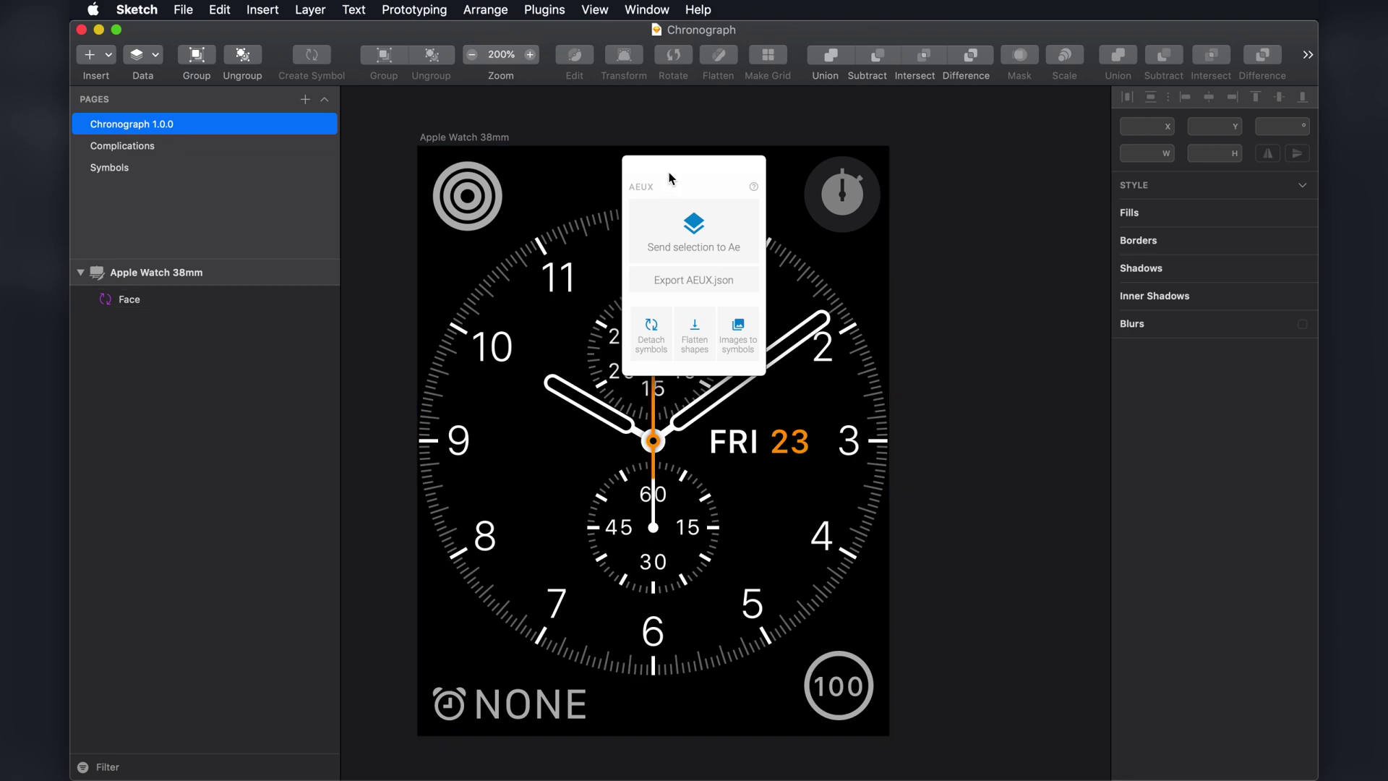
drag(670, 173, 984, 118)
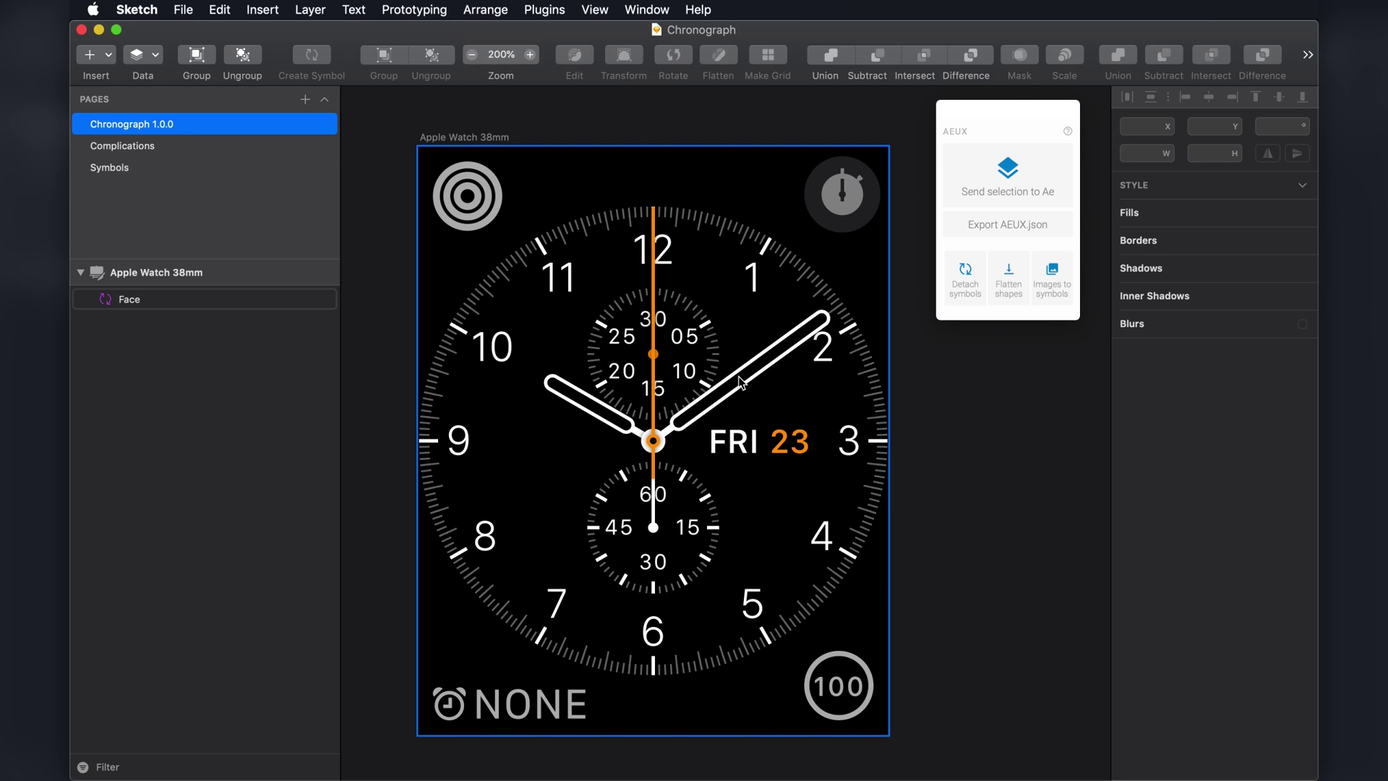
Select the Face symbol and set its Dial override to Light Grey.
click(678, 230)
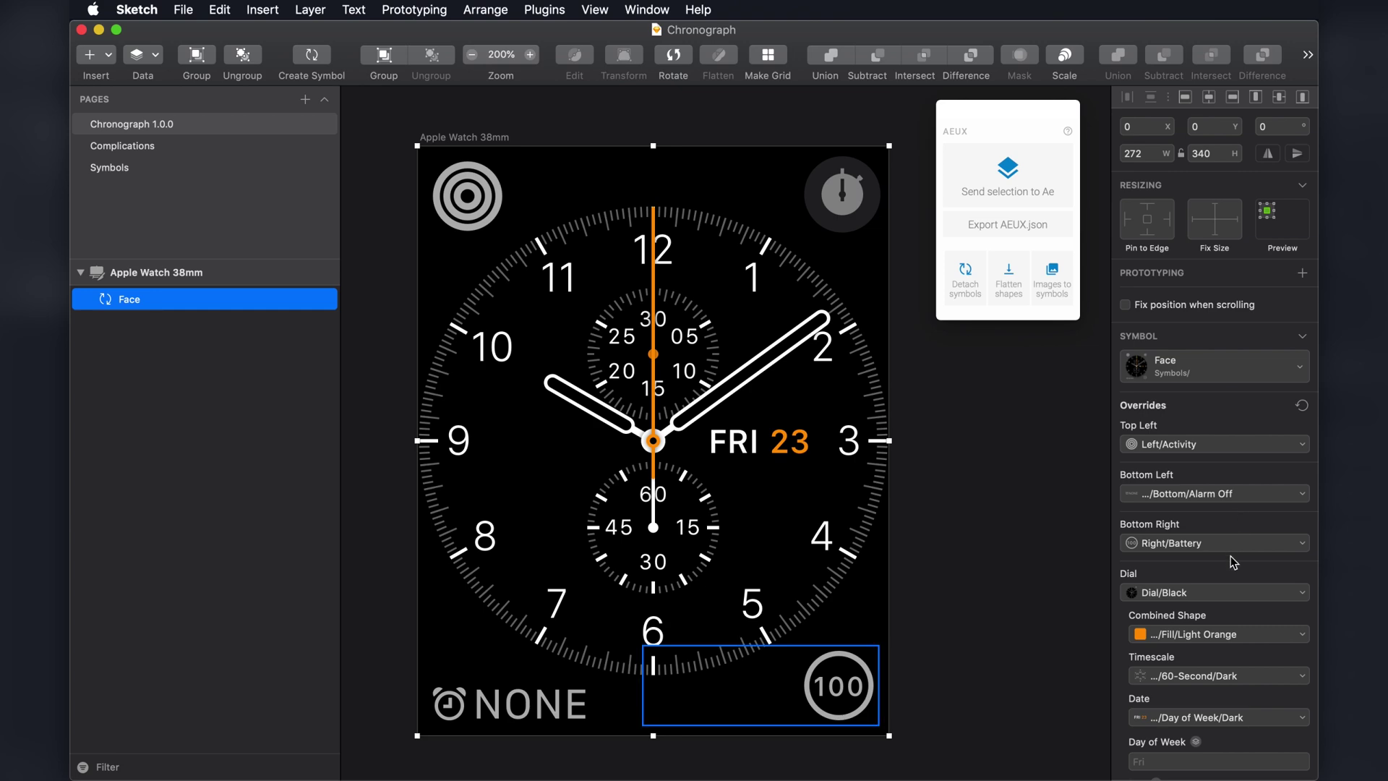
scroll(1229, 571, down, 5)
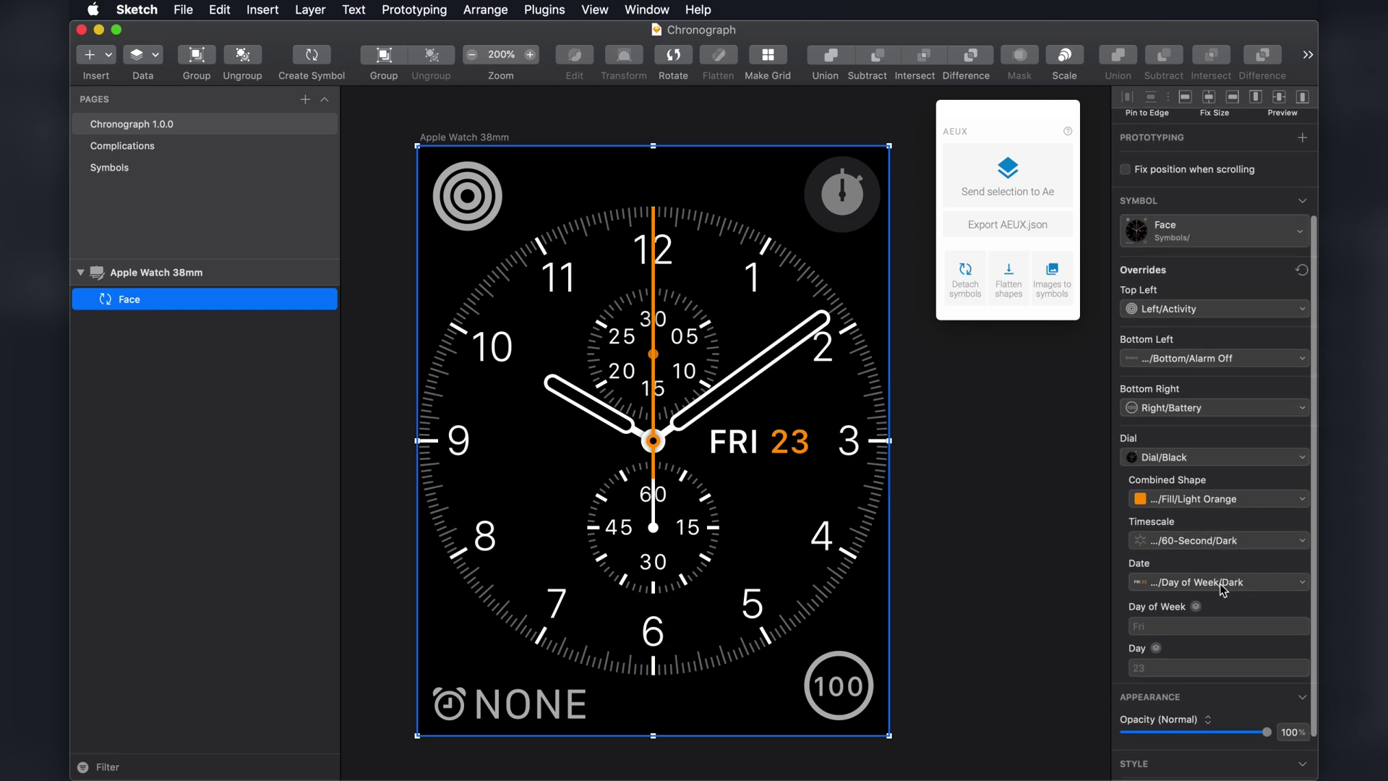
click(1221, 456)
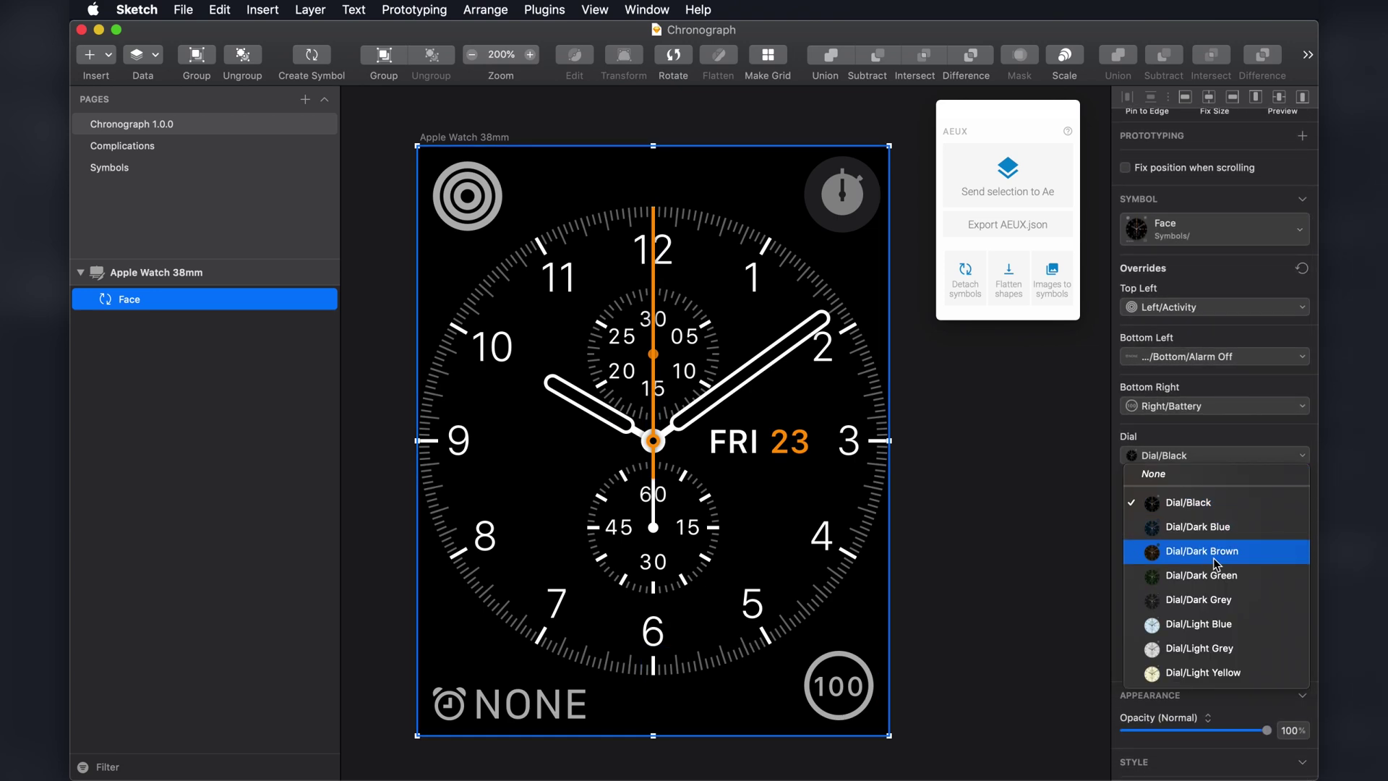
click(1229, 648)
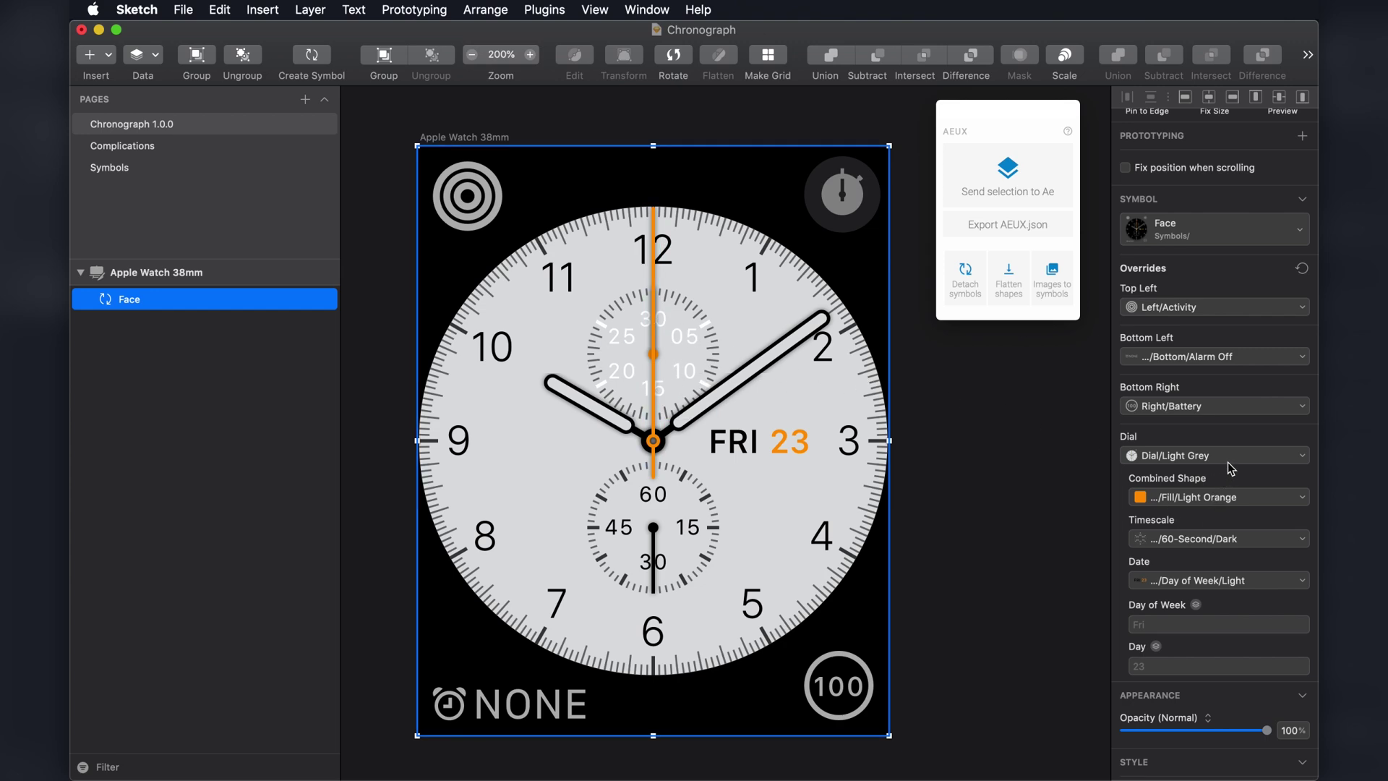
Set the Timescale override to 60-Second/Light, so the subdial reads 05–30.
scroll(1231, 469, down, 2)
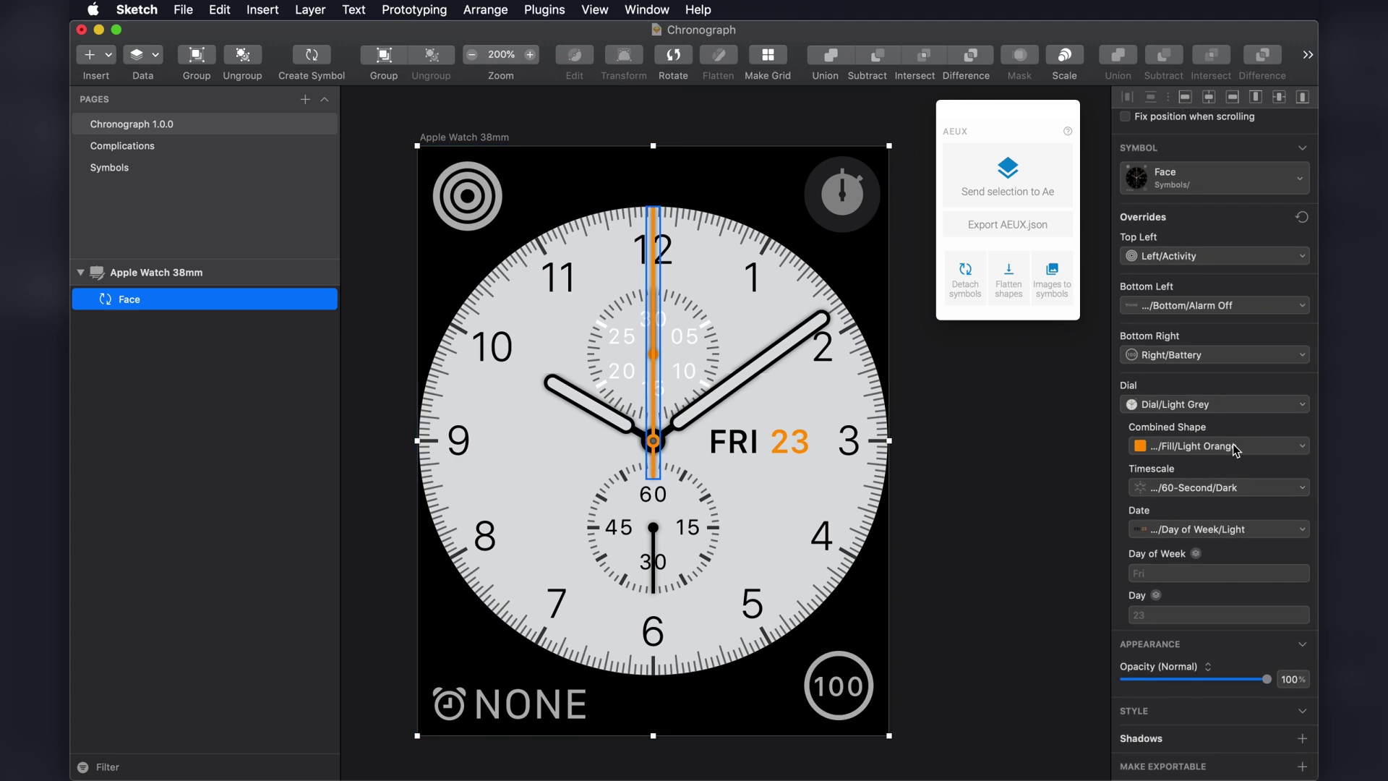
click(1238, 495)
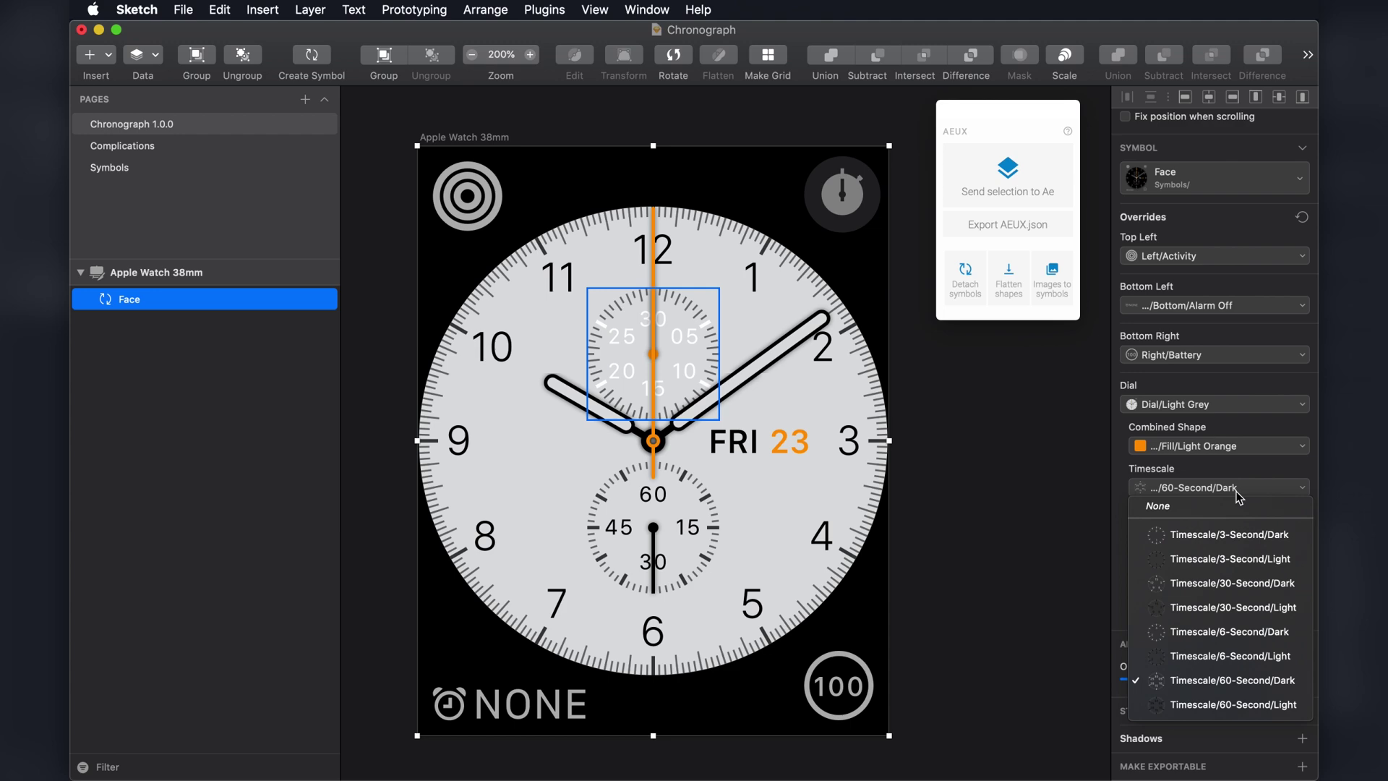
click(1242, 558)
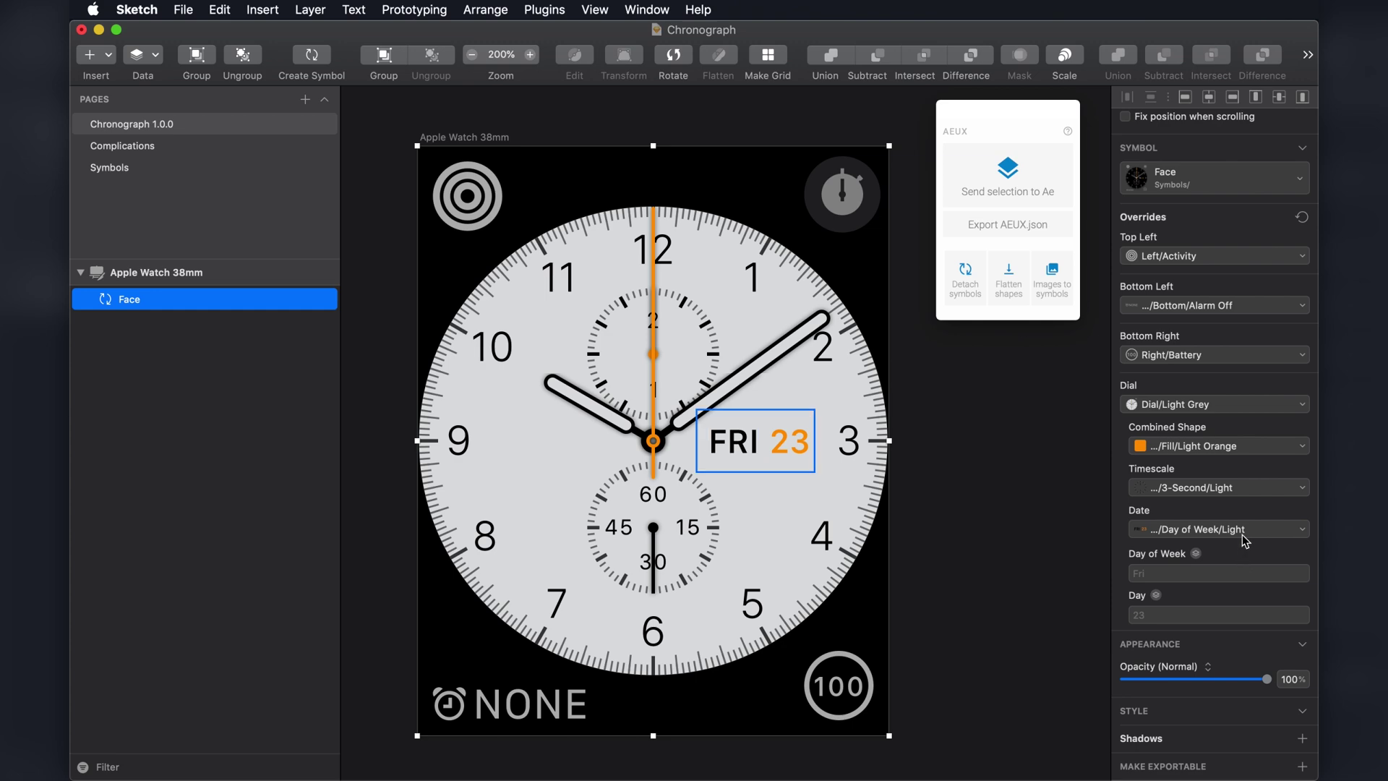
click(1242, 535)
click(1228, 510)
click(1231, 489)
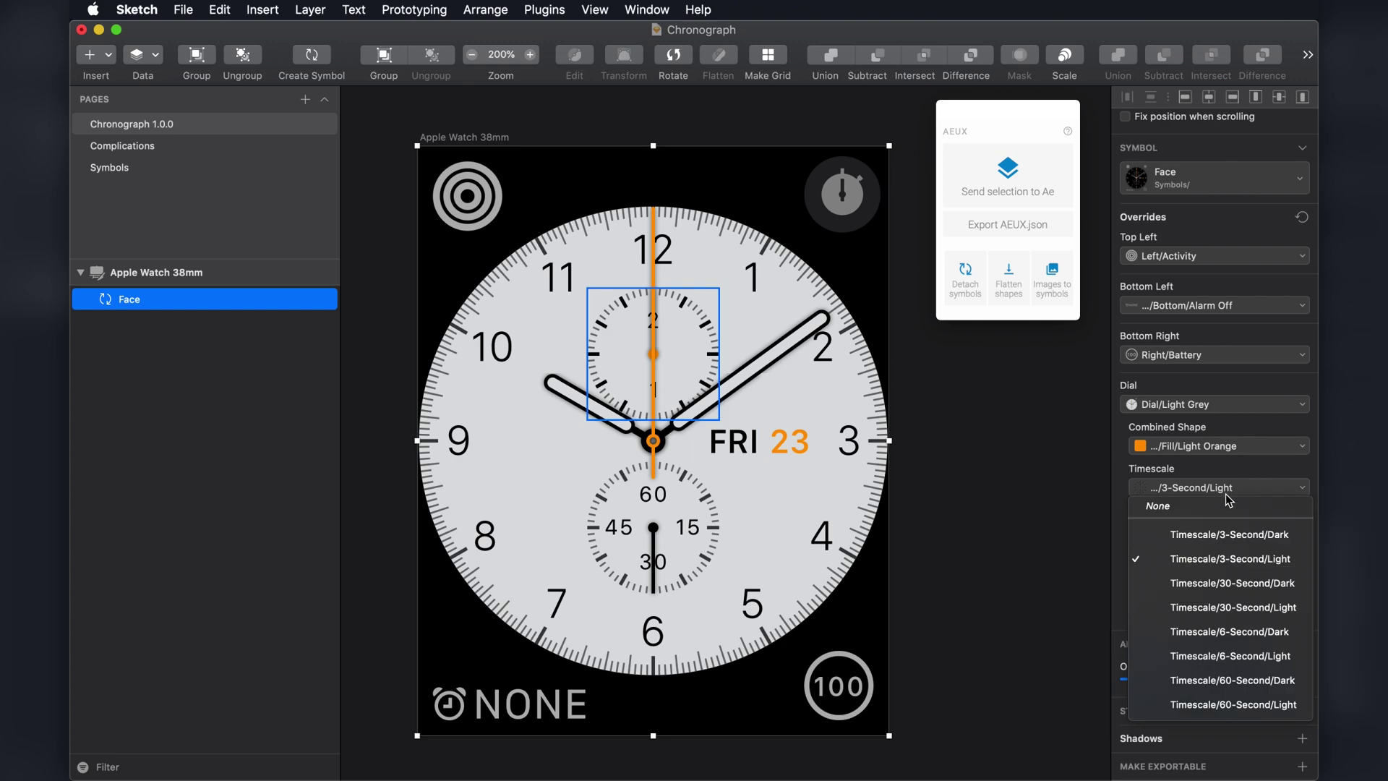
click(1235, 656)
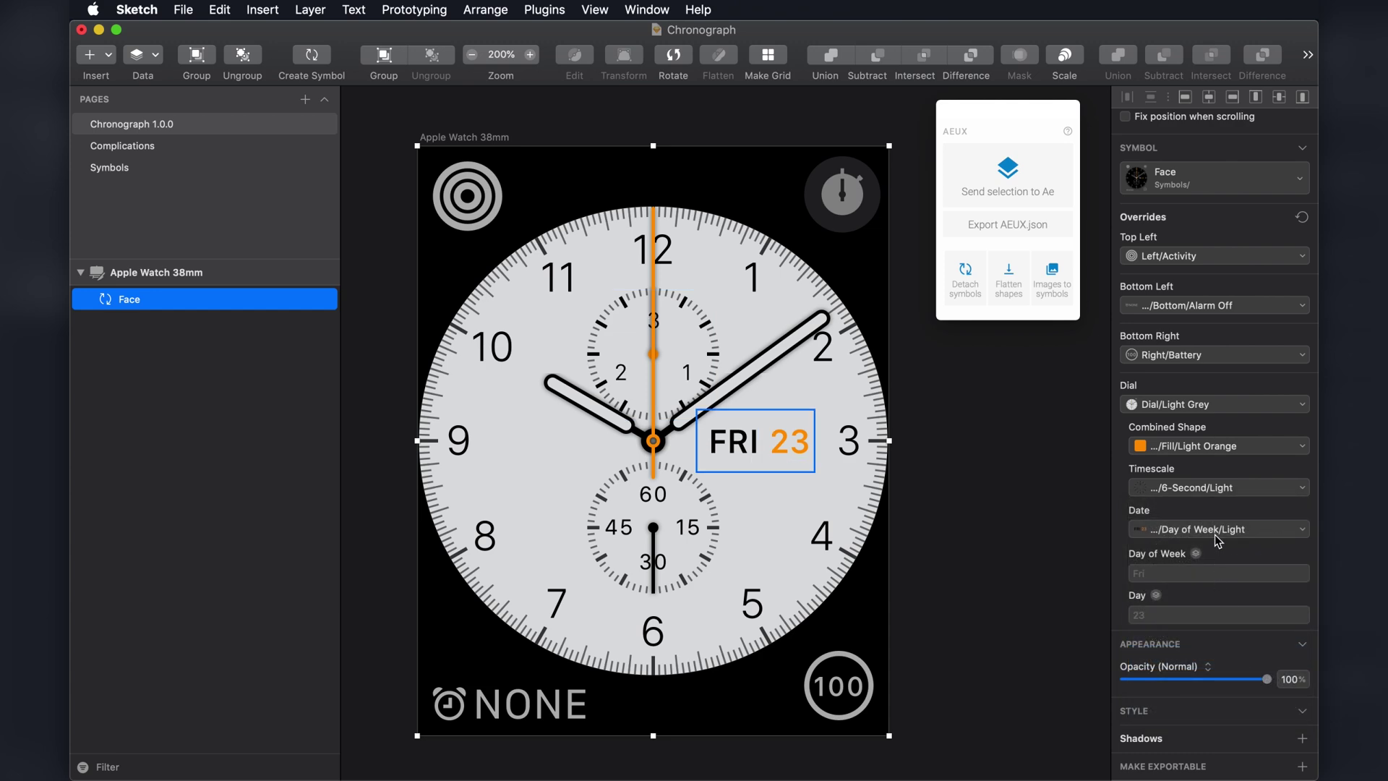
click(1216, 488)
click(1216, 489)
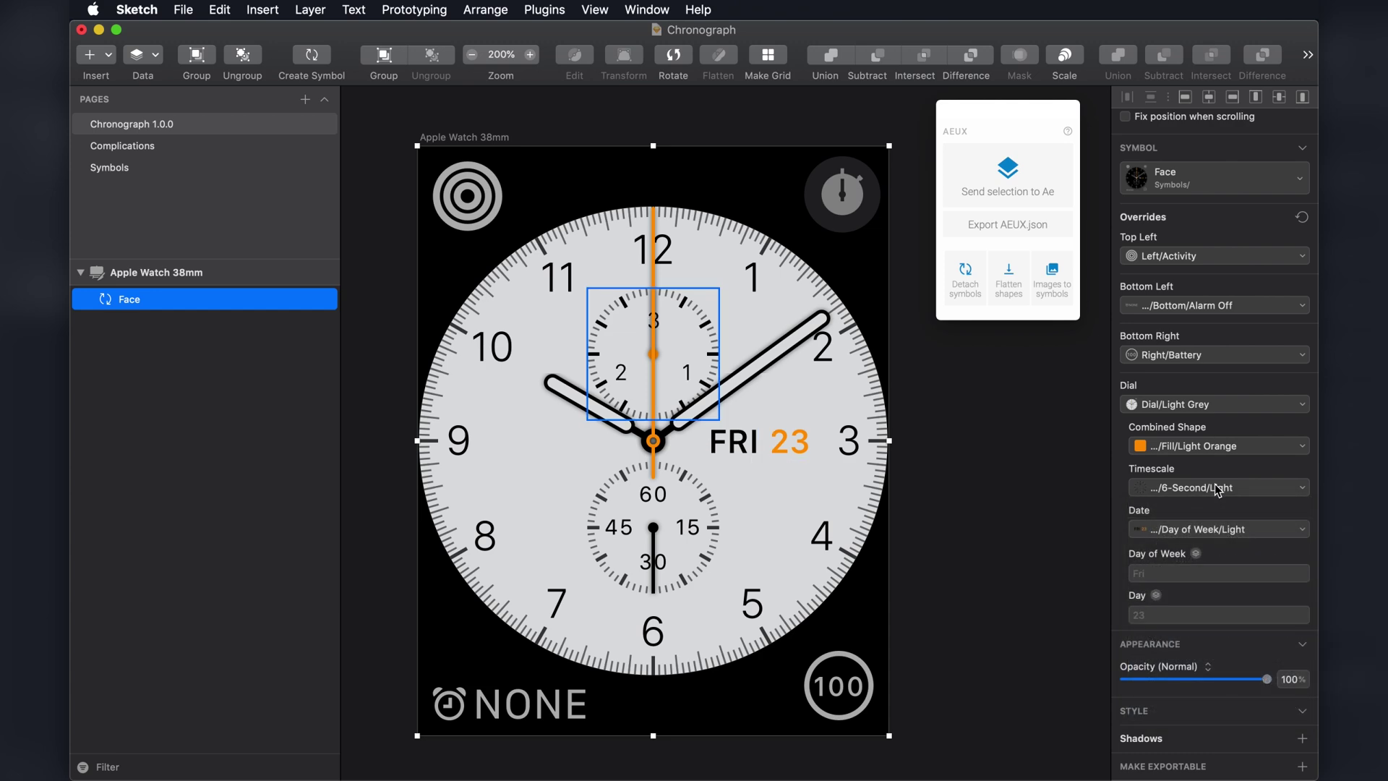
click(1221, 490)
click(1227, 701)
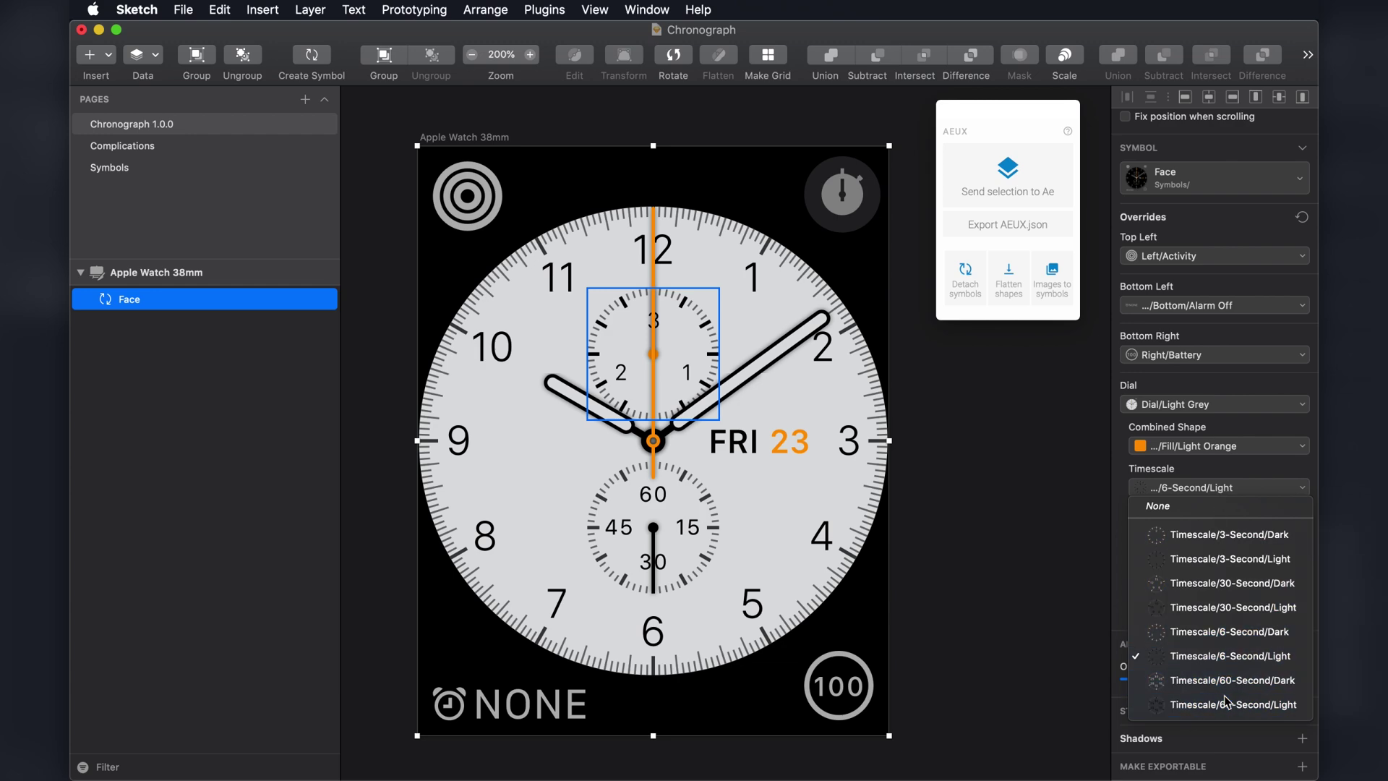
Select the Apple Watch 38mm artboard and send it to After Effects with AEUX.
click(995, 526)
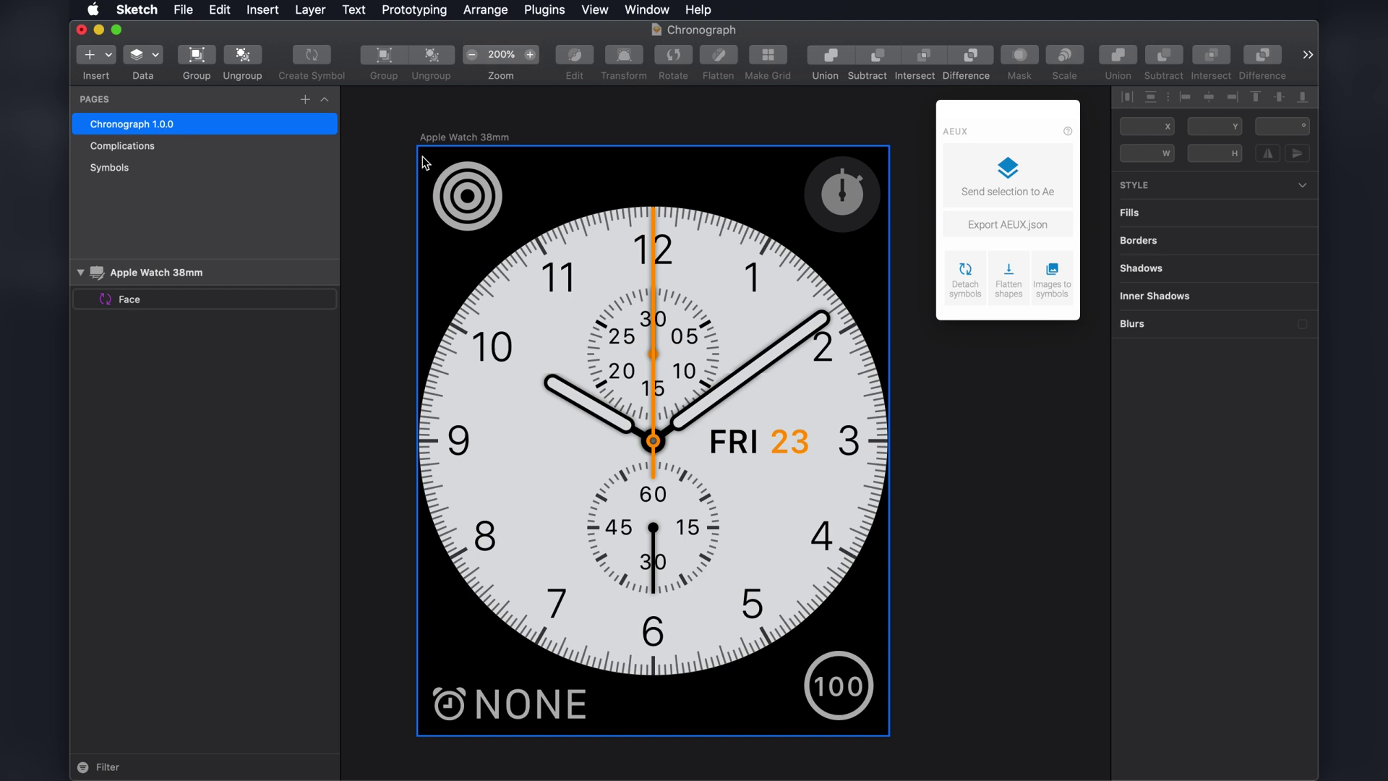
click(464, 140)
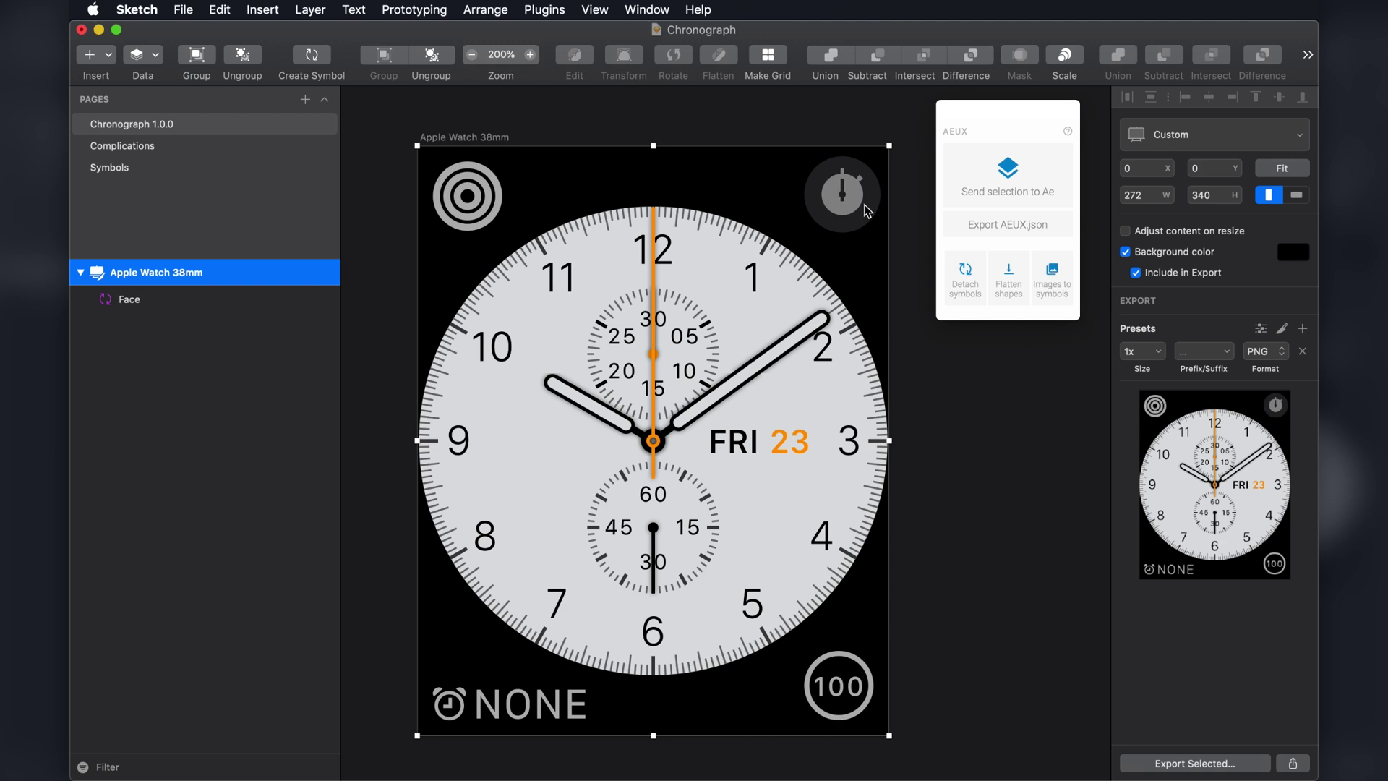
click(1001, 185)
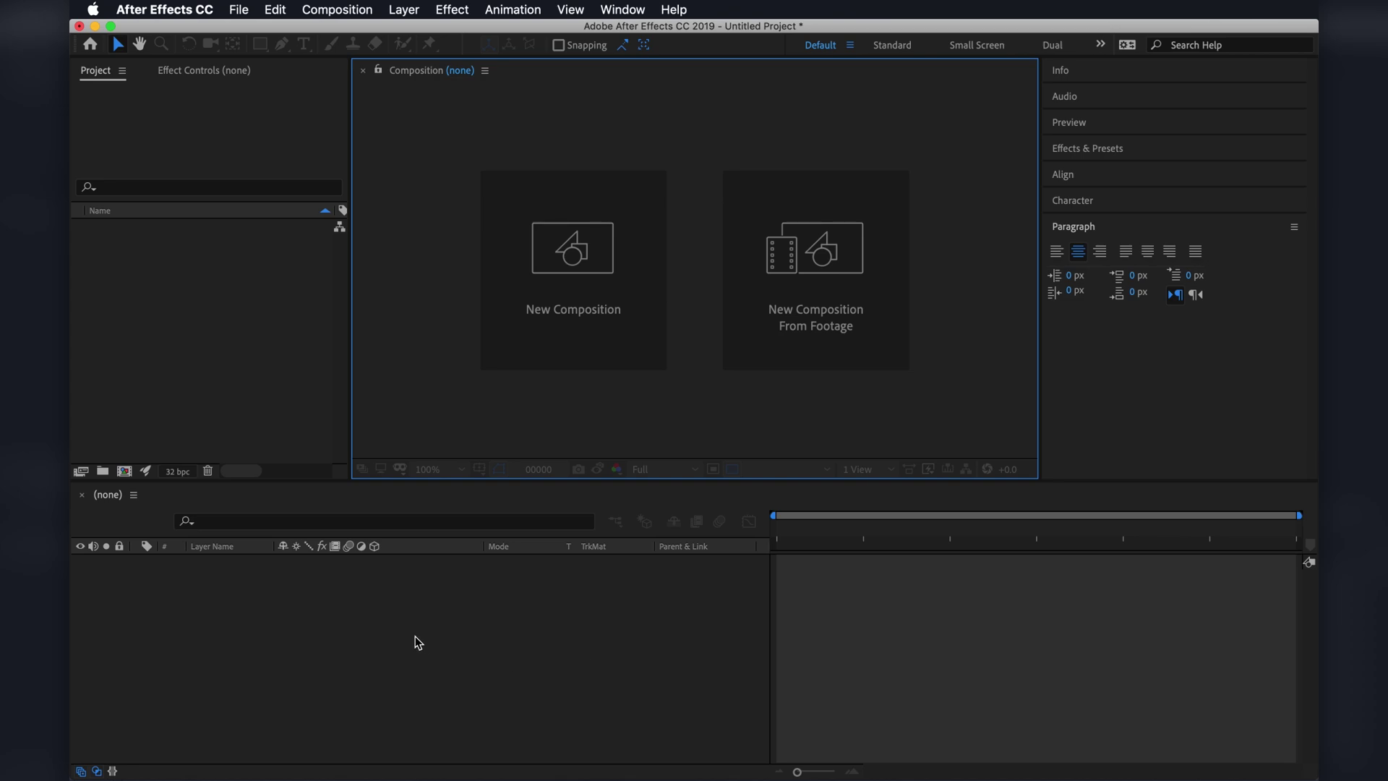
Load AEUX from Window > Extensions, view the Apple Watch 38mm comp at 100%, return to Sketch.
click(622, 10)
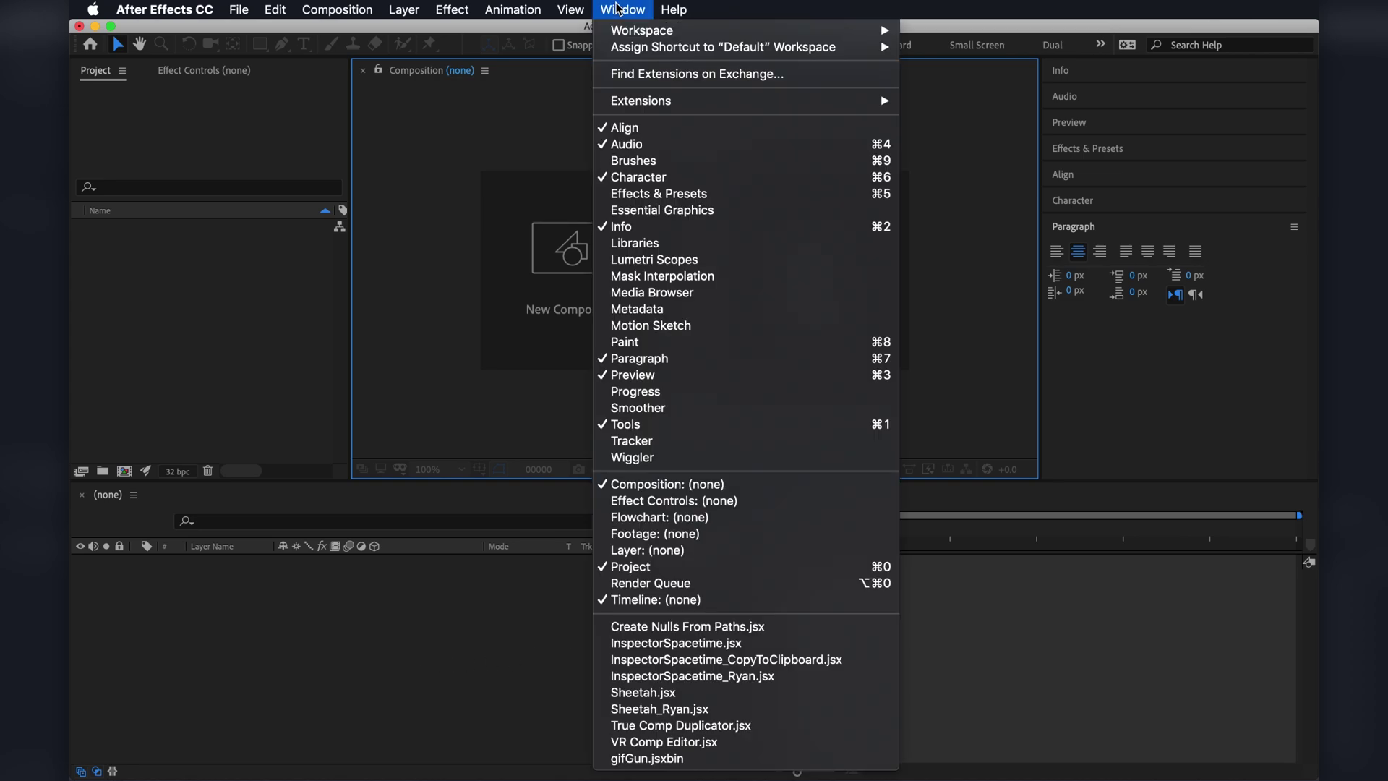
mouse_move(628, 102)
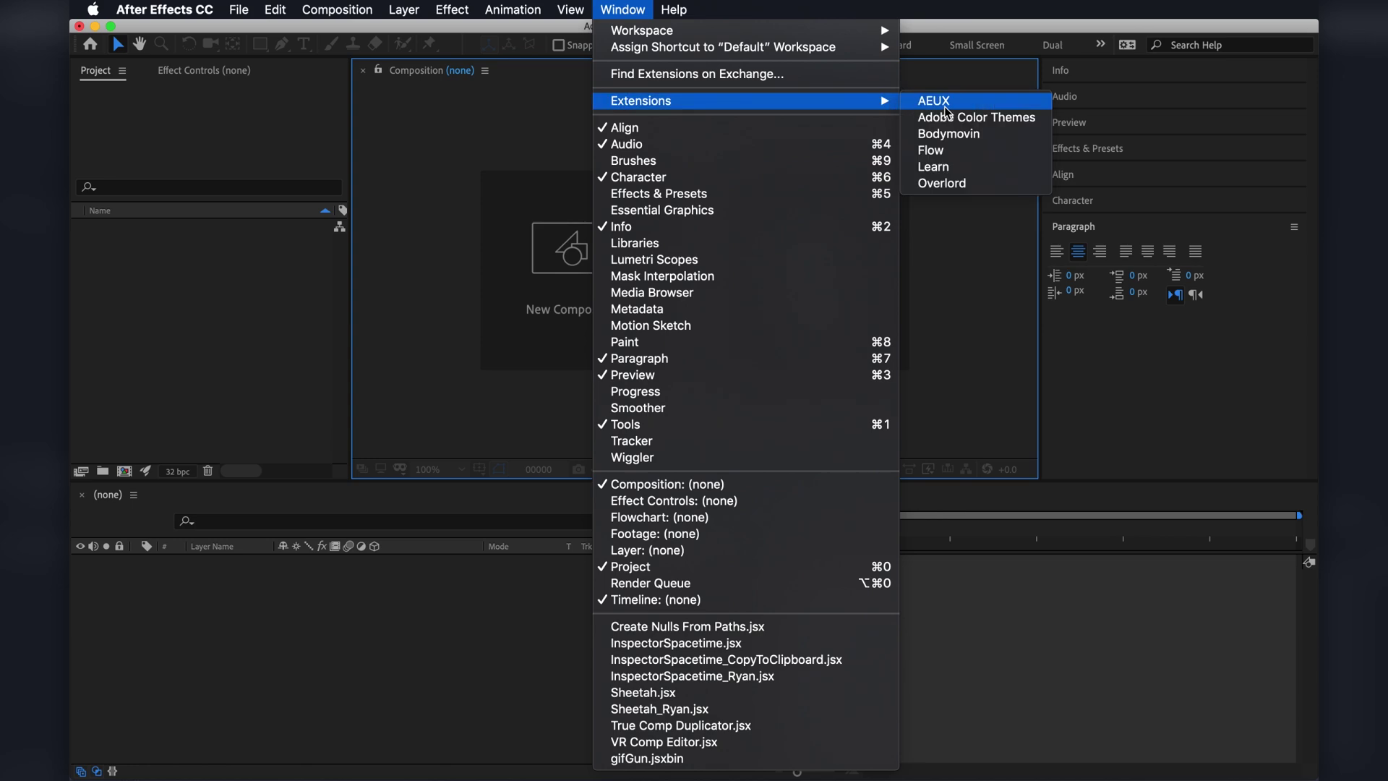
click(943, 106)
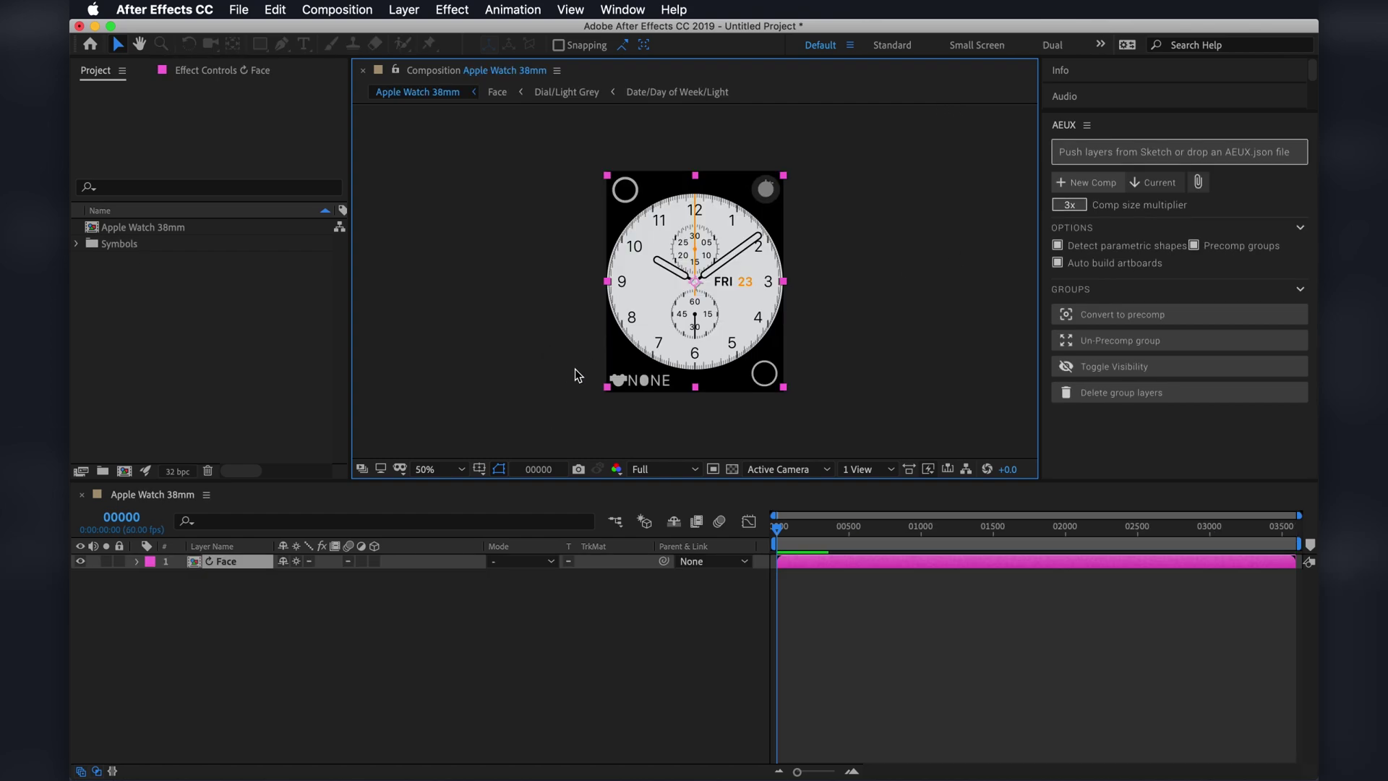
key(period)
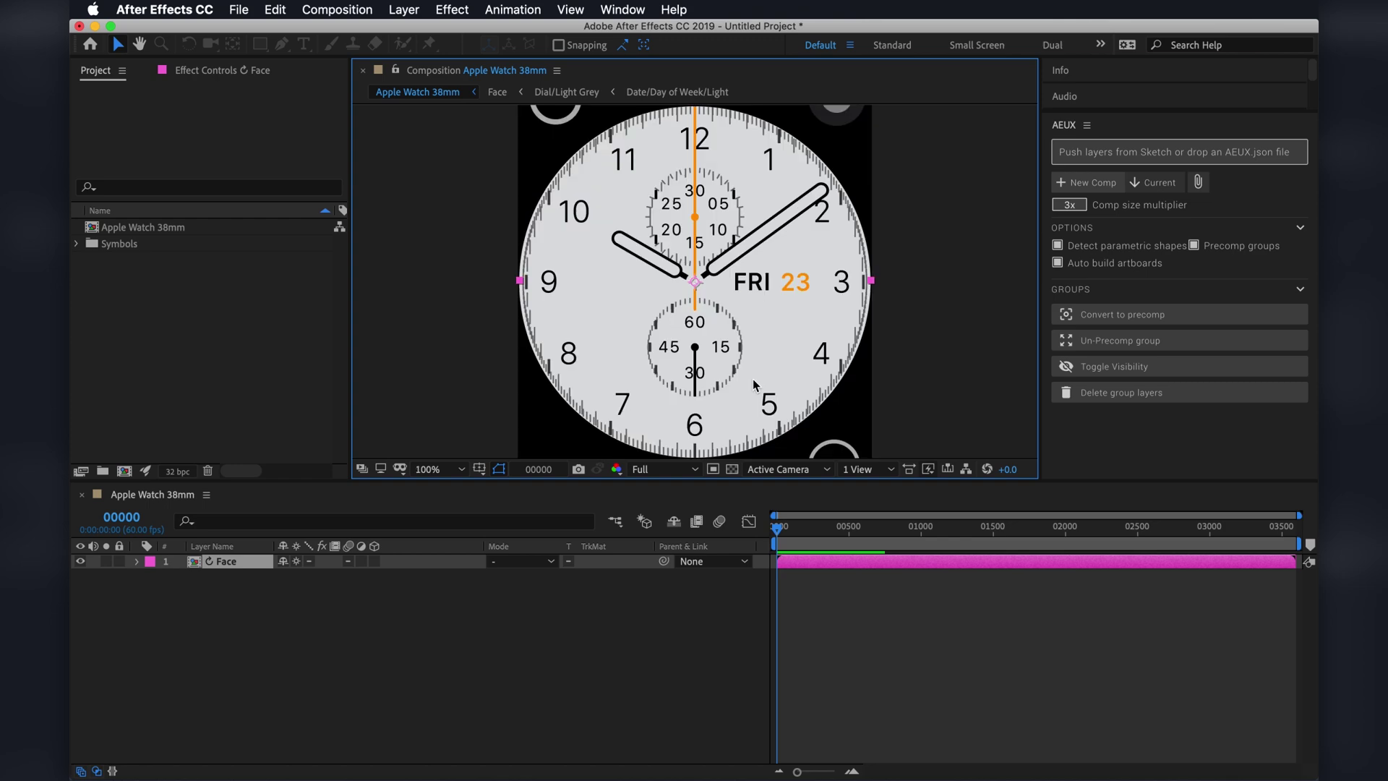
drag(712, 481, 712, 580)
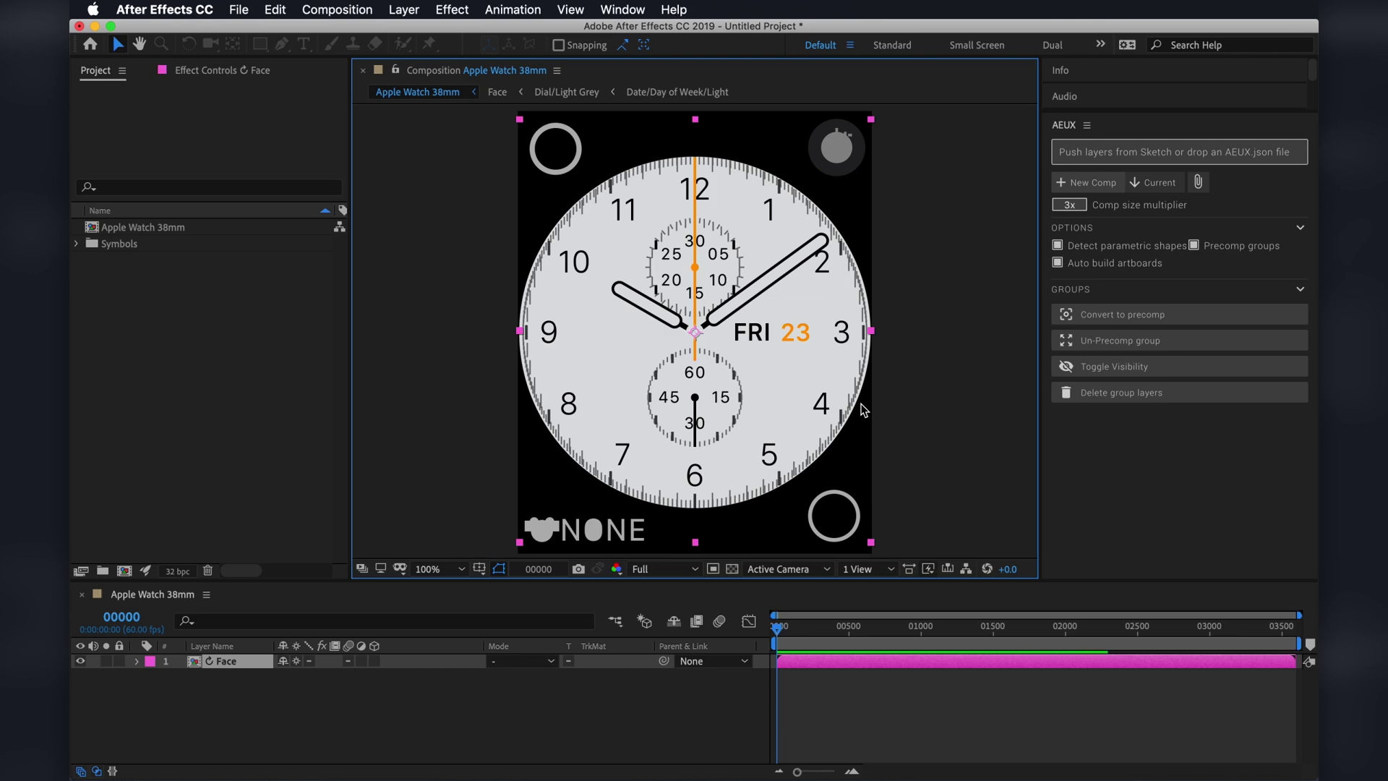
key(super+Tab)
key(super+Tab)
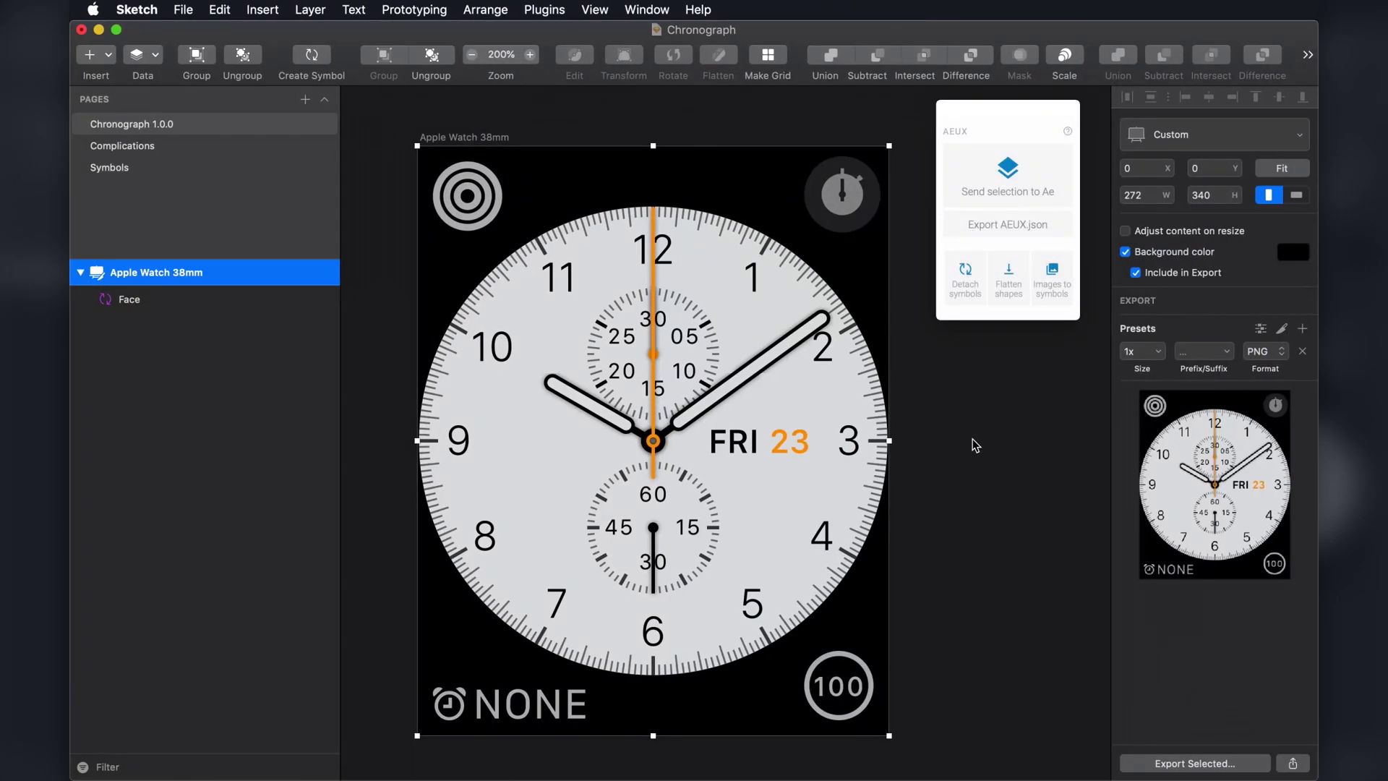
Detach the Face symbol, then its four nested symbols, then Timescale and Date.
click(975, 607)
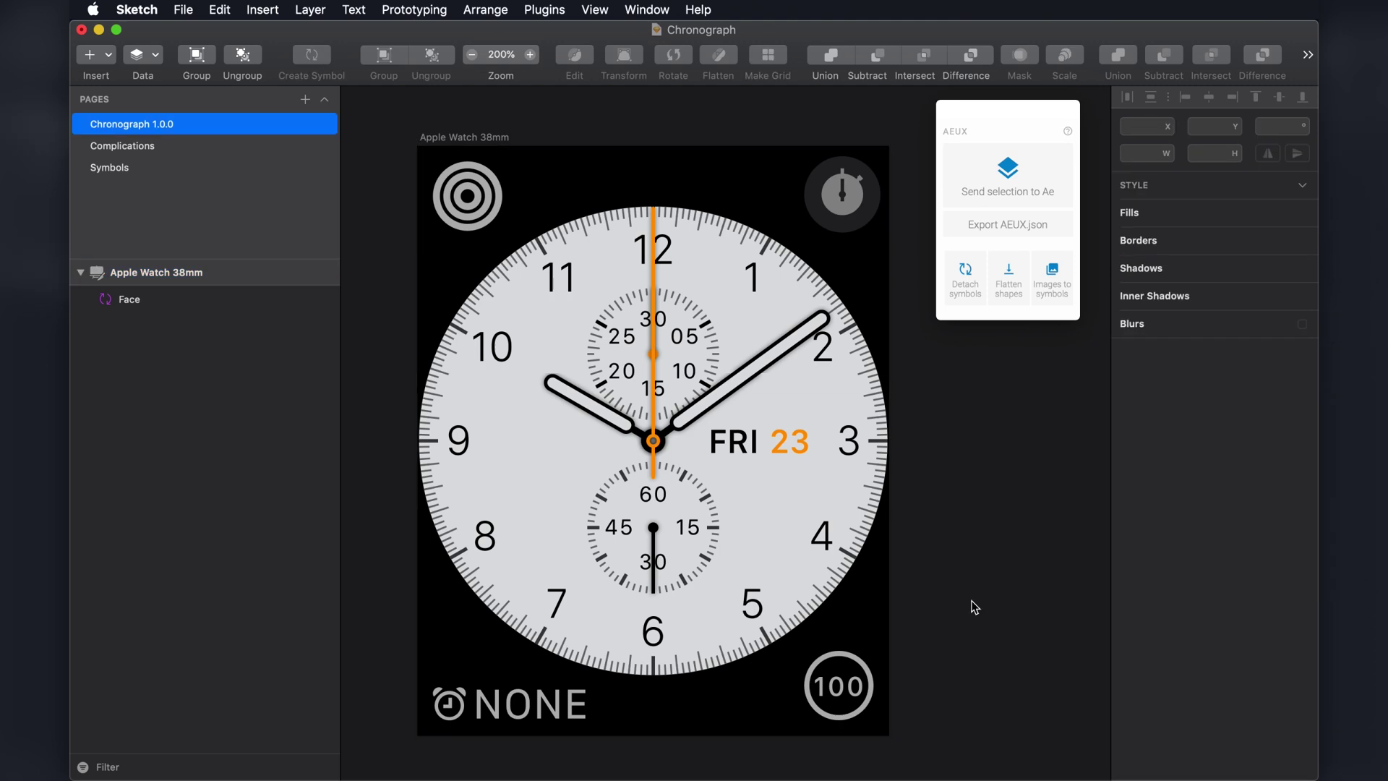
click(818, 453)
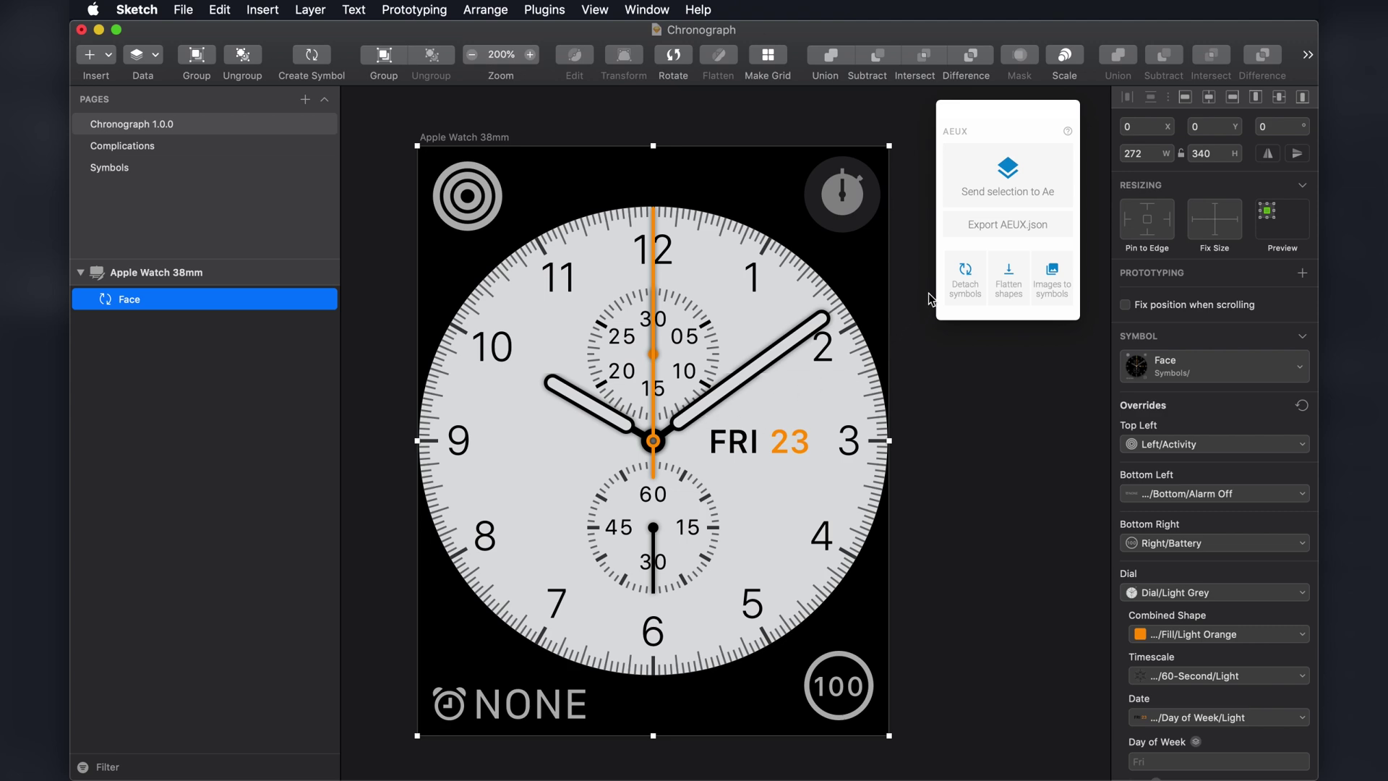
click(965, 283)
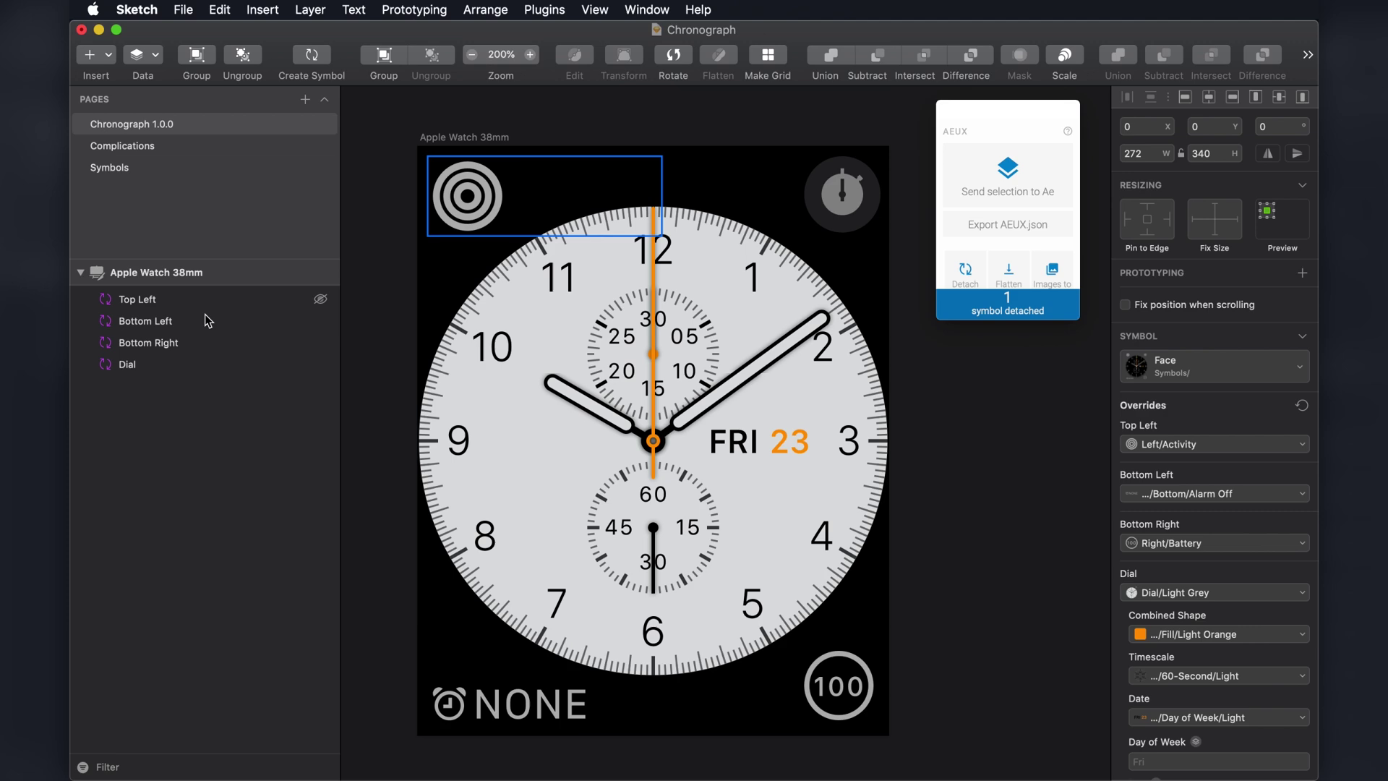
click(168, 300)
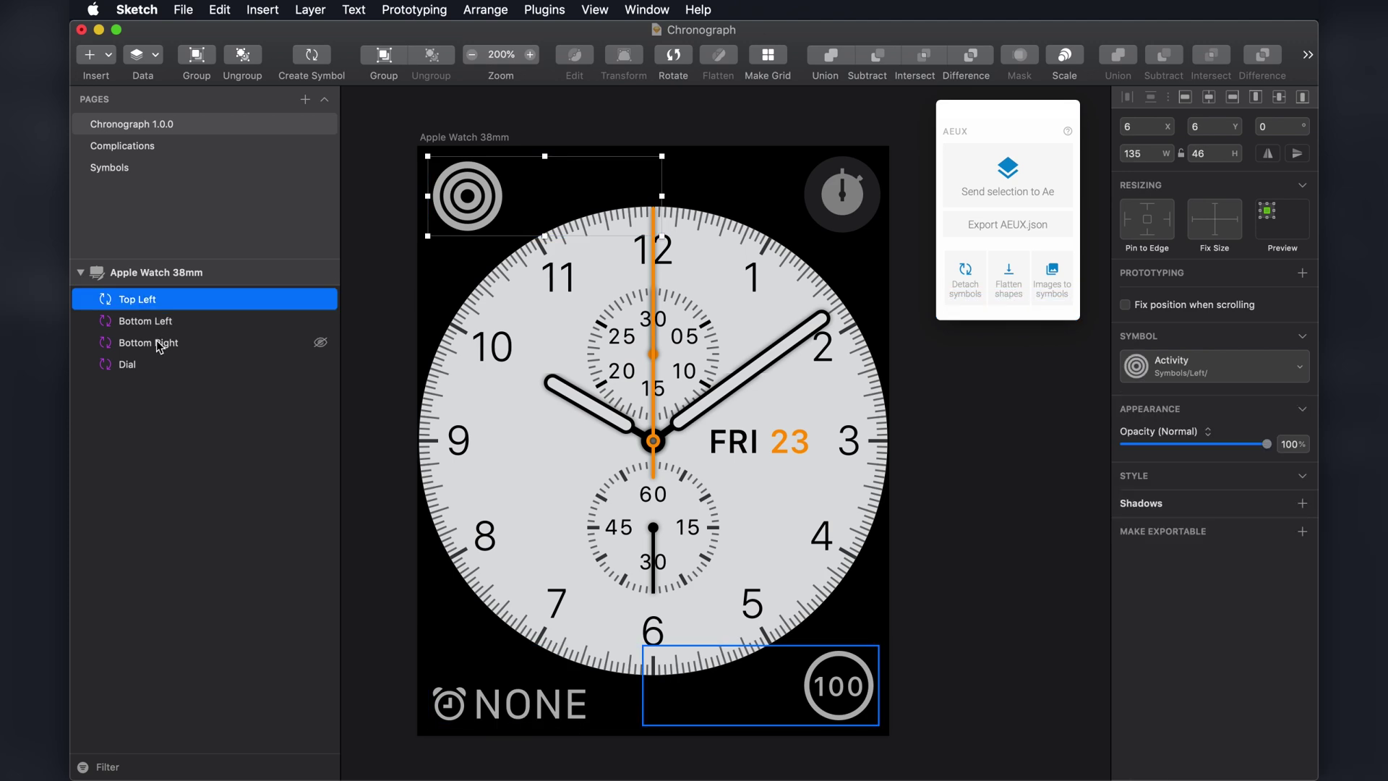
shift+click(149, 365)
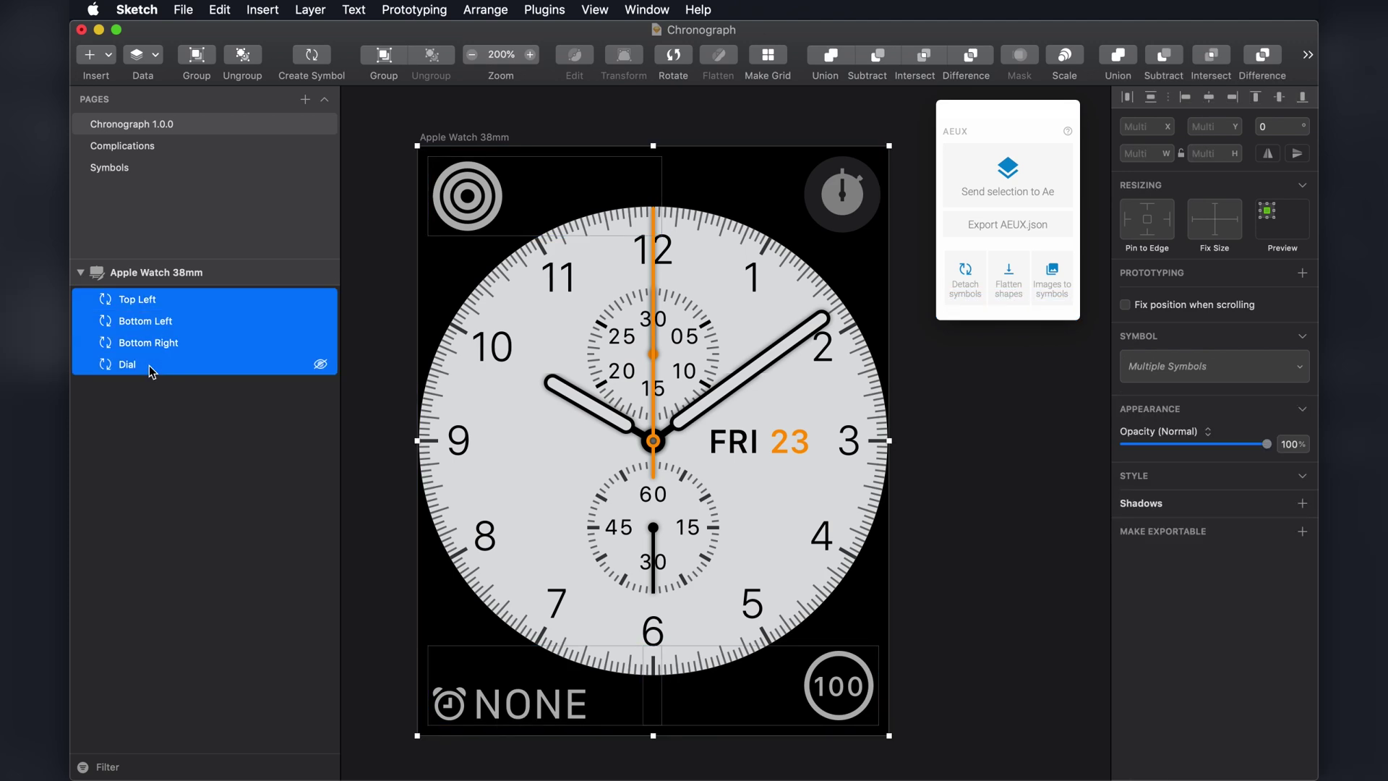
click(966, 287)
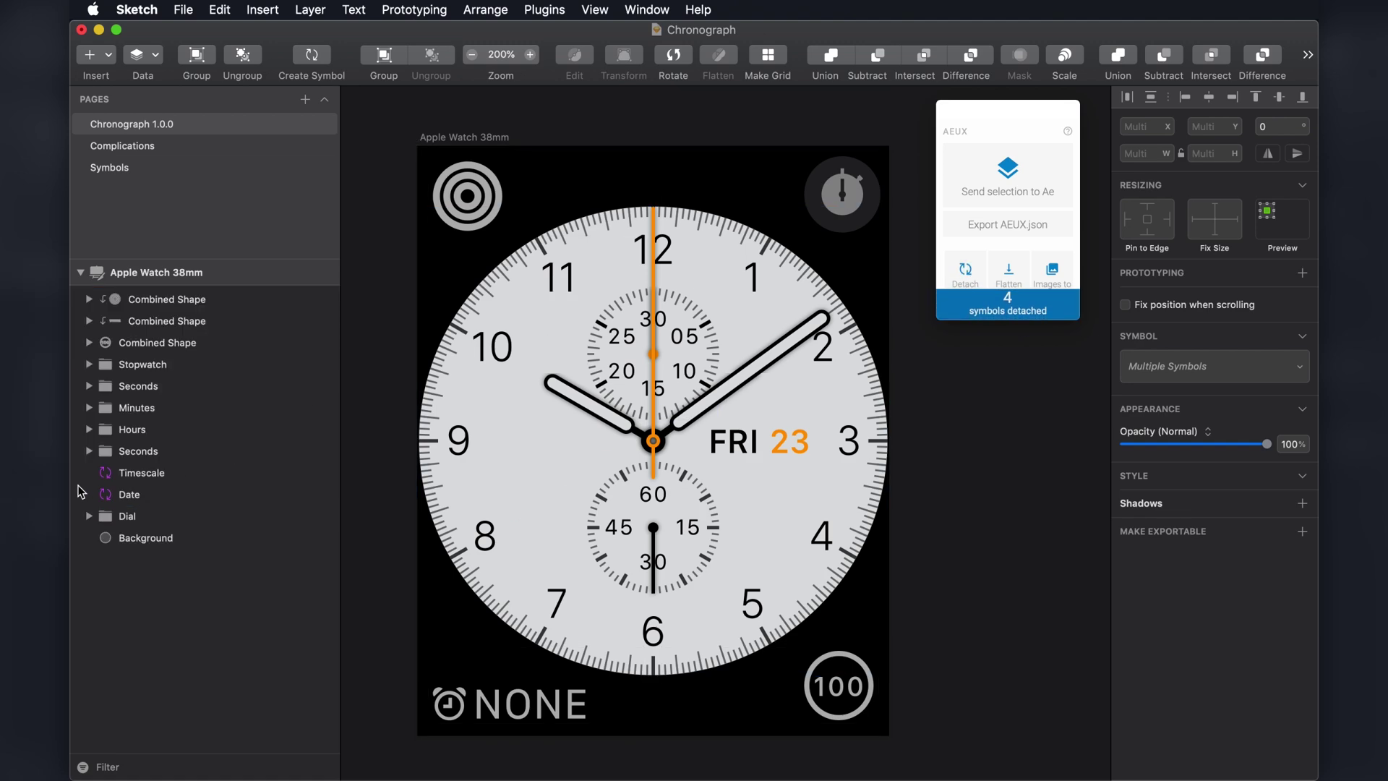
click(160, 477)
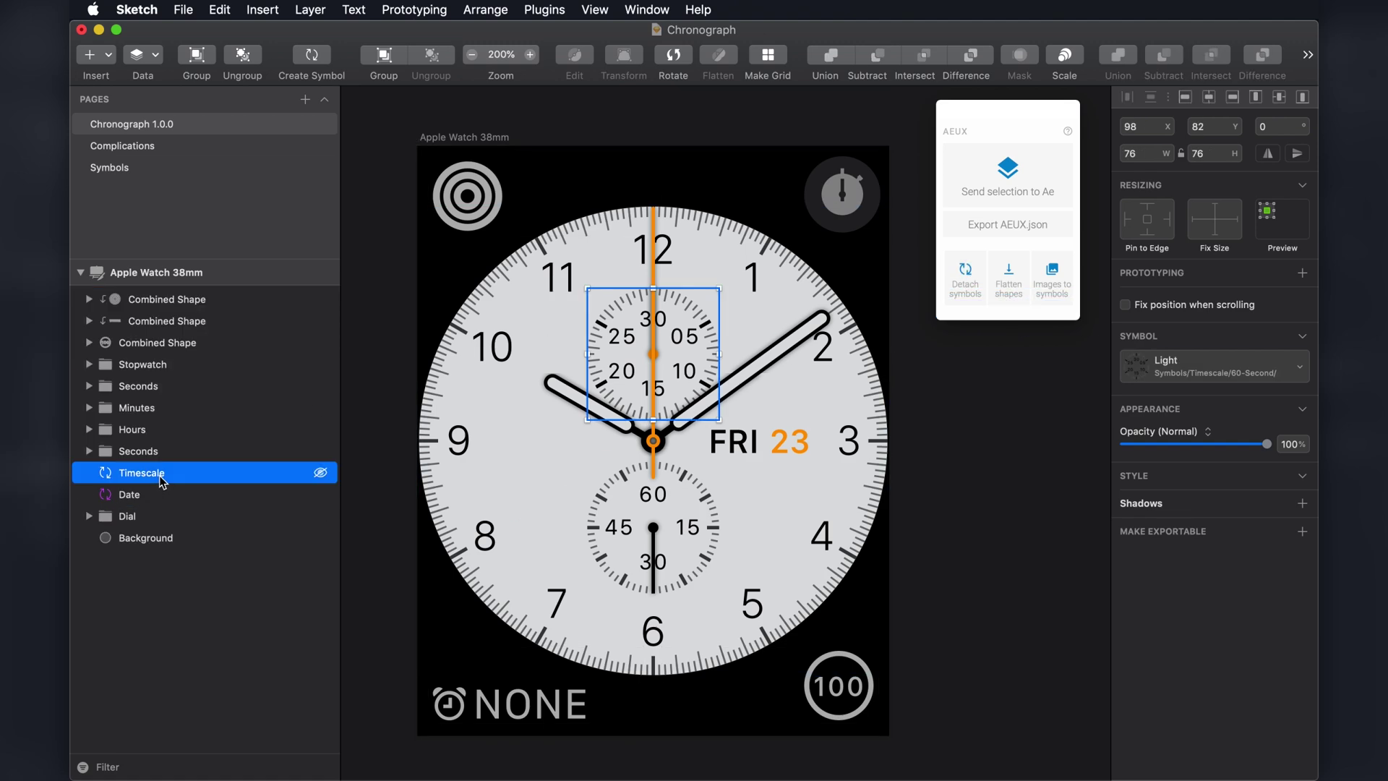
shift+click(153, 497)
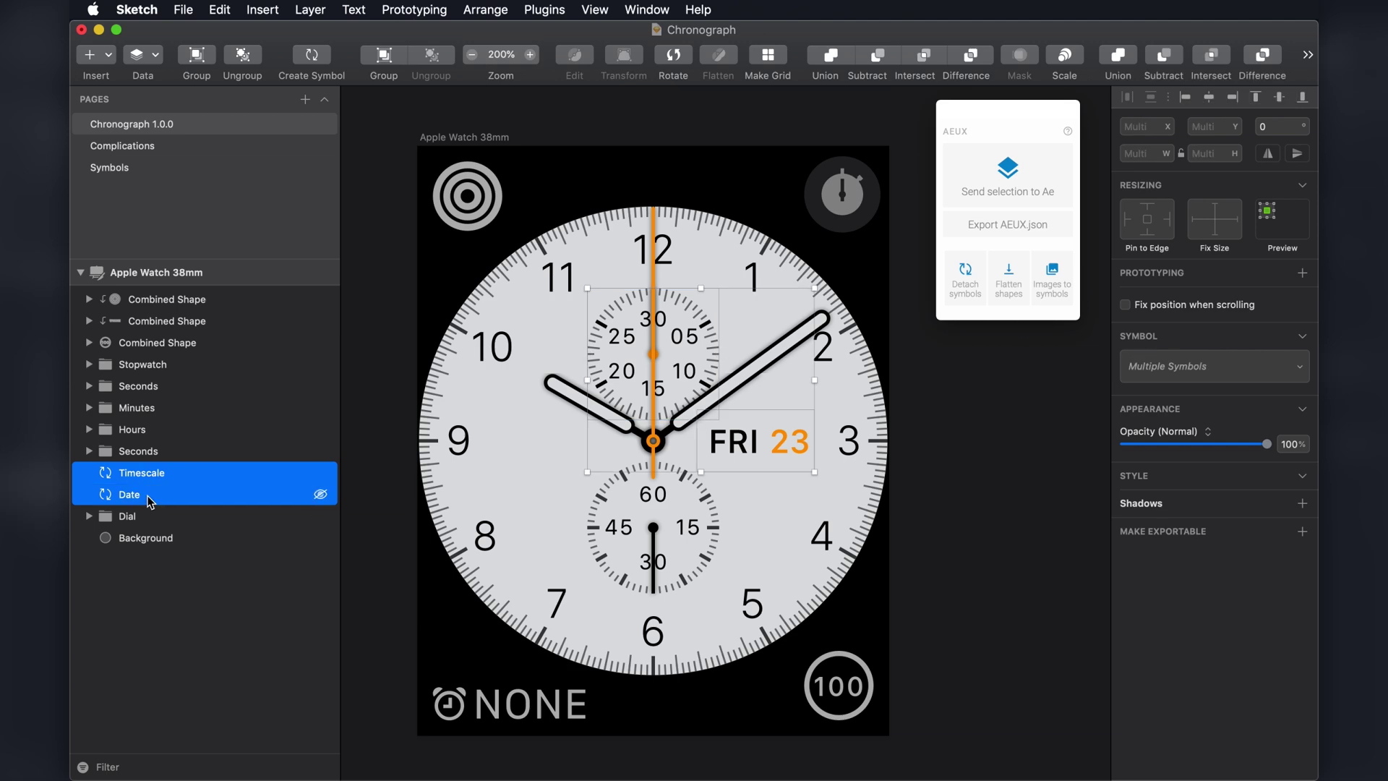
click(965, 279)
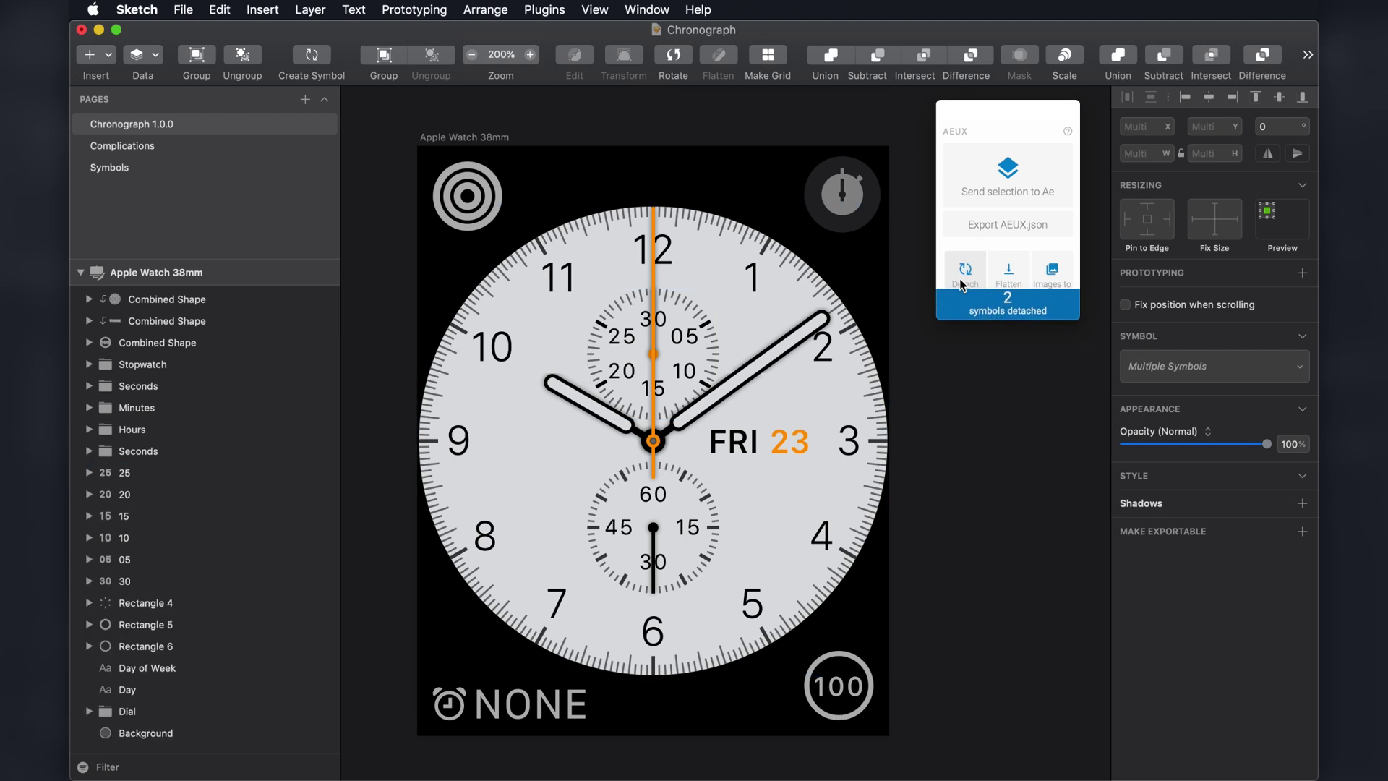
Flatten all watch face layers from Combined Shape down to Background.
click(180, 304)
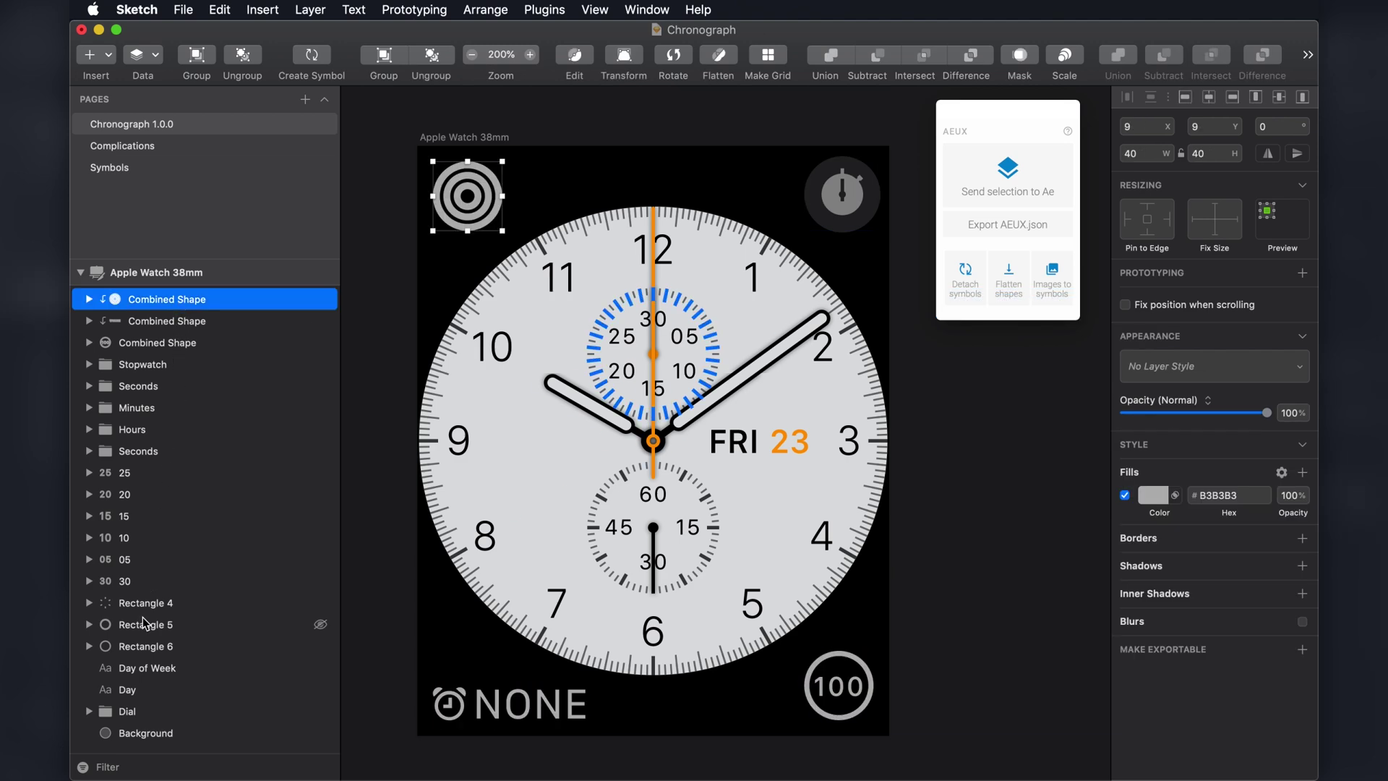
shift+click(133, 716)
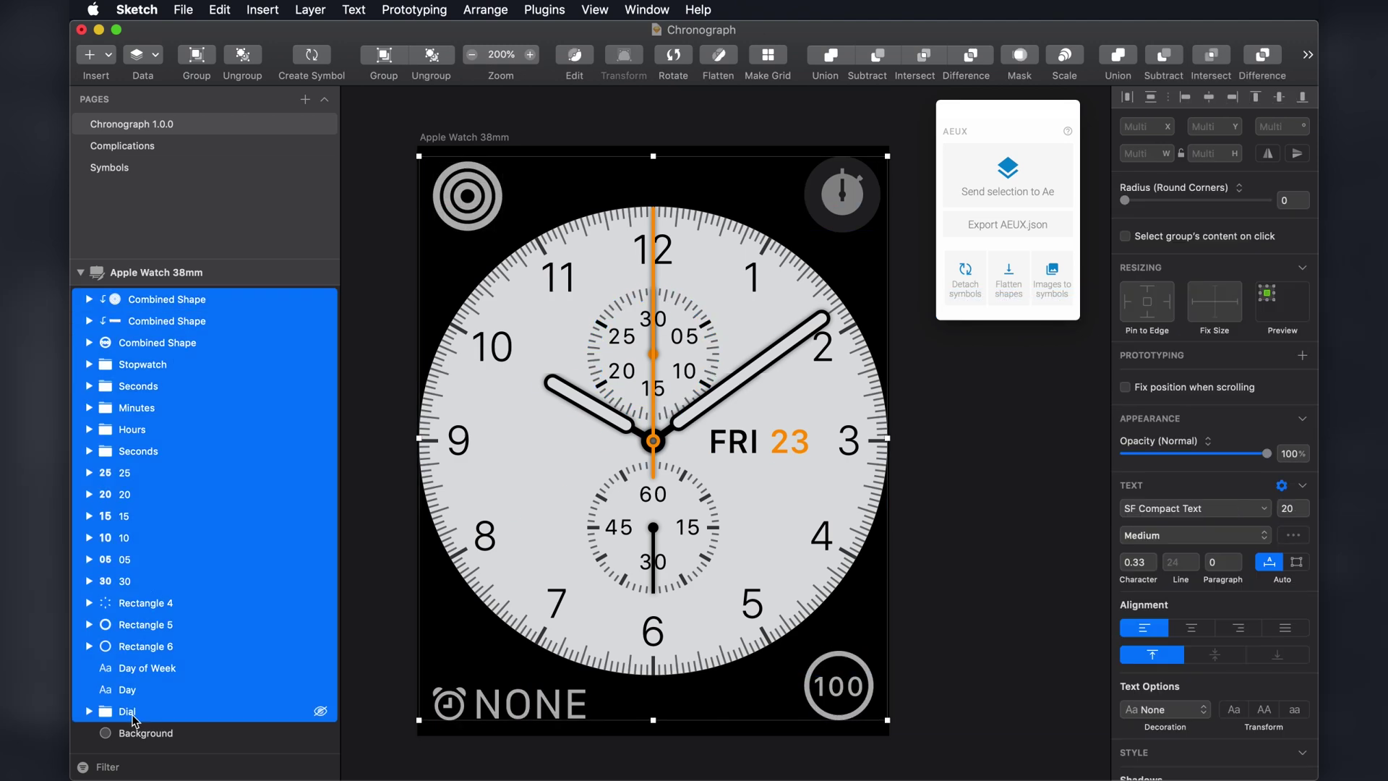
shift+click(134, 732)
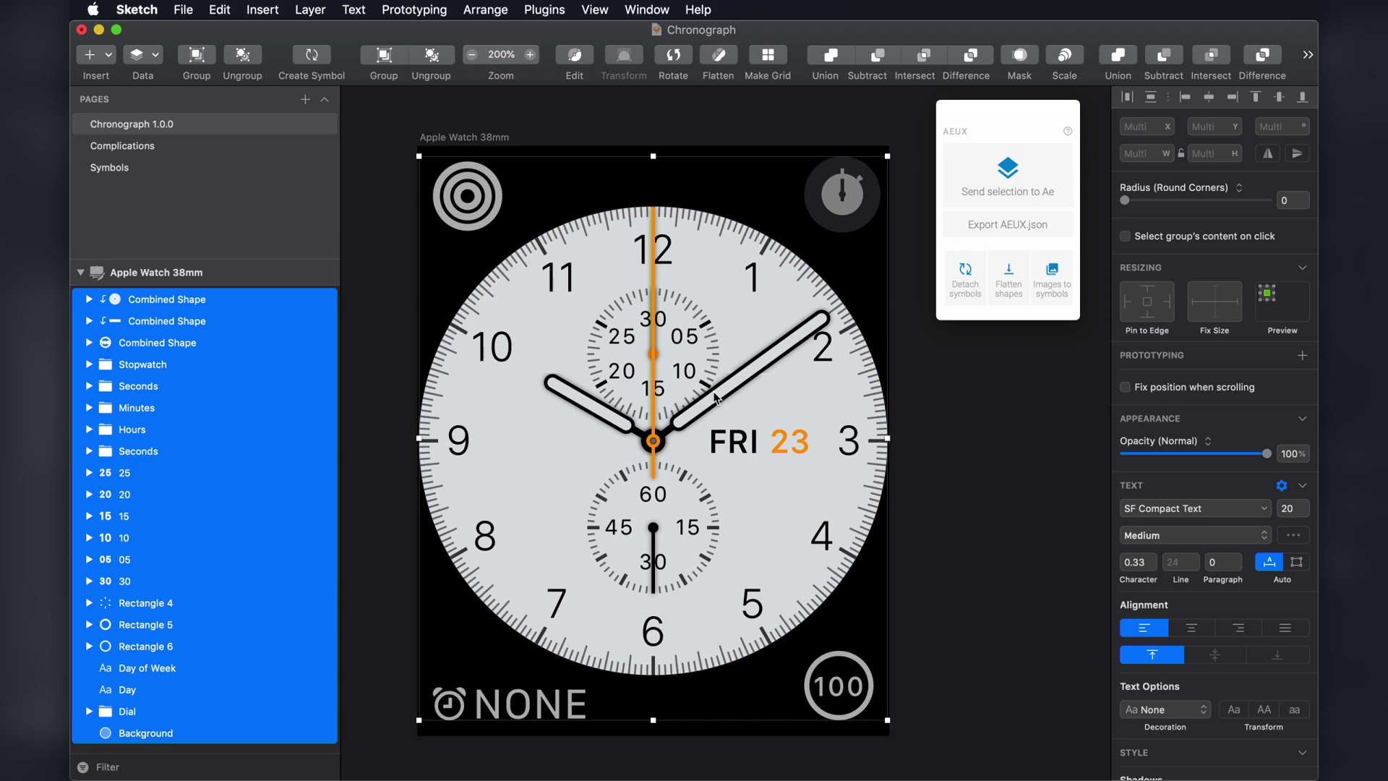
click(1007, 276)
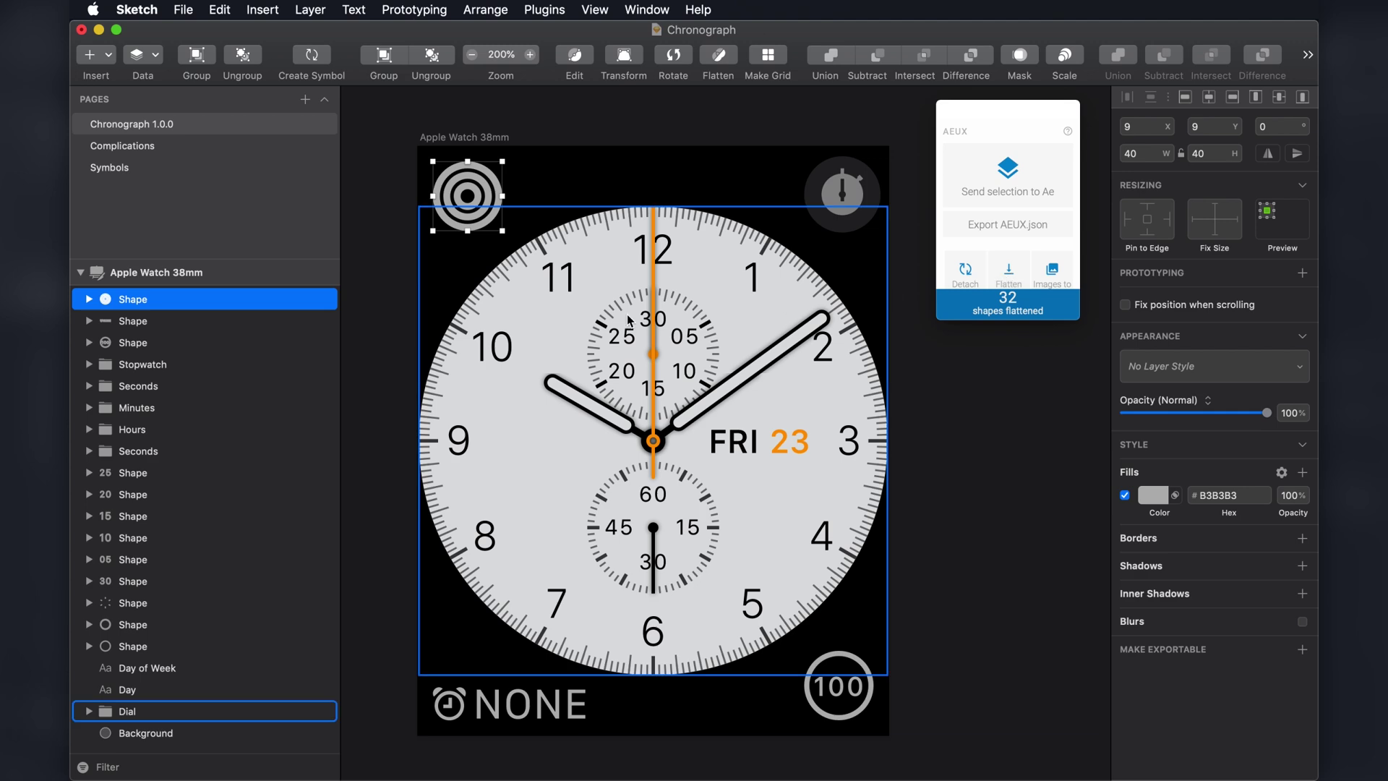
Group the upper subdial's numeral shapes and name the group 'Timescale'.
click(389, 456)
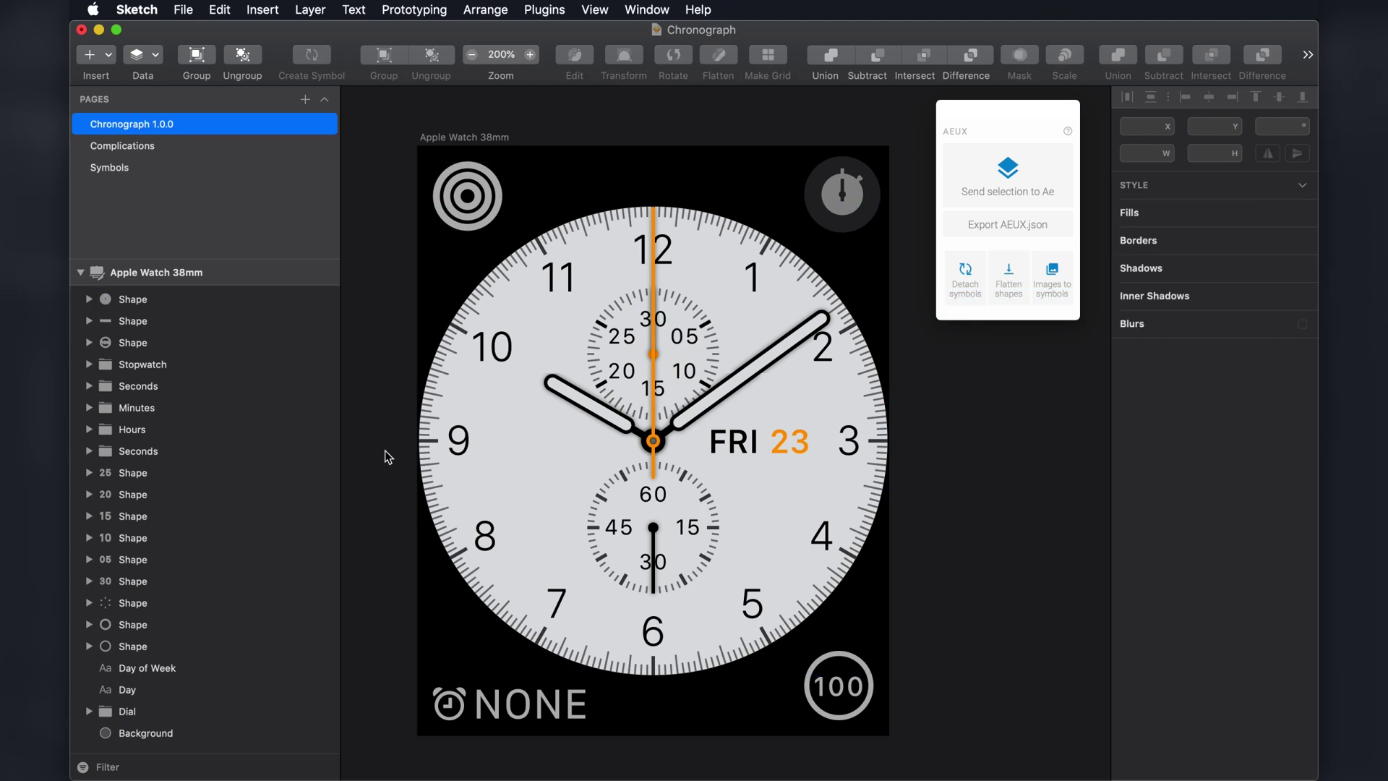
click(151, 475)
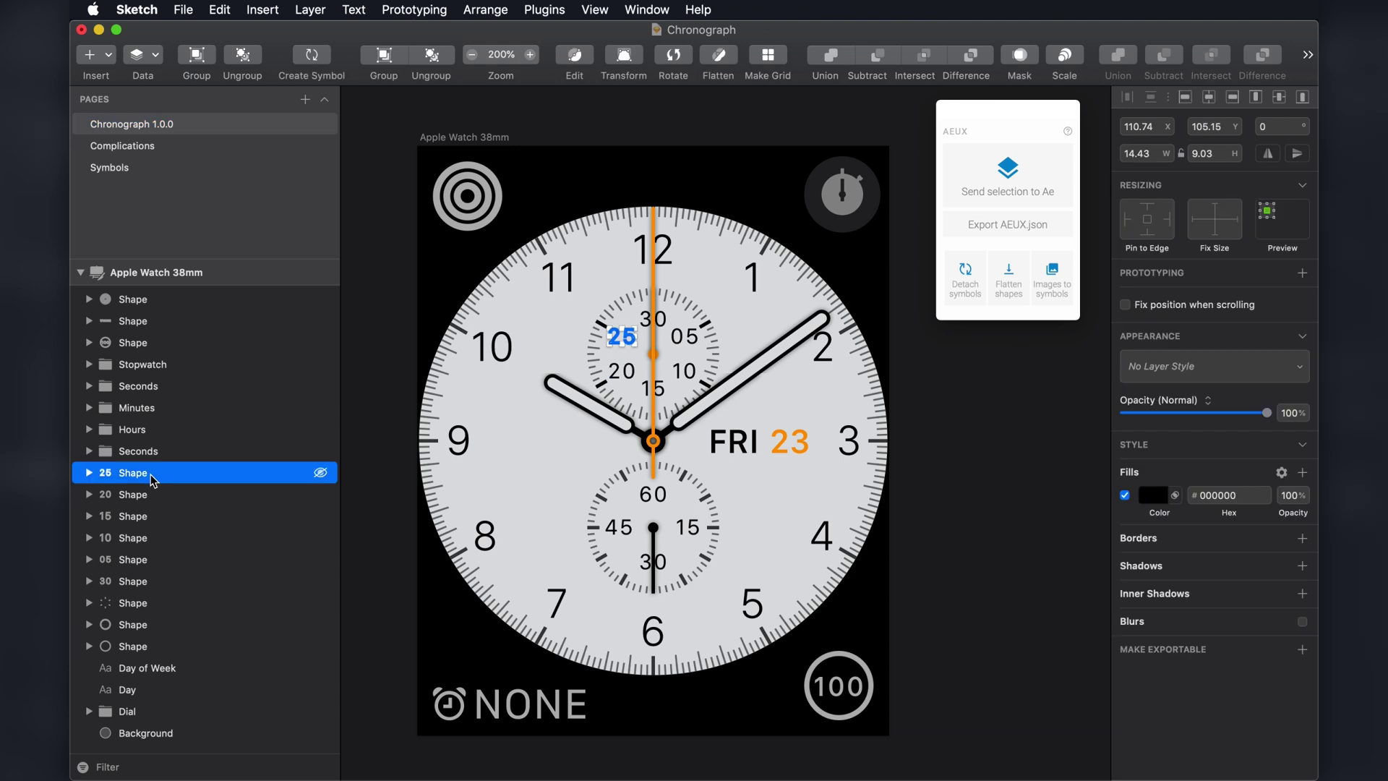
shift+click(134, 584)
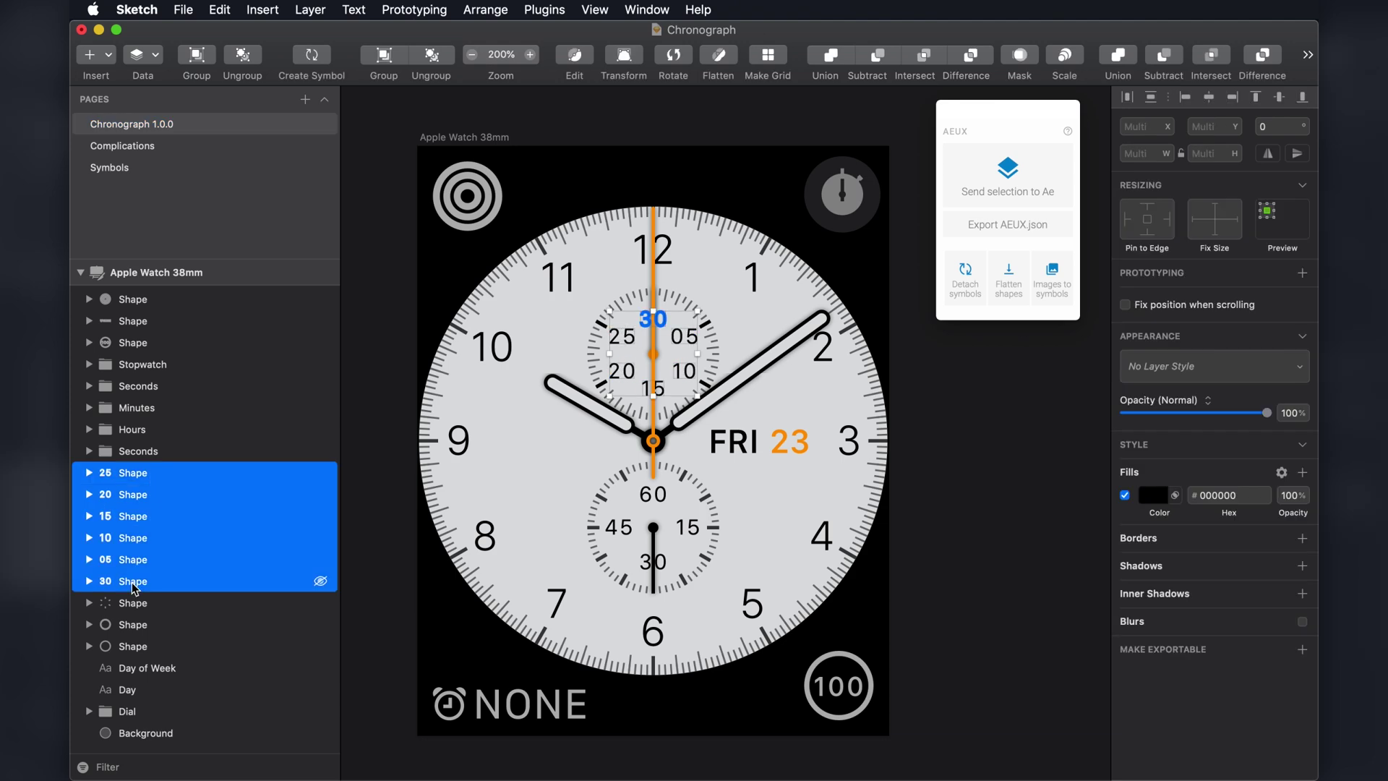
shift+click(134, 647)
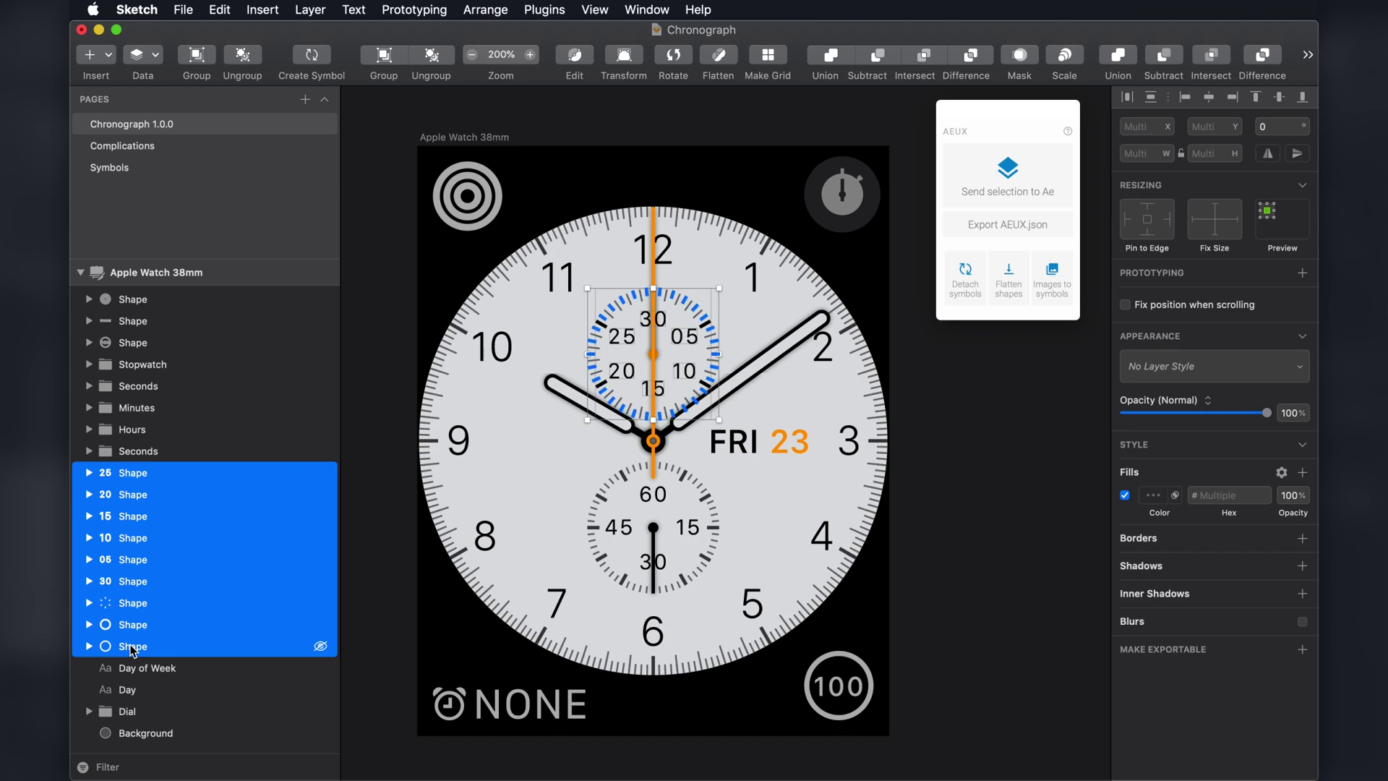
key(cmd+g)
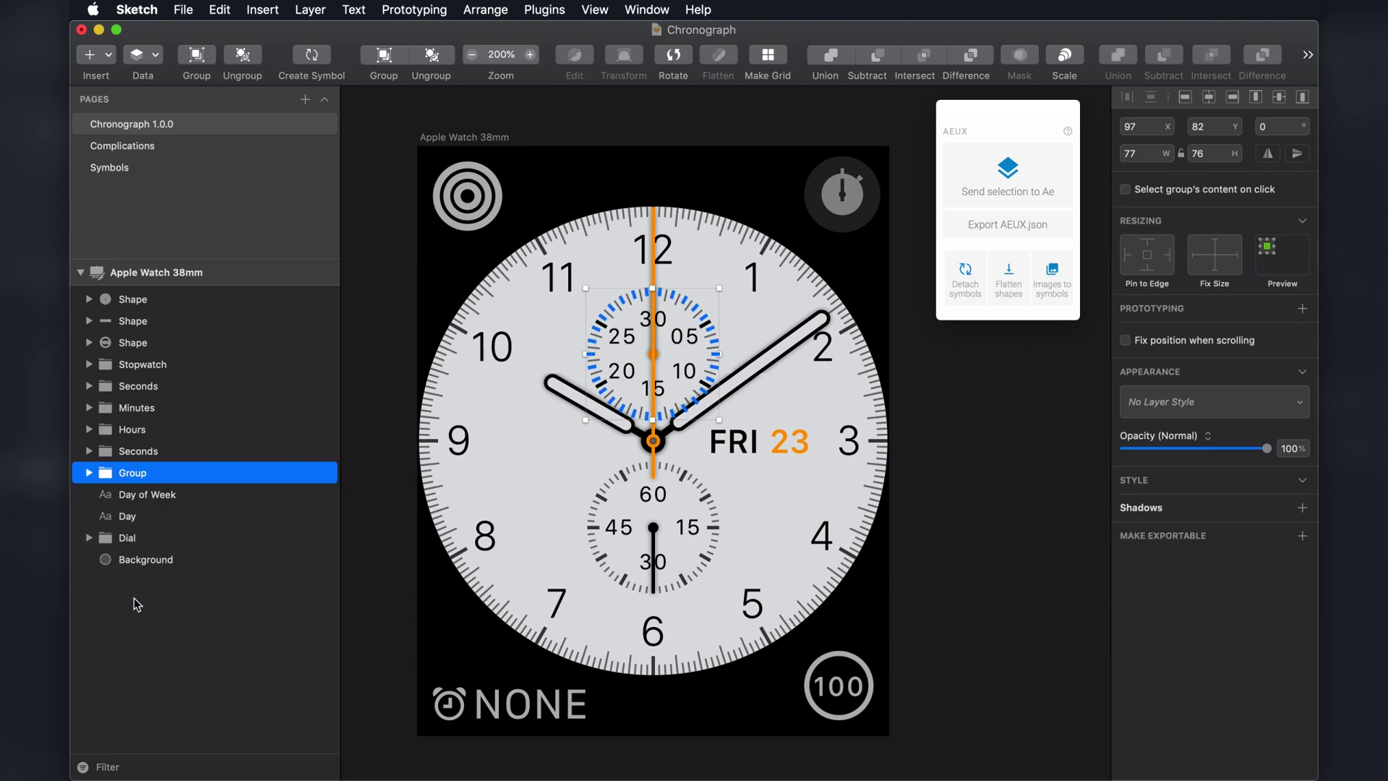
double_click(134, 474)
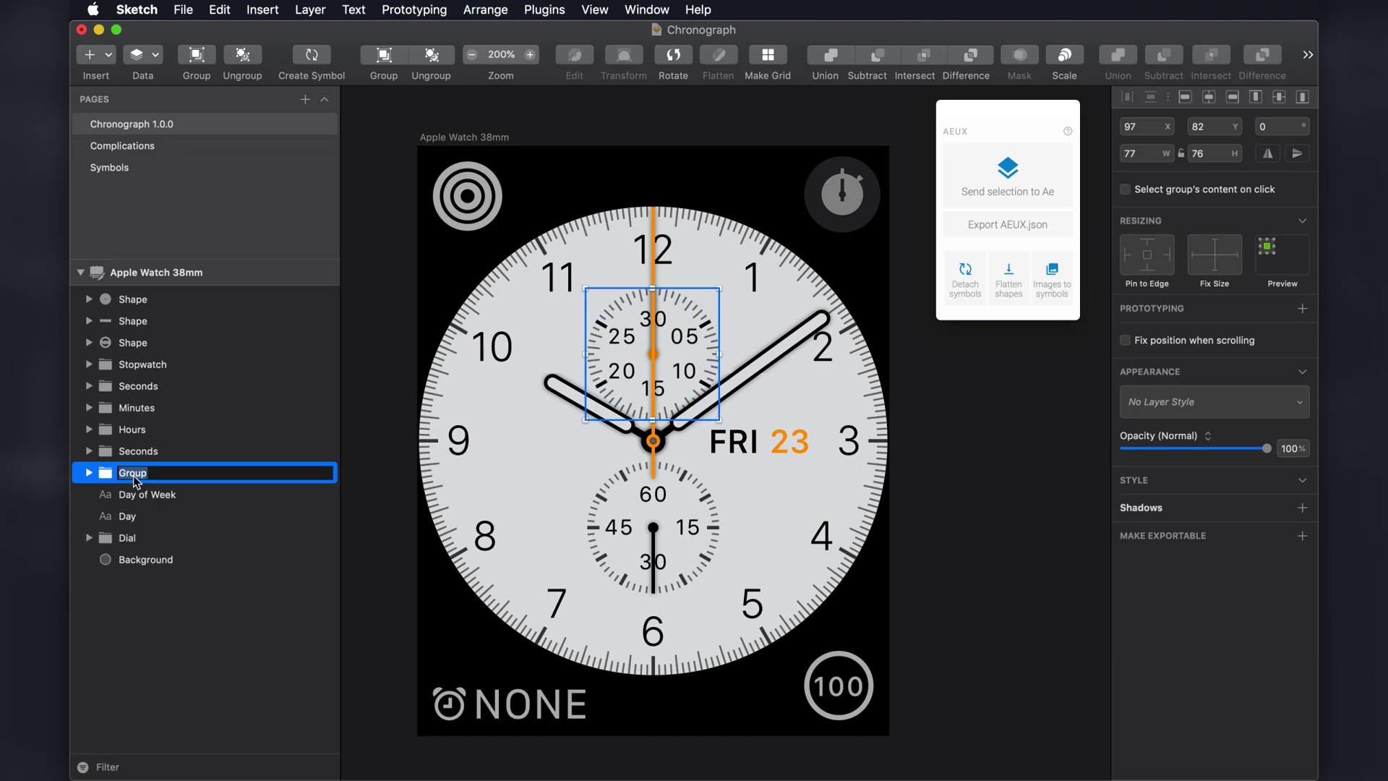
text(Timescale)
key(Return)
Group the Day of Week and Day text layers as 'Date'.
click(144, 496)
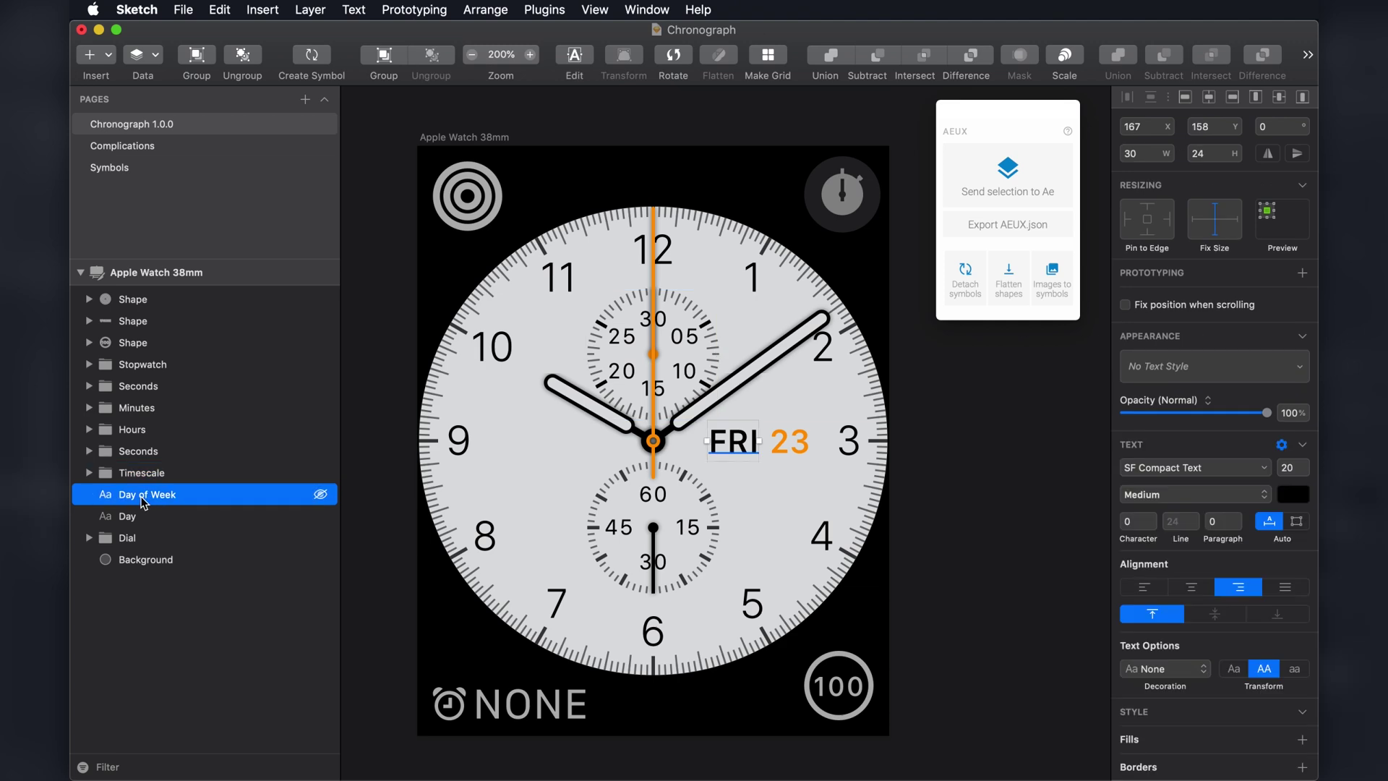
shift+click(129, 517)
key(super+g)
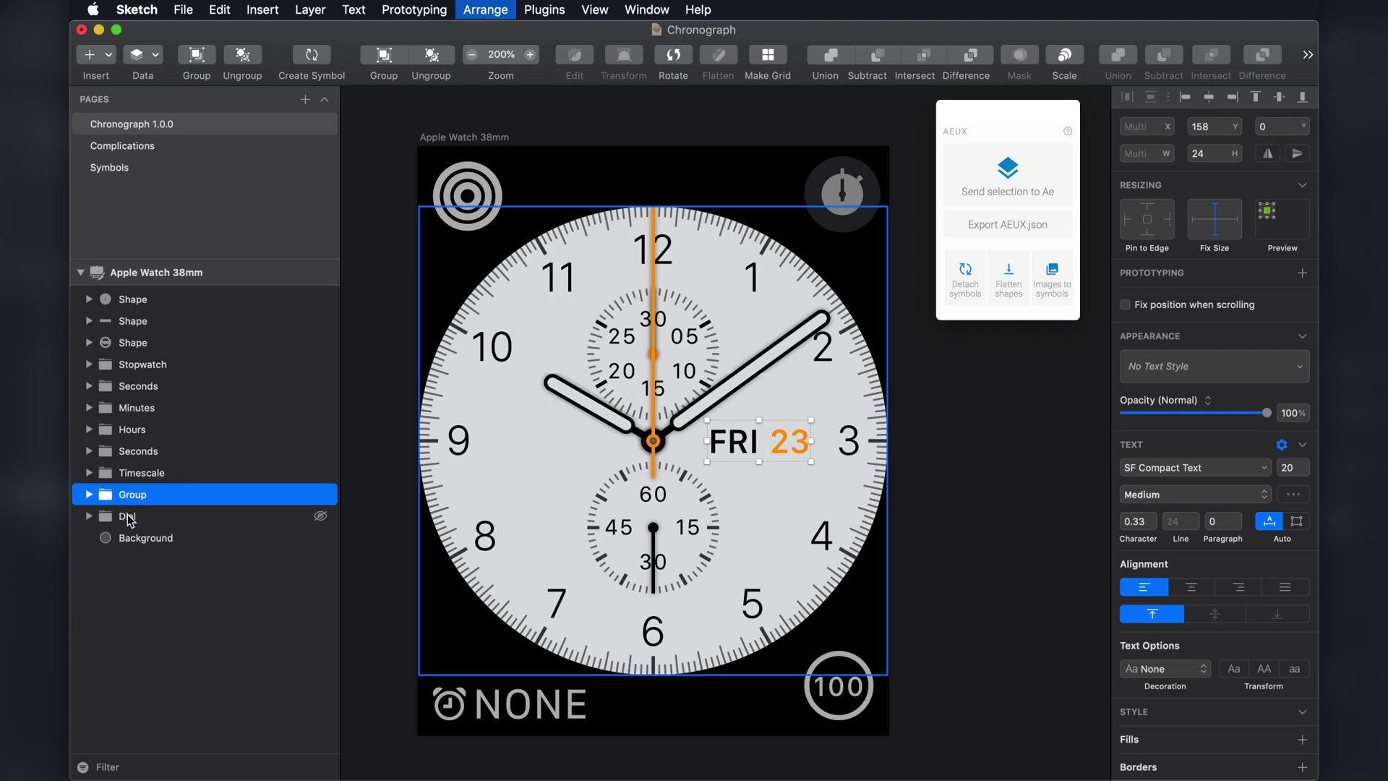
double_click(135, 501)
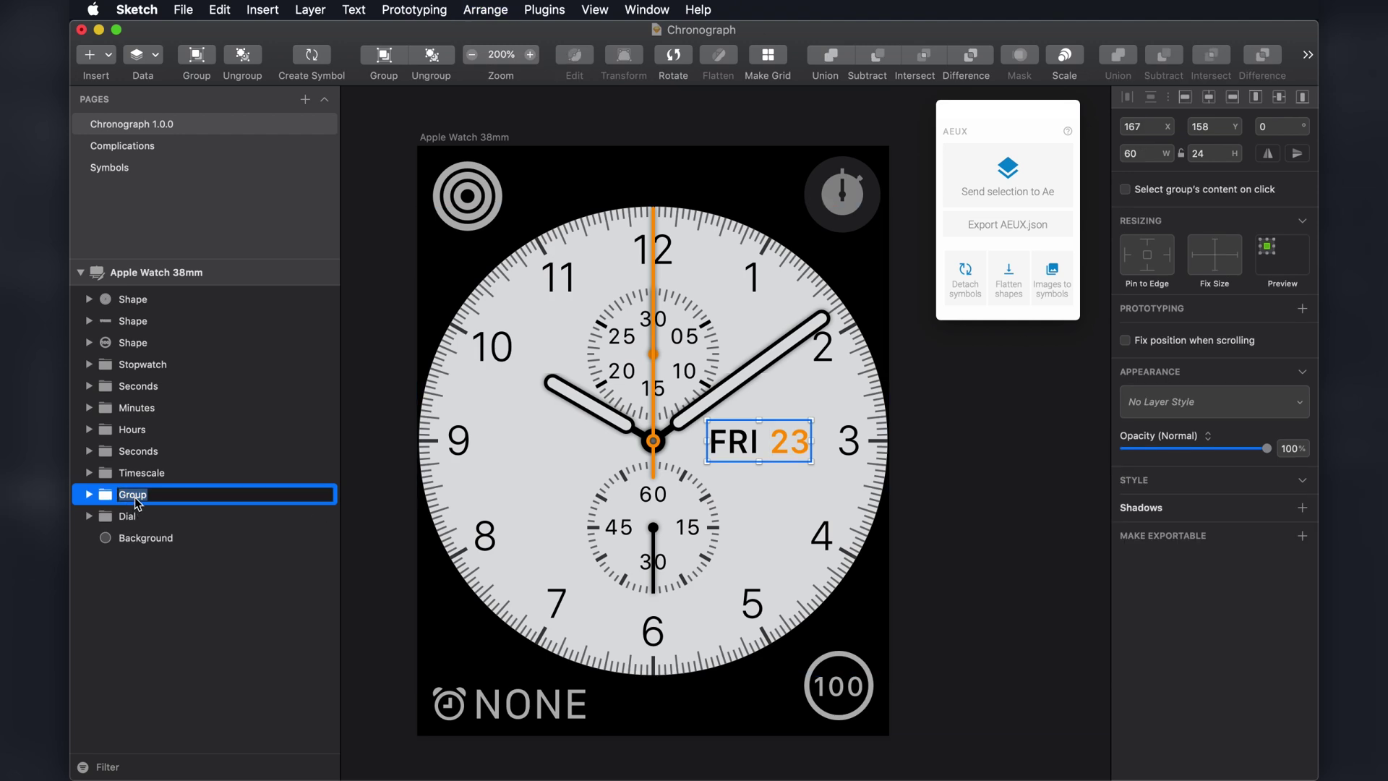
text(Date)
key(Return)
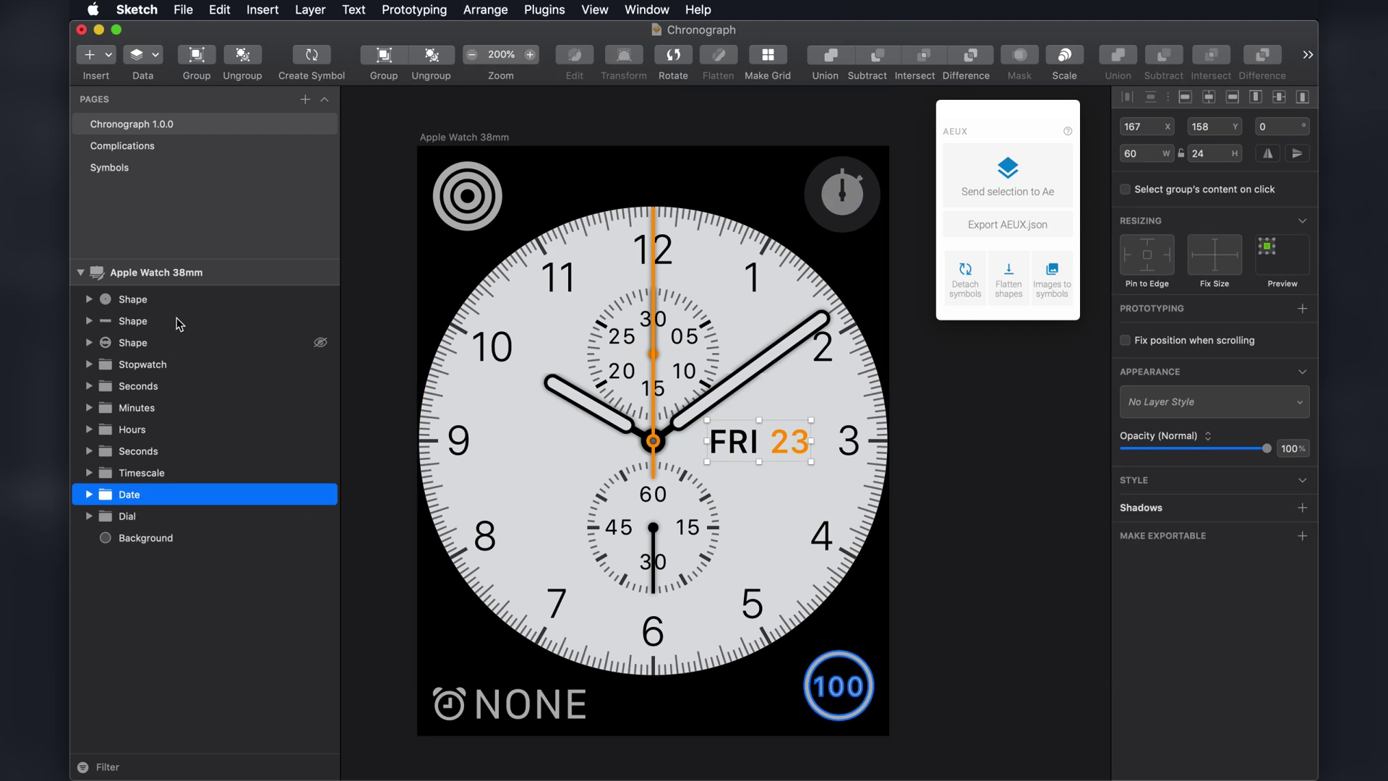
Wrap the fitness rings shape in a group named 'Fitness'.
click(154, 302)
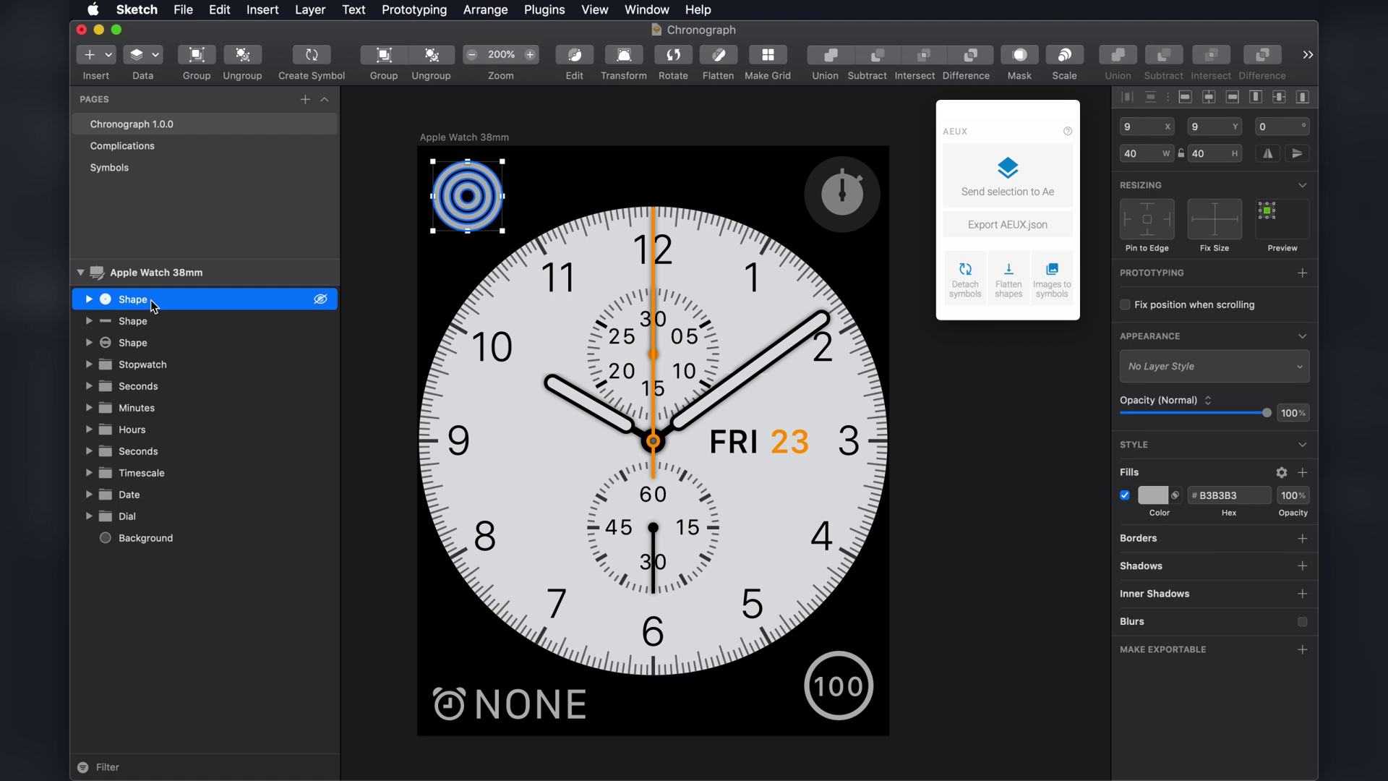
key(super+g)
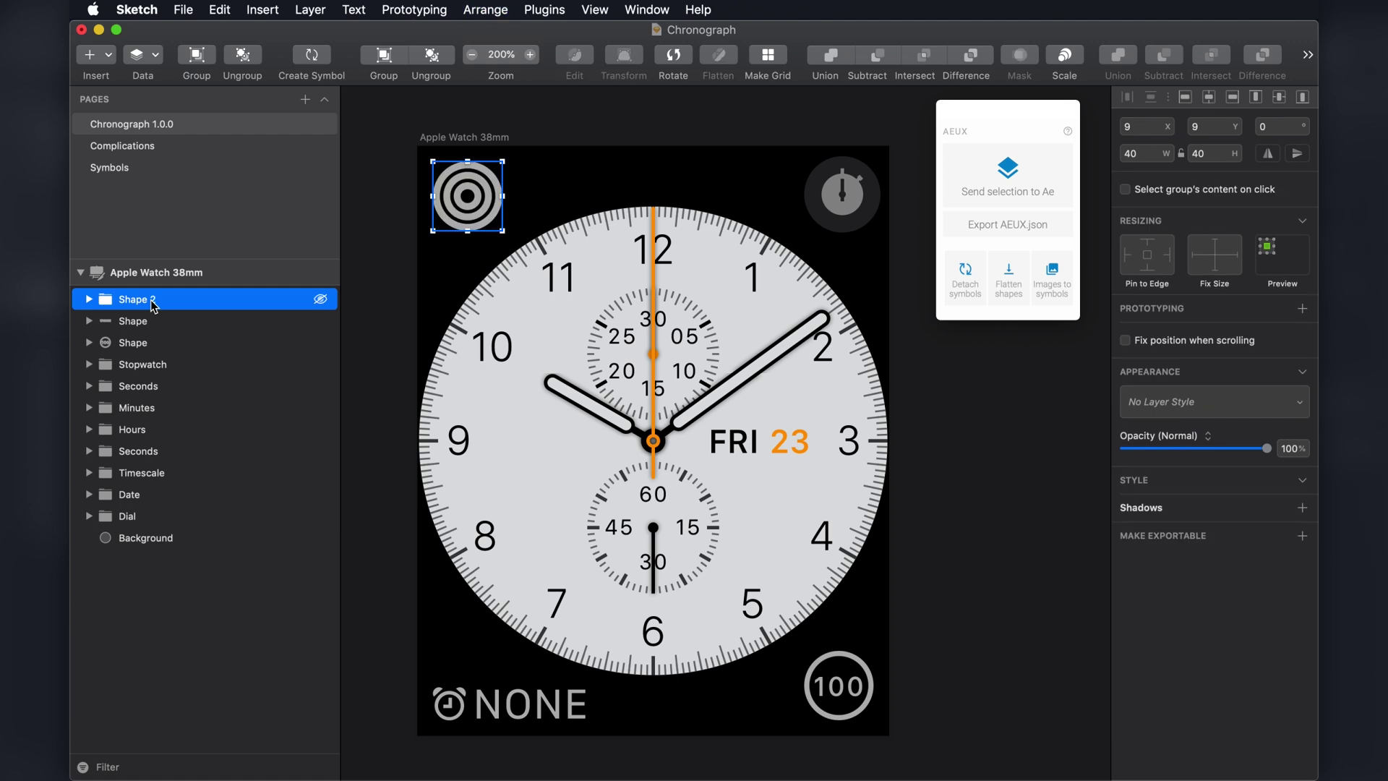
double_click(153, 301)
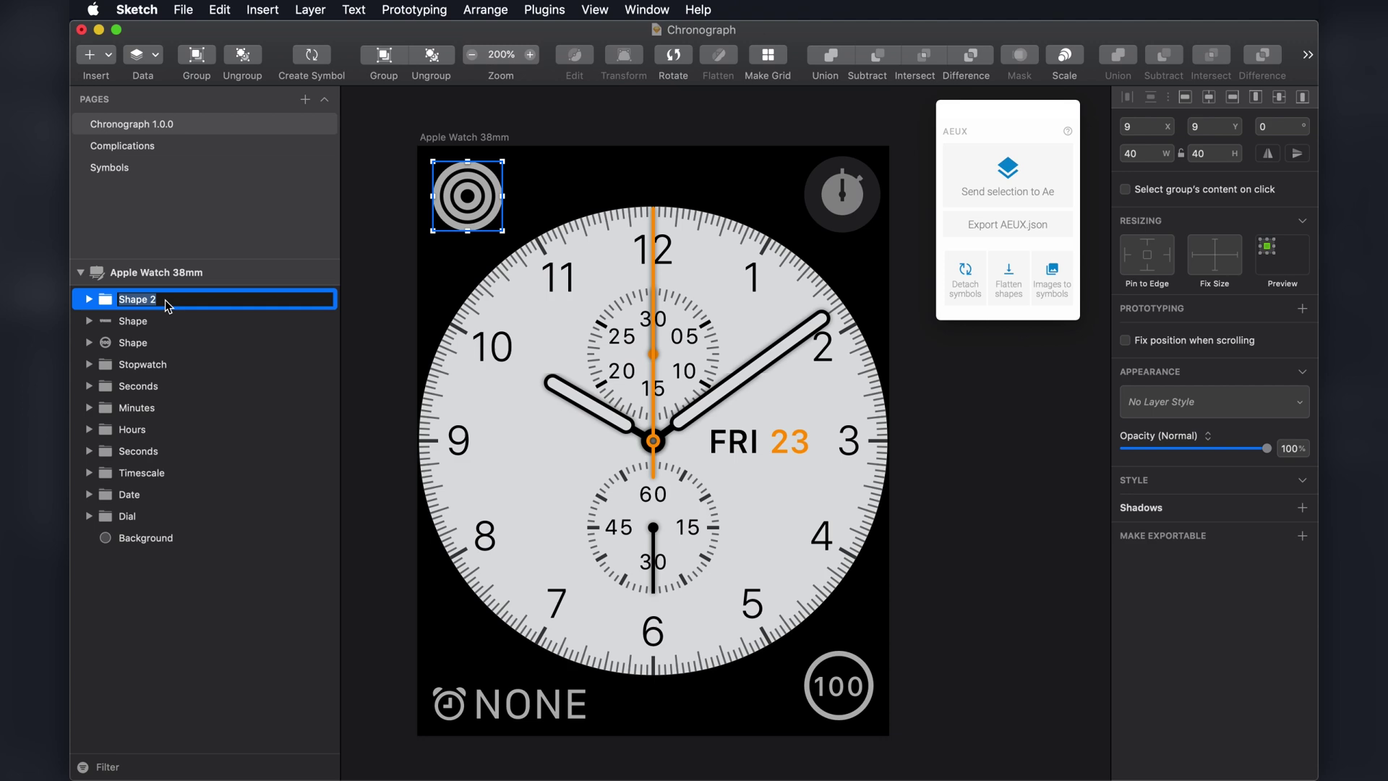
text(Fitness)
key(Return)
Put the NONE alarm shape in a group named 'Alarms'.
click(141, 323)
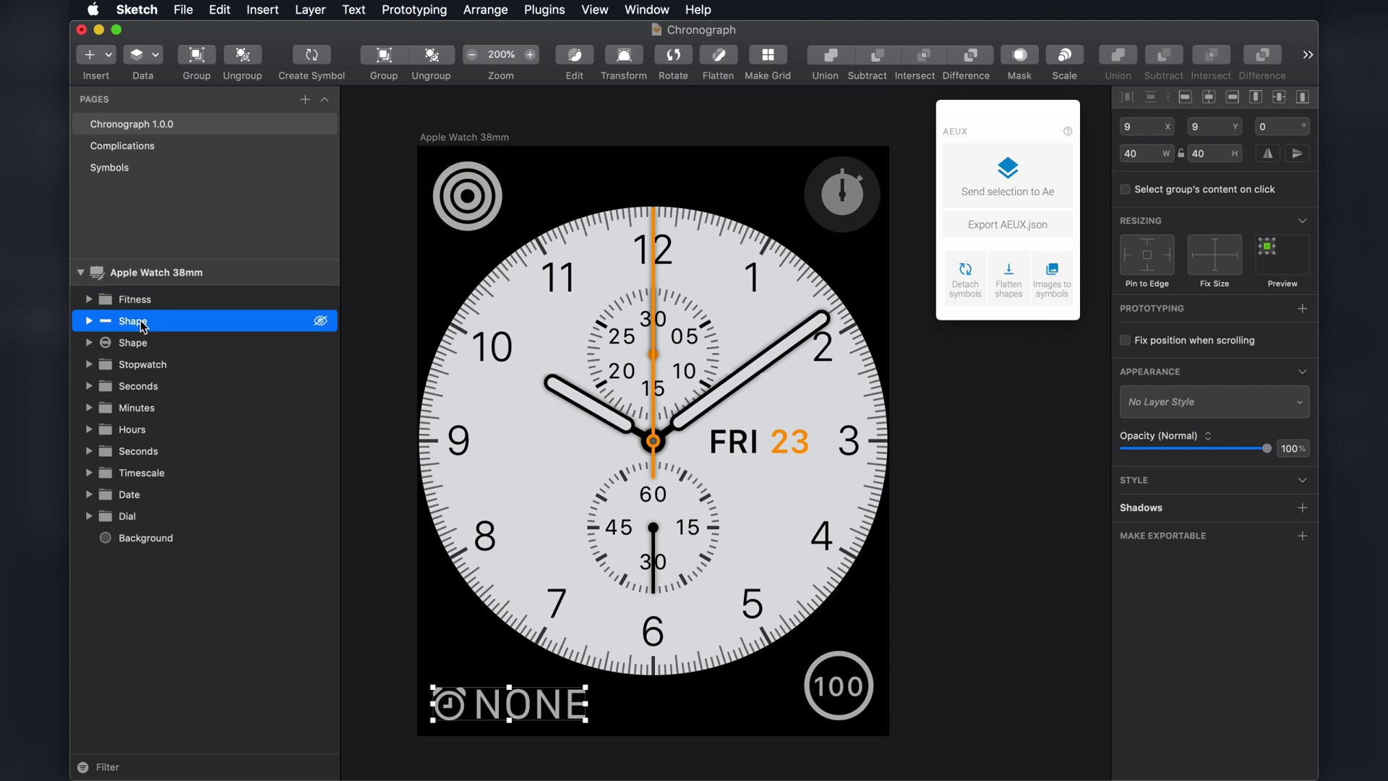
double_click(142, 324)
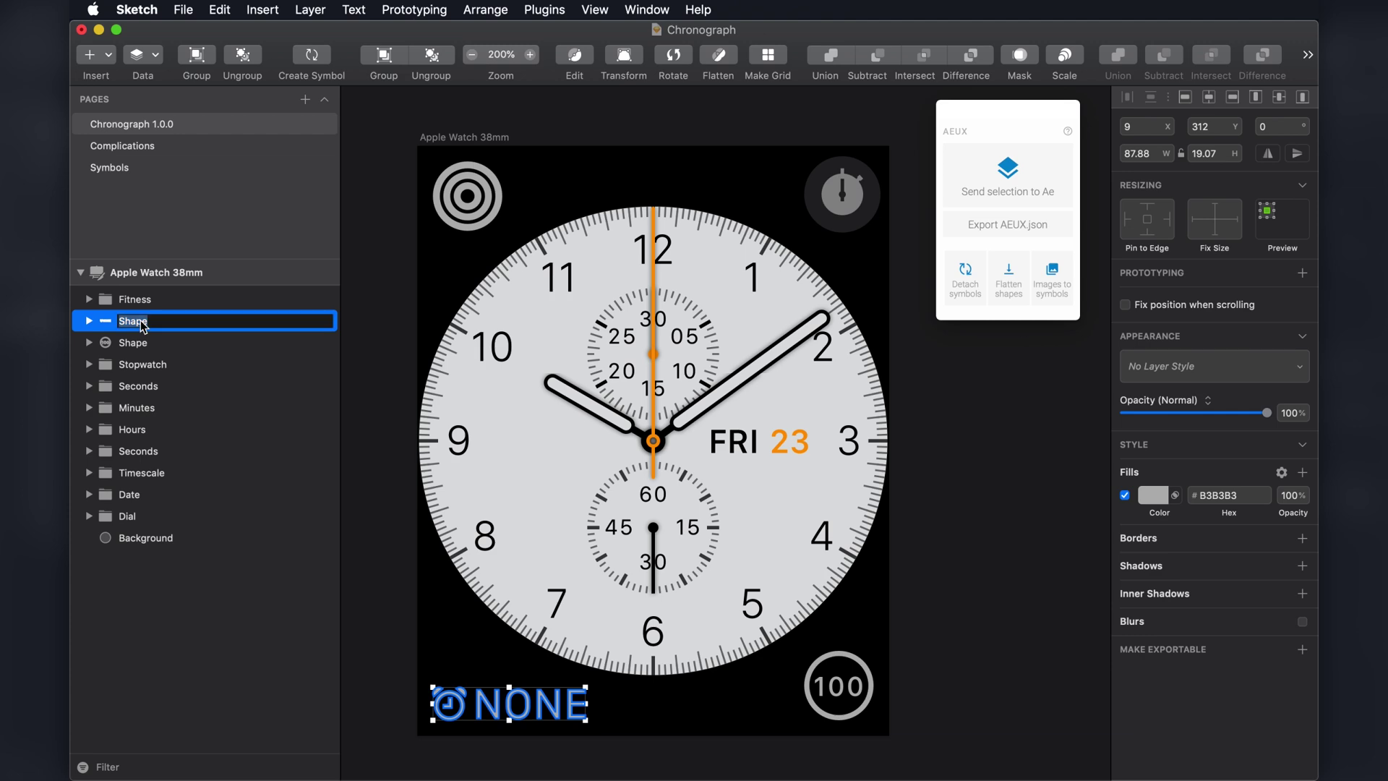
key(Escape)
key(super+z)
key(super+z)
key(super+z)
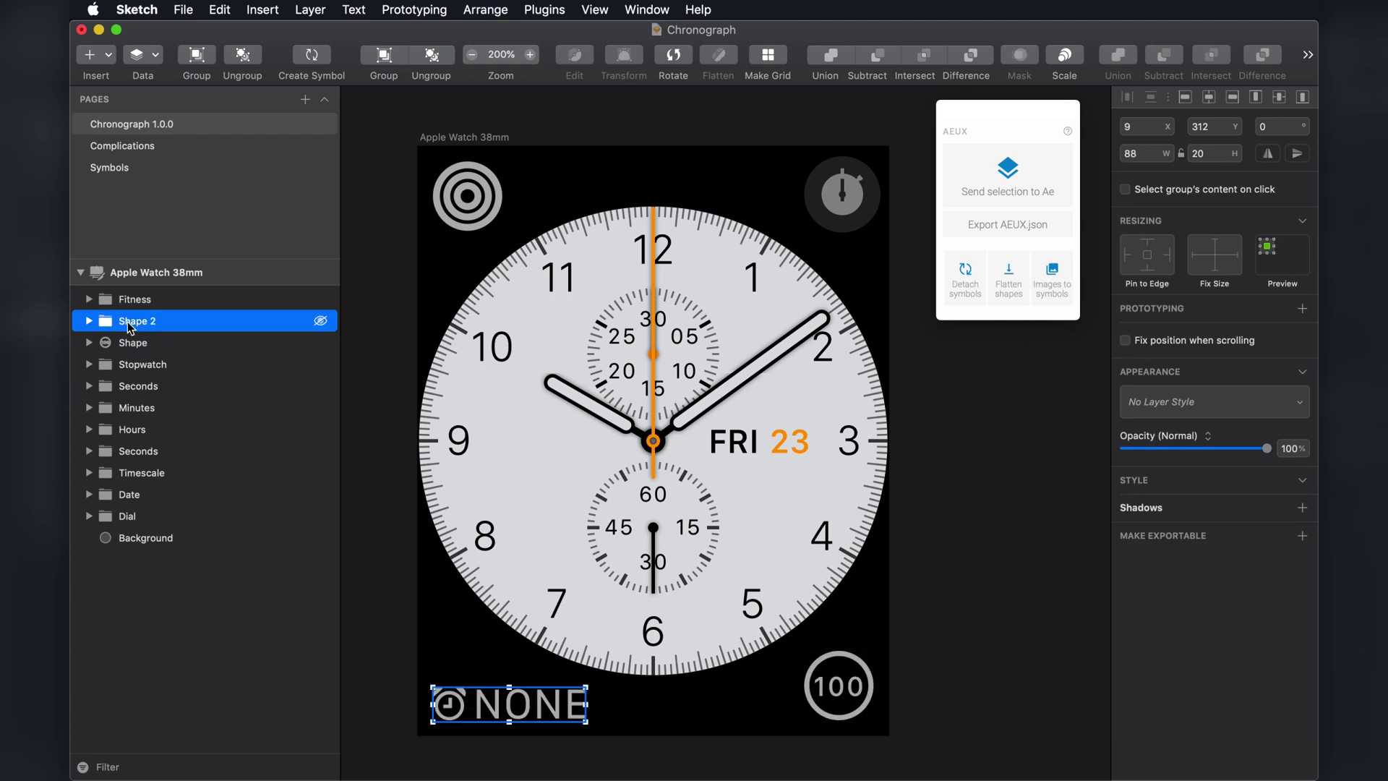
double_click(131, 323)
text(Alarms)
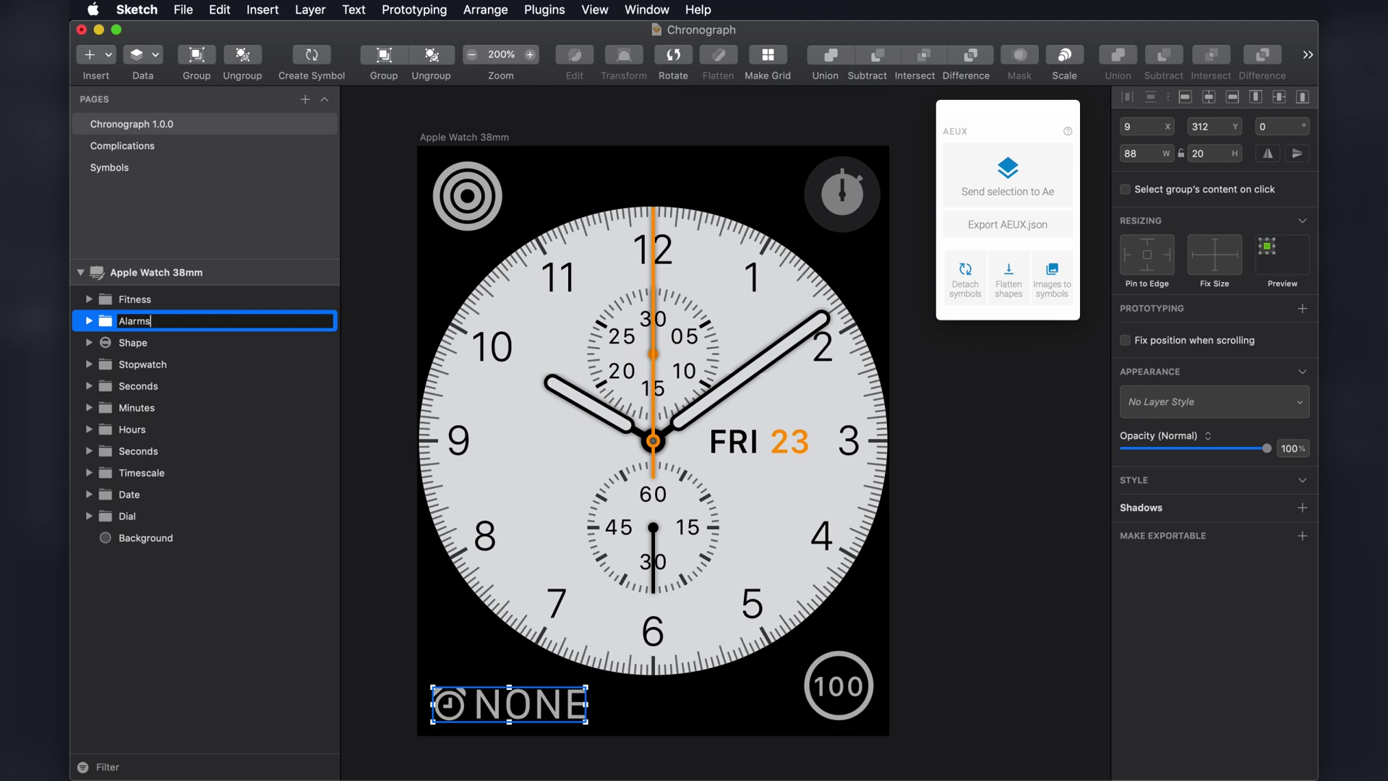
key(Return)
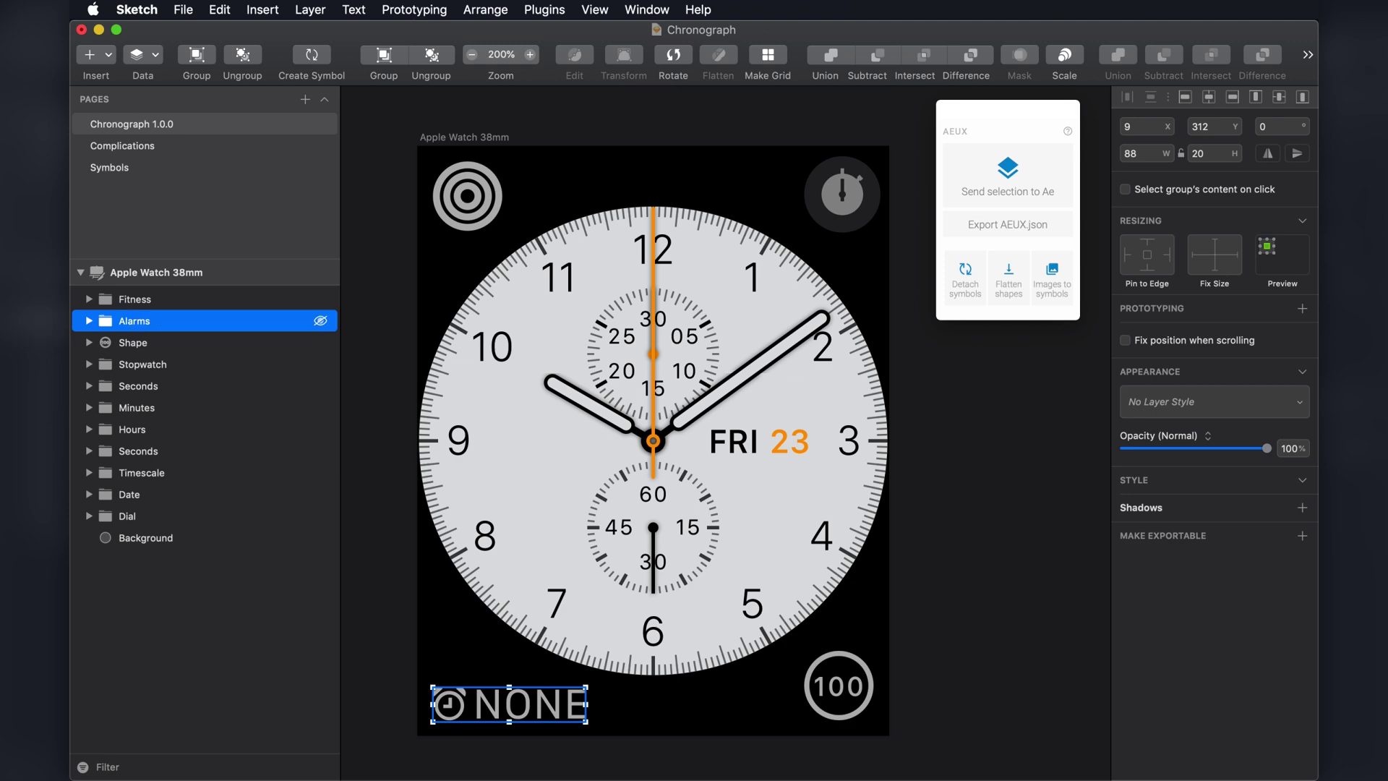
Wrap the 100 battery circle in a group named 'Battery'.
click(141, 342)
key(super+g)
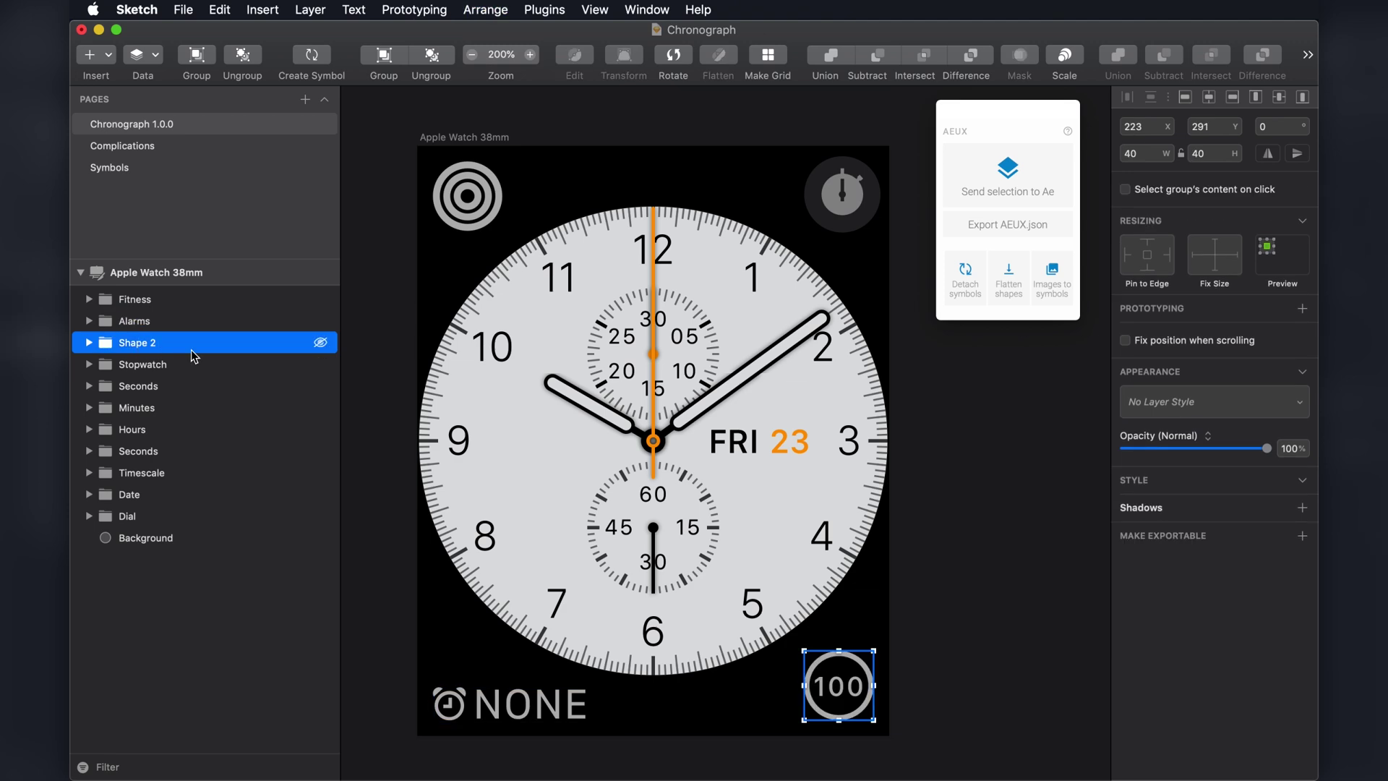
double_click(144, 346)
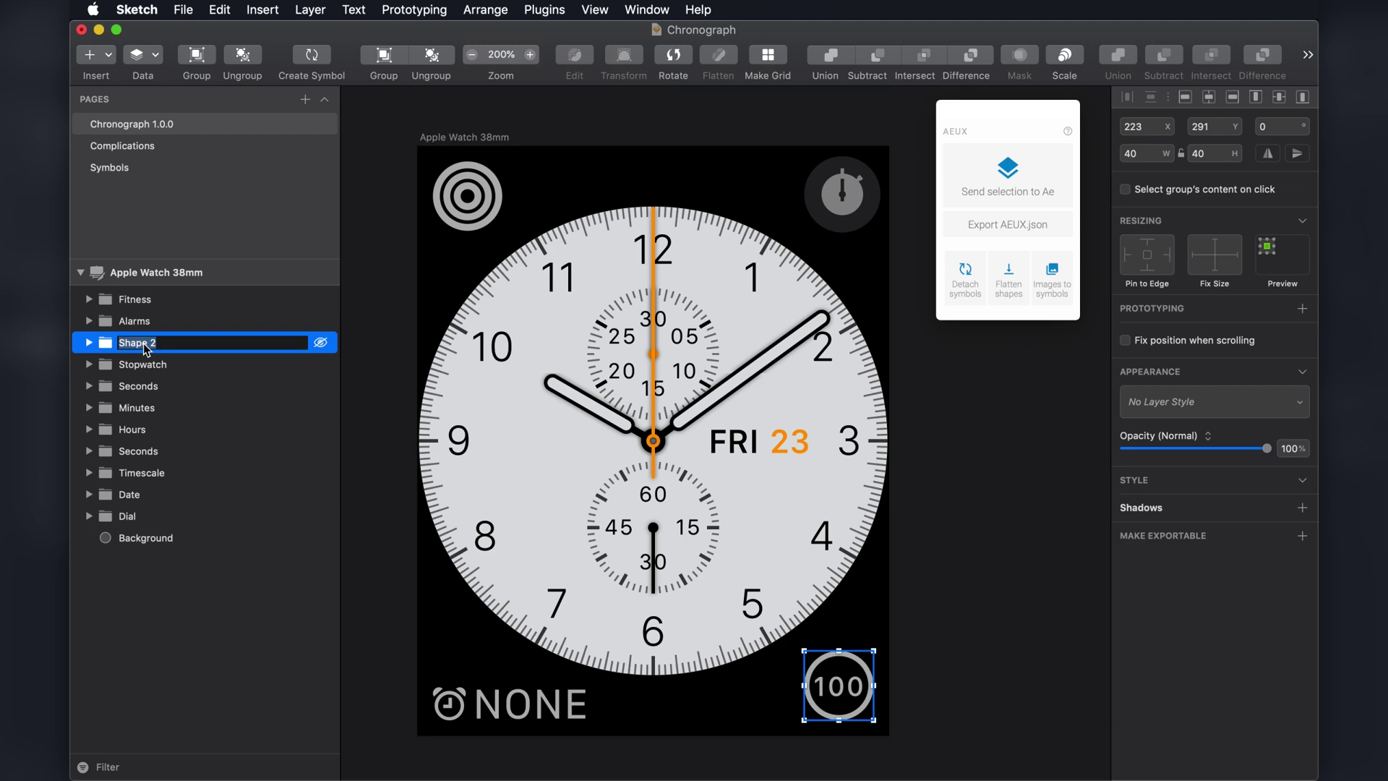
text(Battery)
key(Return)
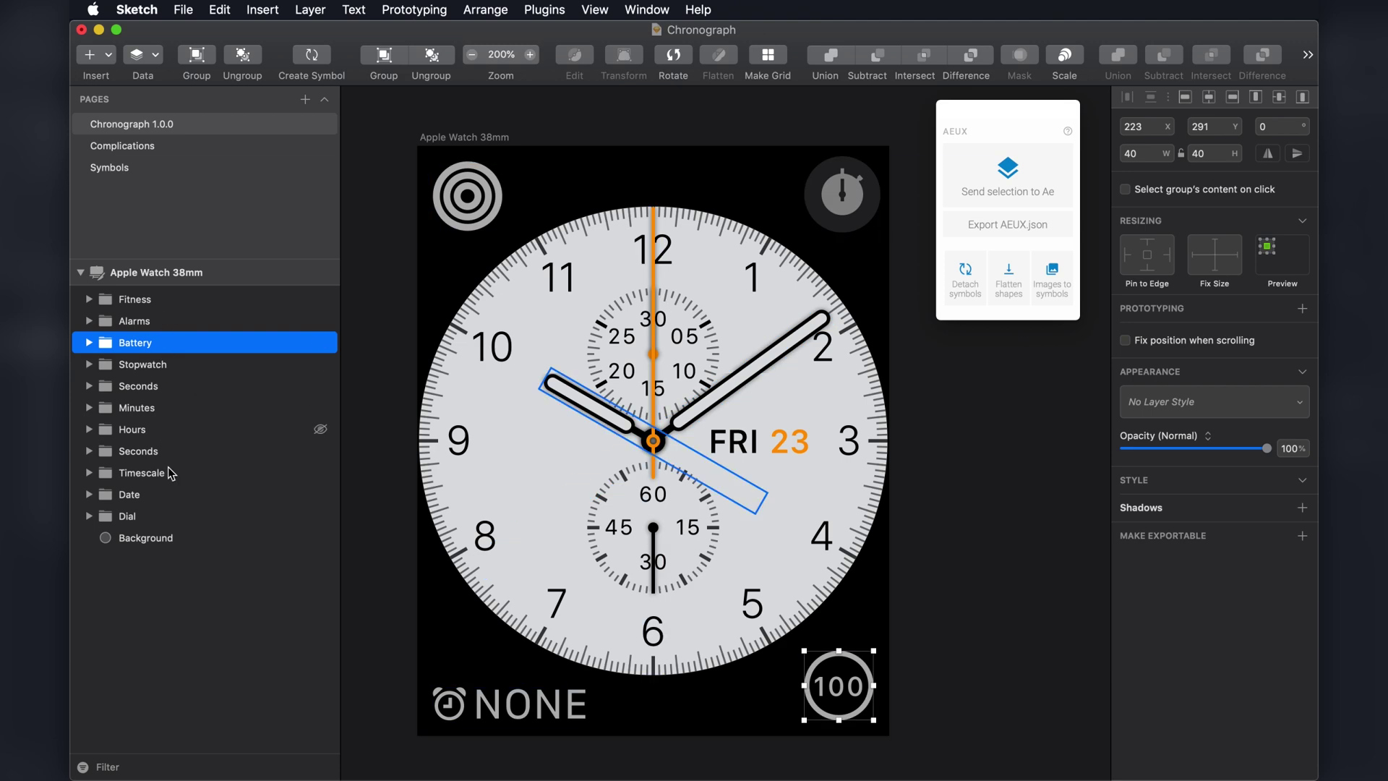
Re-send the Apple Watch 38mm artboard to After Effects via AEUX and switch there.
click(149, 303)
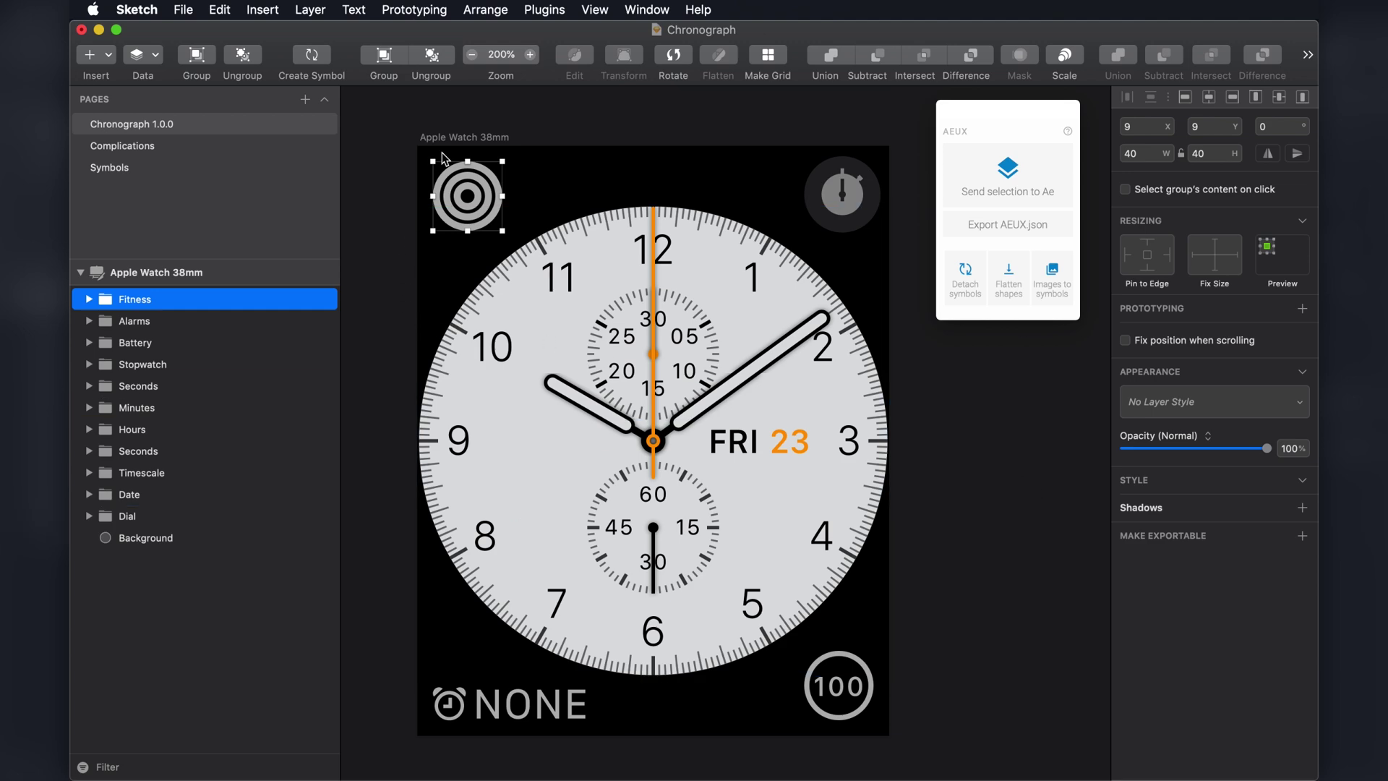
click(399, 148)
click(446, 137)
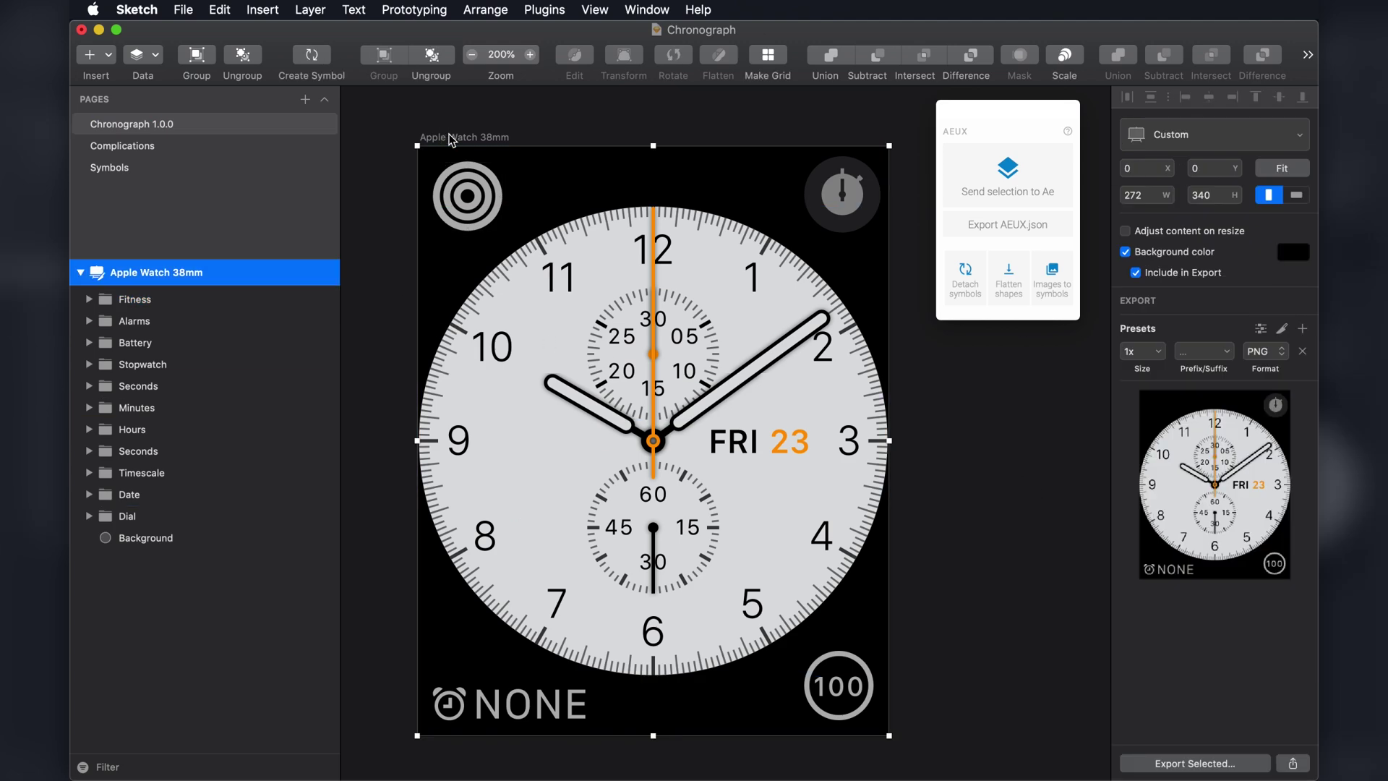
click(1043, 180)
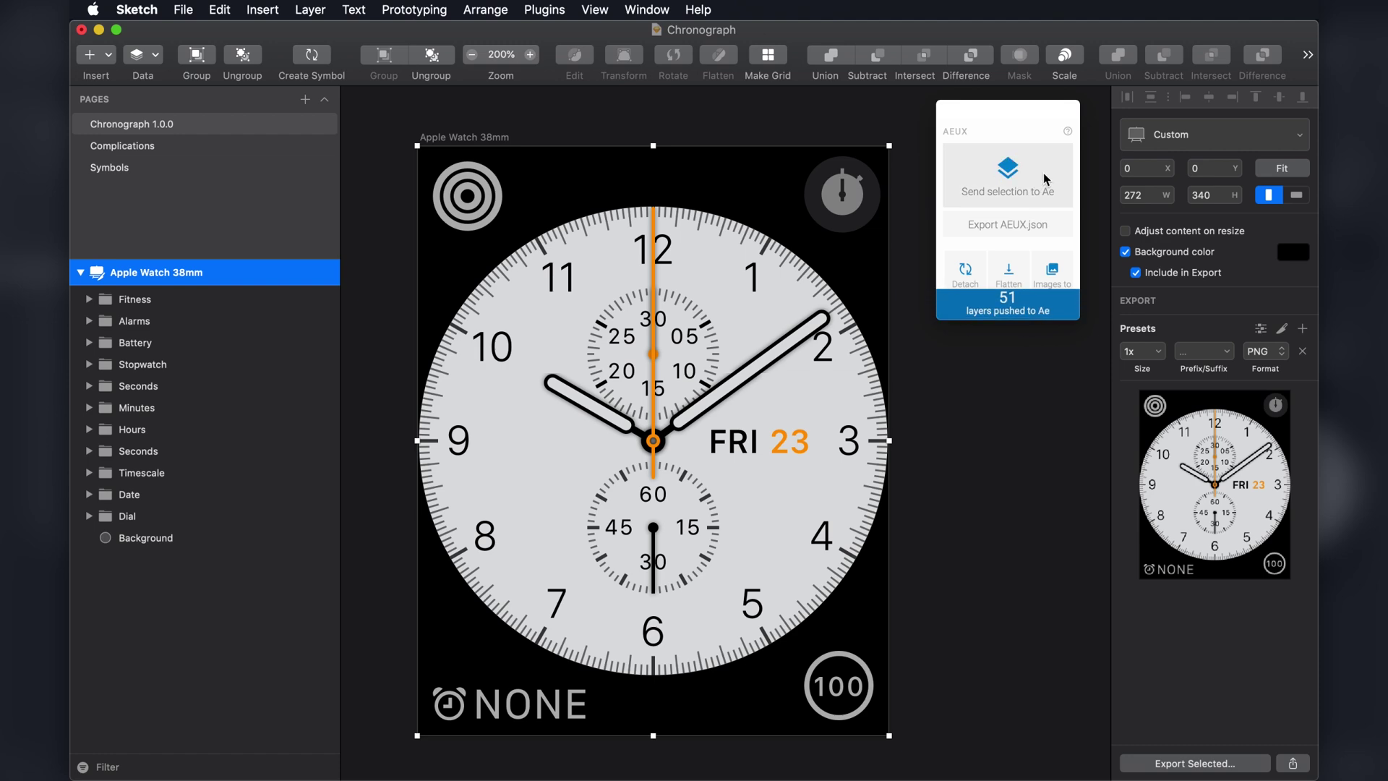
key(ctrl+Left)
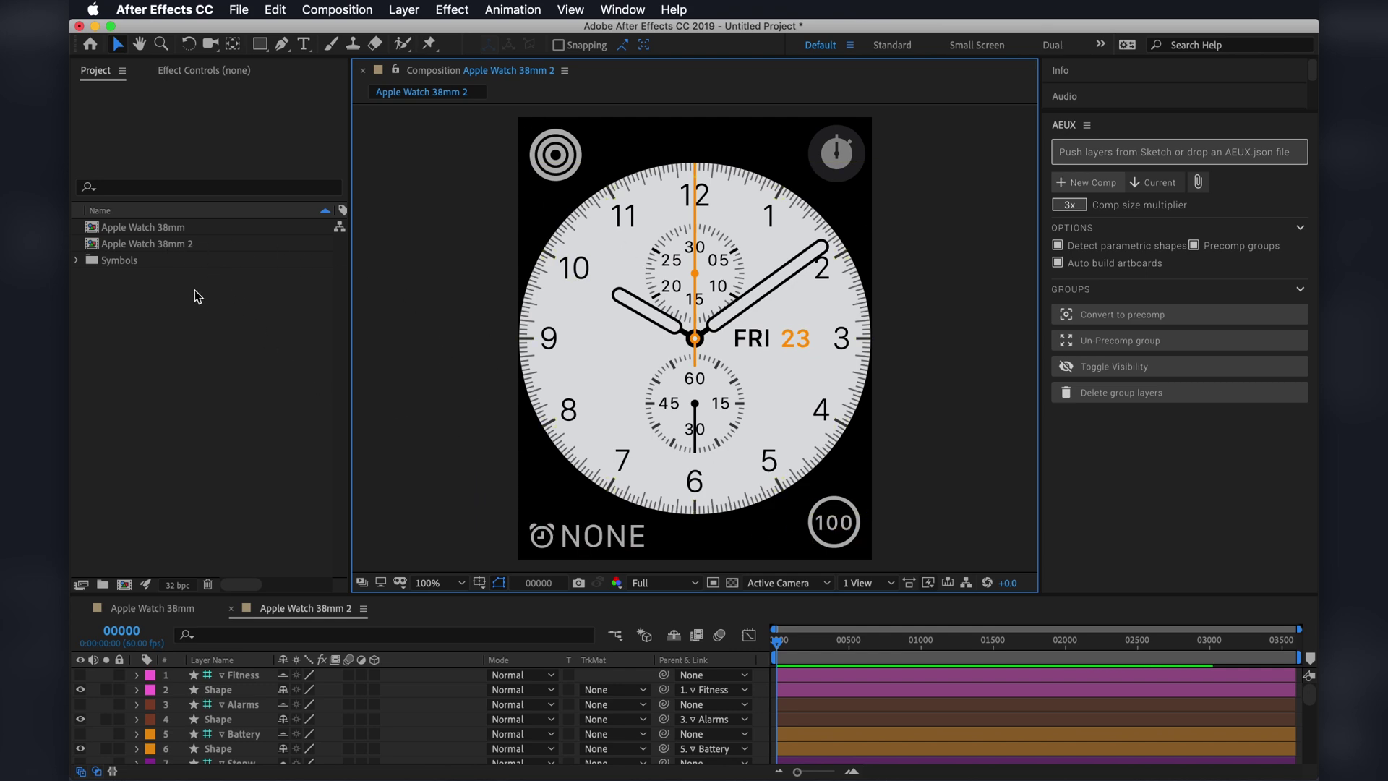
Open the Apple Watch 38mm 2 comp, compare it with the snapshot, and identify the Fitness and alarm shape layers.
click(166, 611)
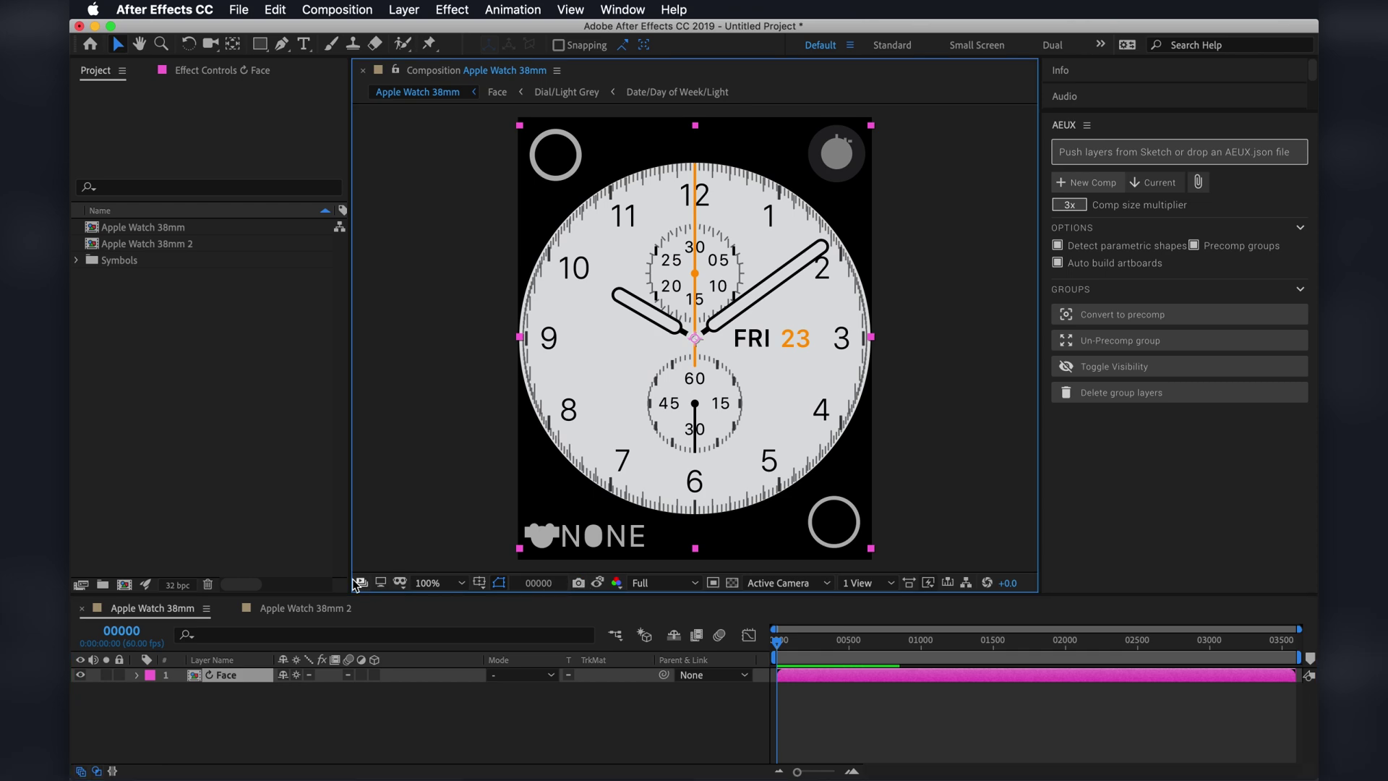
click(304, 609)
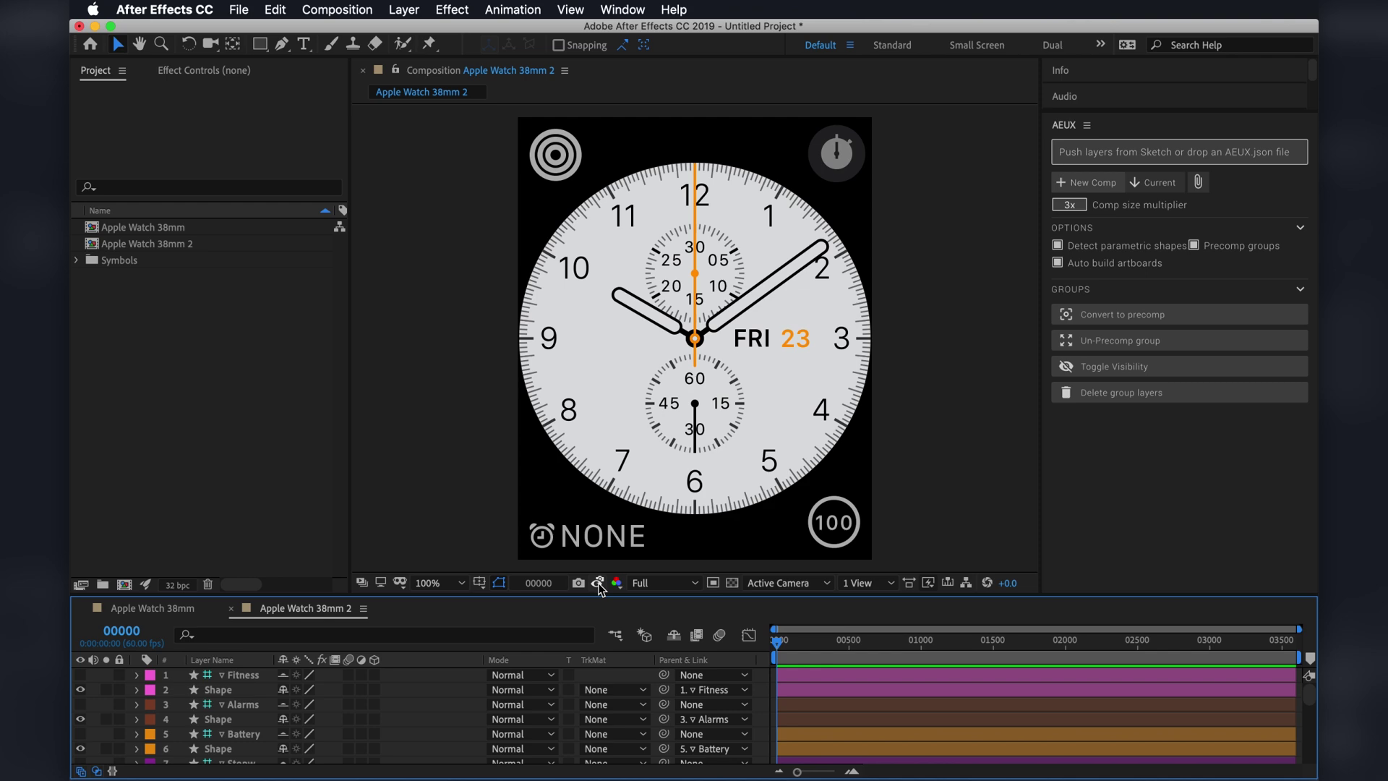
click(599, 584)
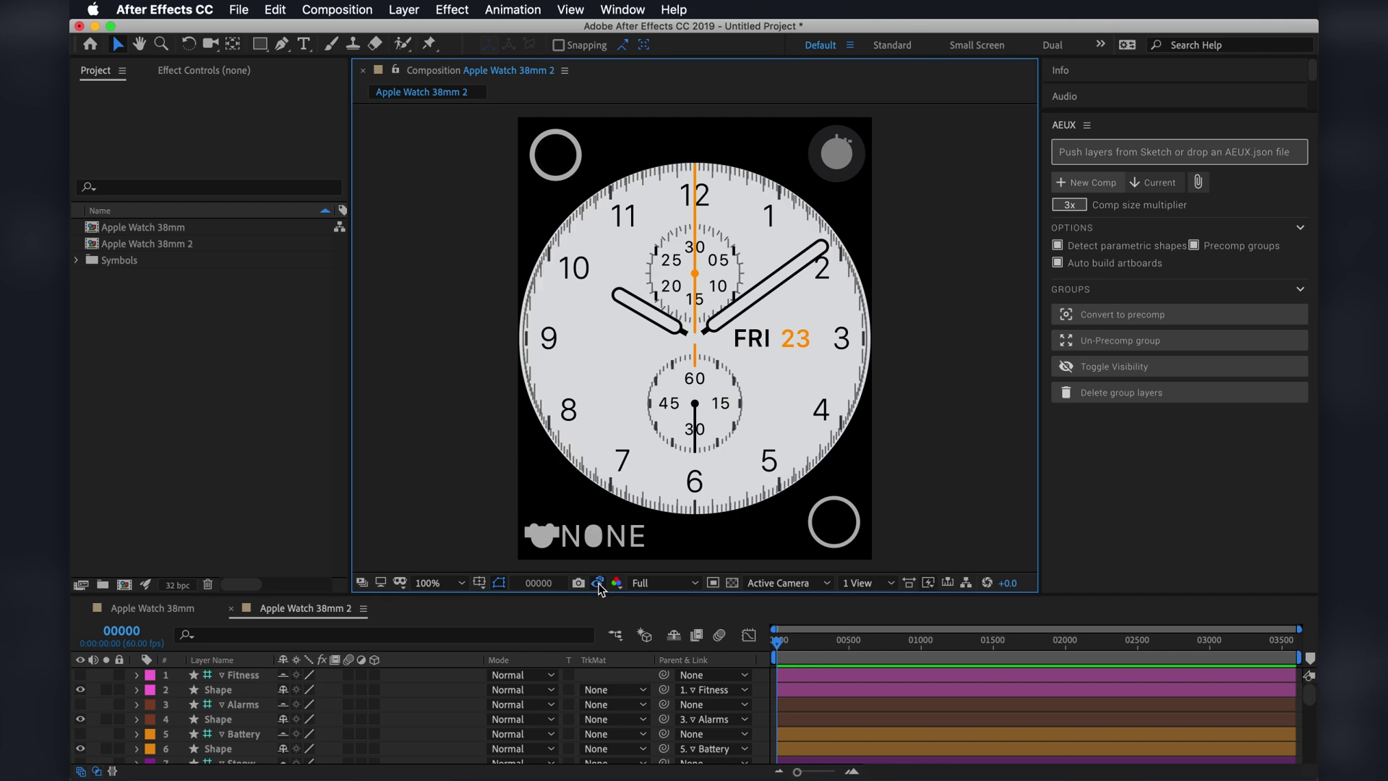
click(599, 584)
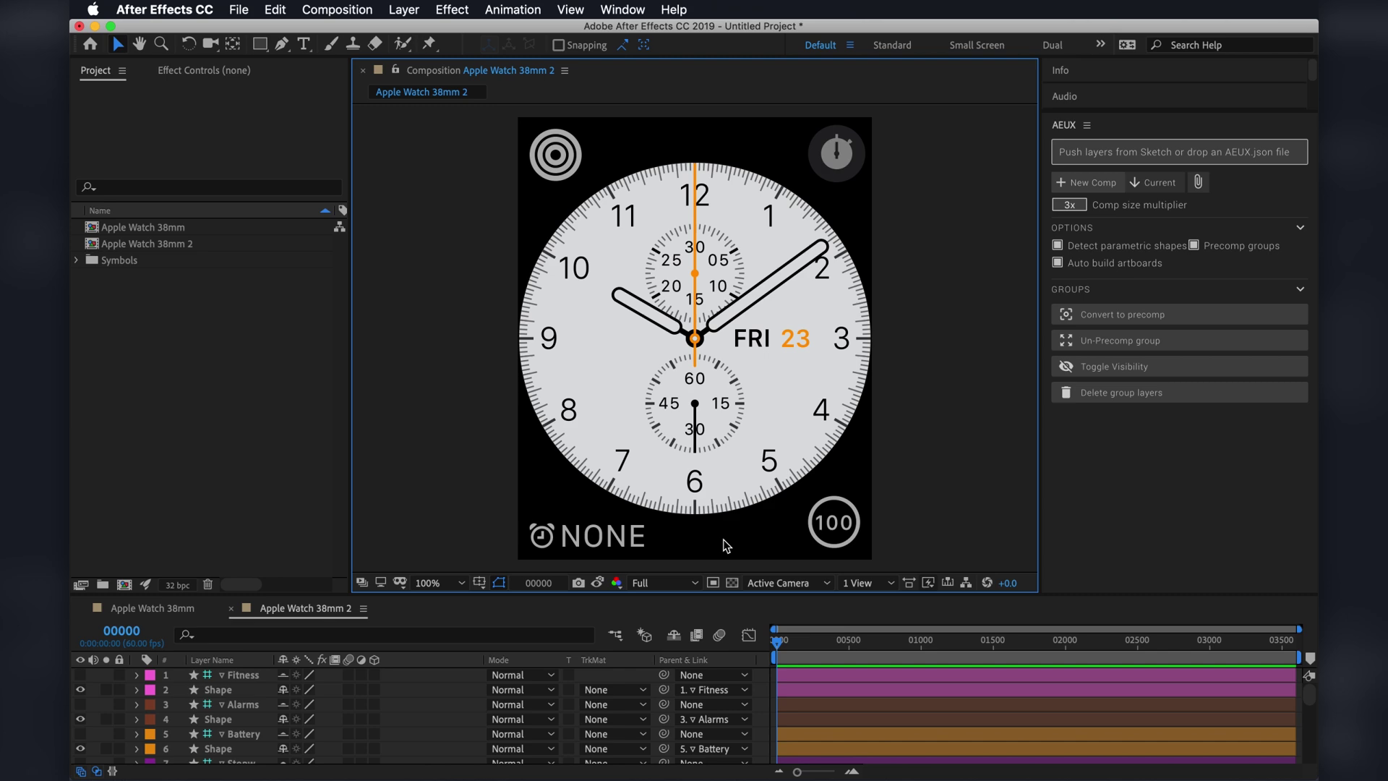
click(357, 695)
click(390, 718)
Maximize the timeline and scroll through the 63 imported layers and their named parent groups.
key(grave)
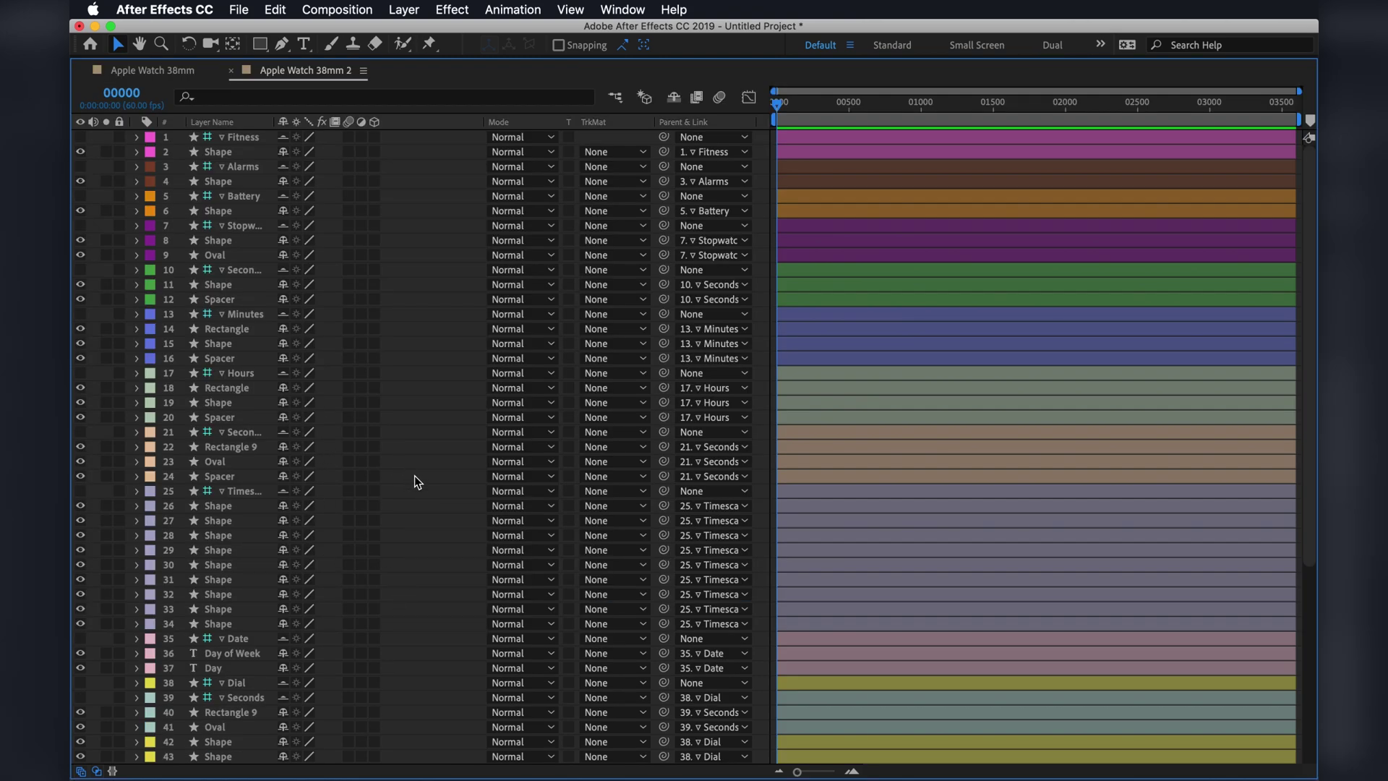
scroll(342, 442, down, 10)
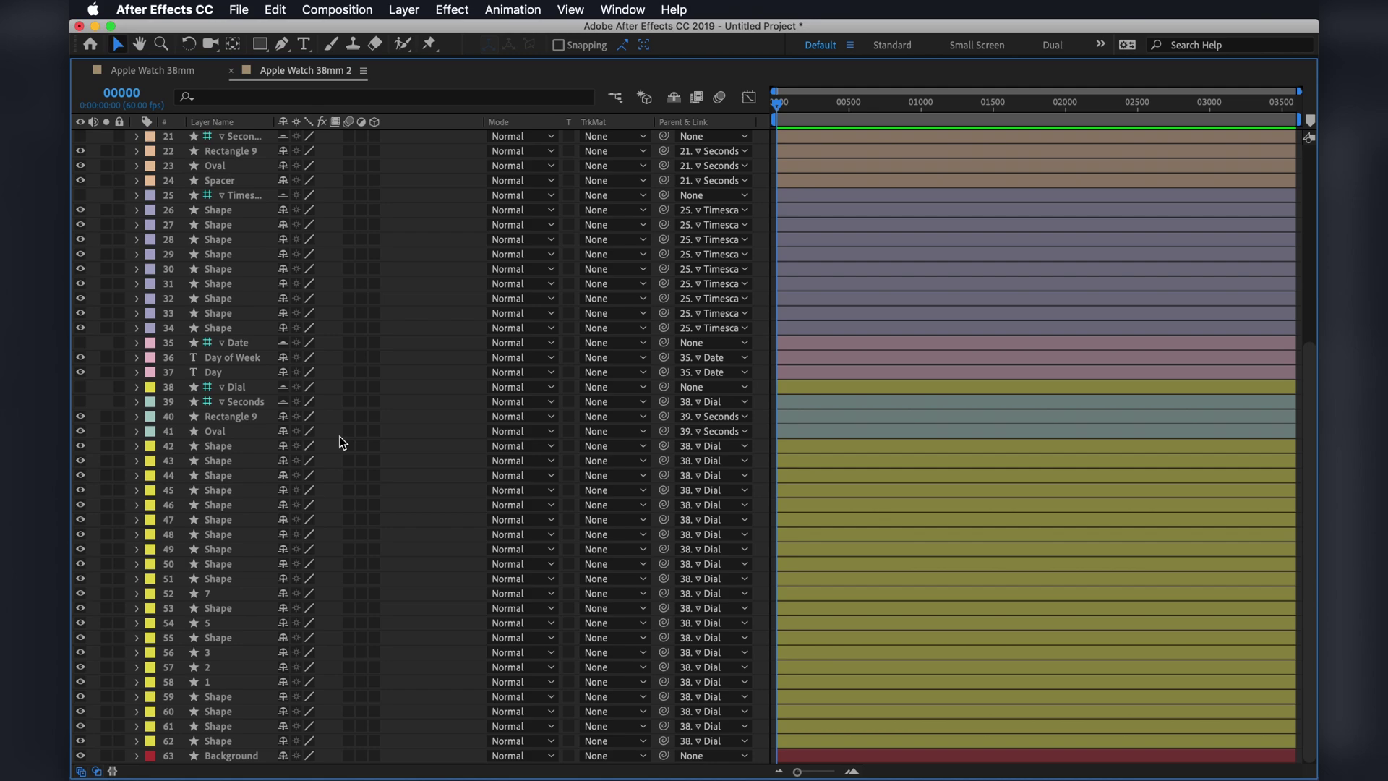
scroll(282, 647, up, 10)
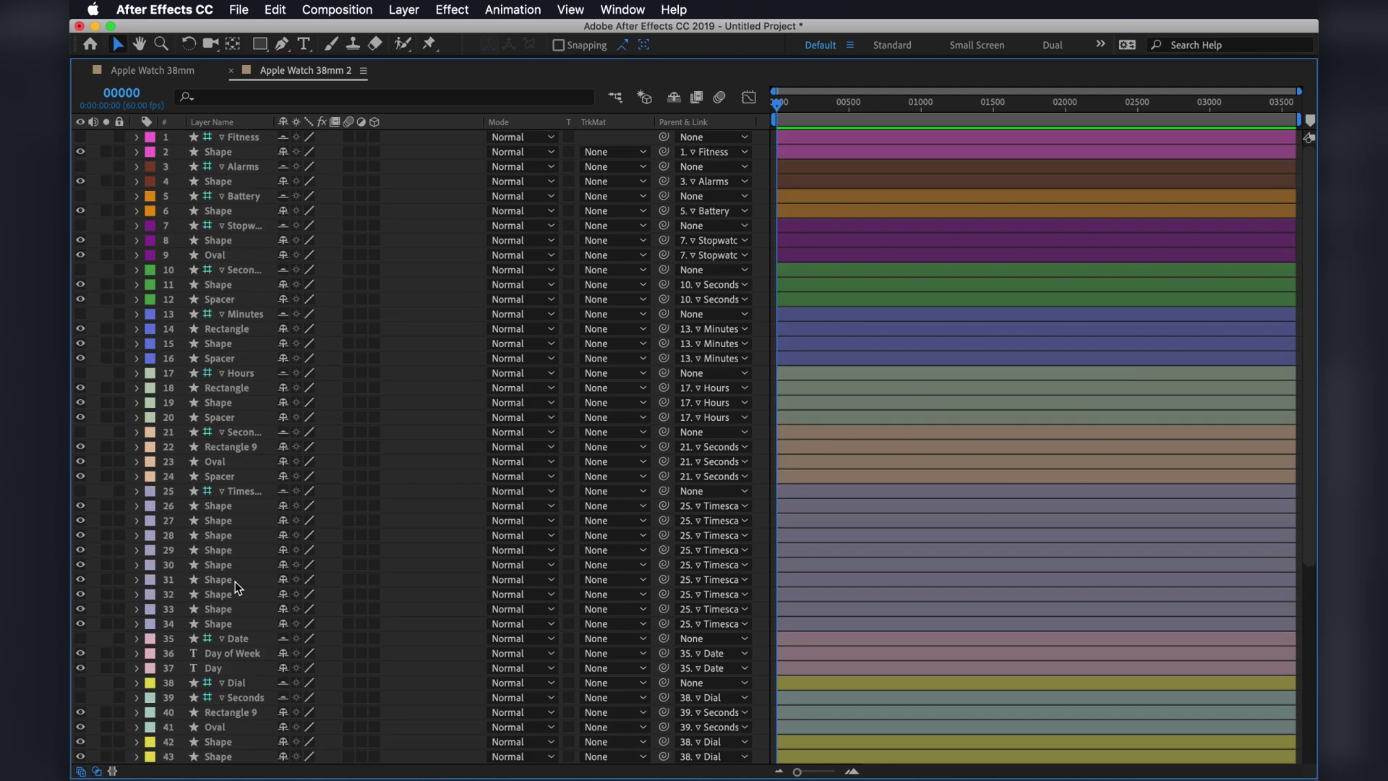
scroll(241, 559, down, 4)
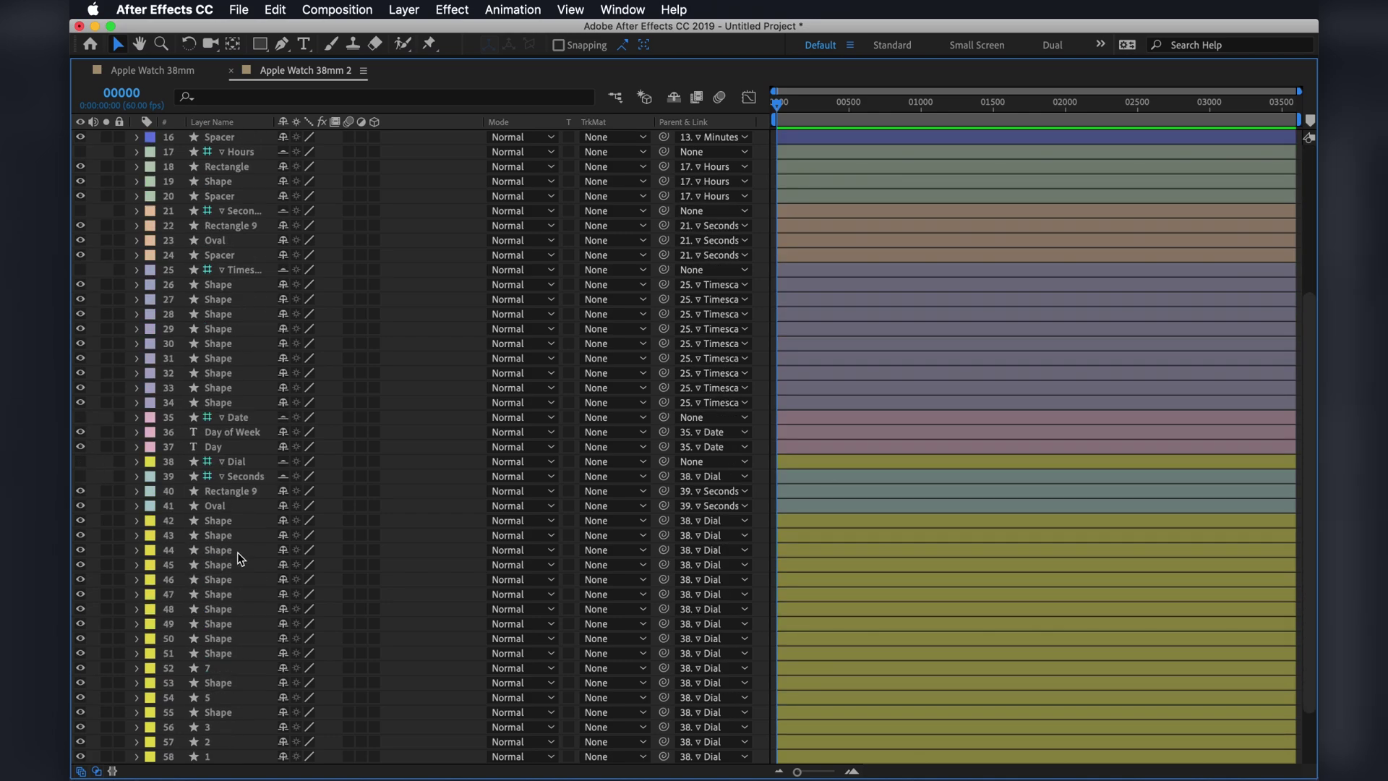
scroll(242, 557, up, 4)
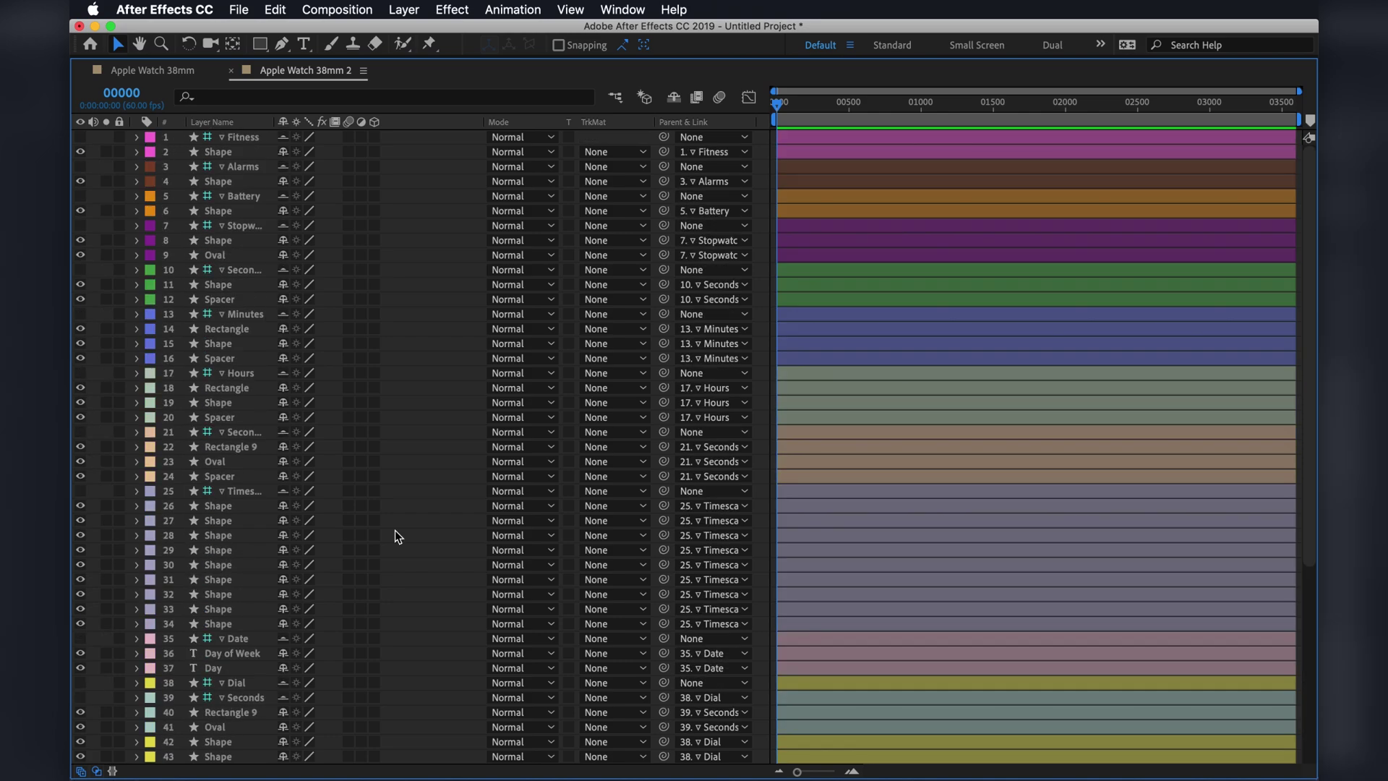
scroll(405, 509, down, 6)
scroll(404, 509, up, 5)
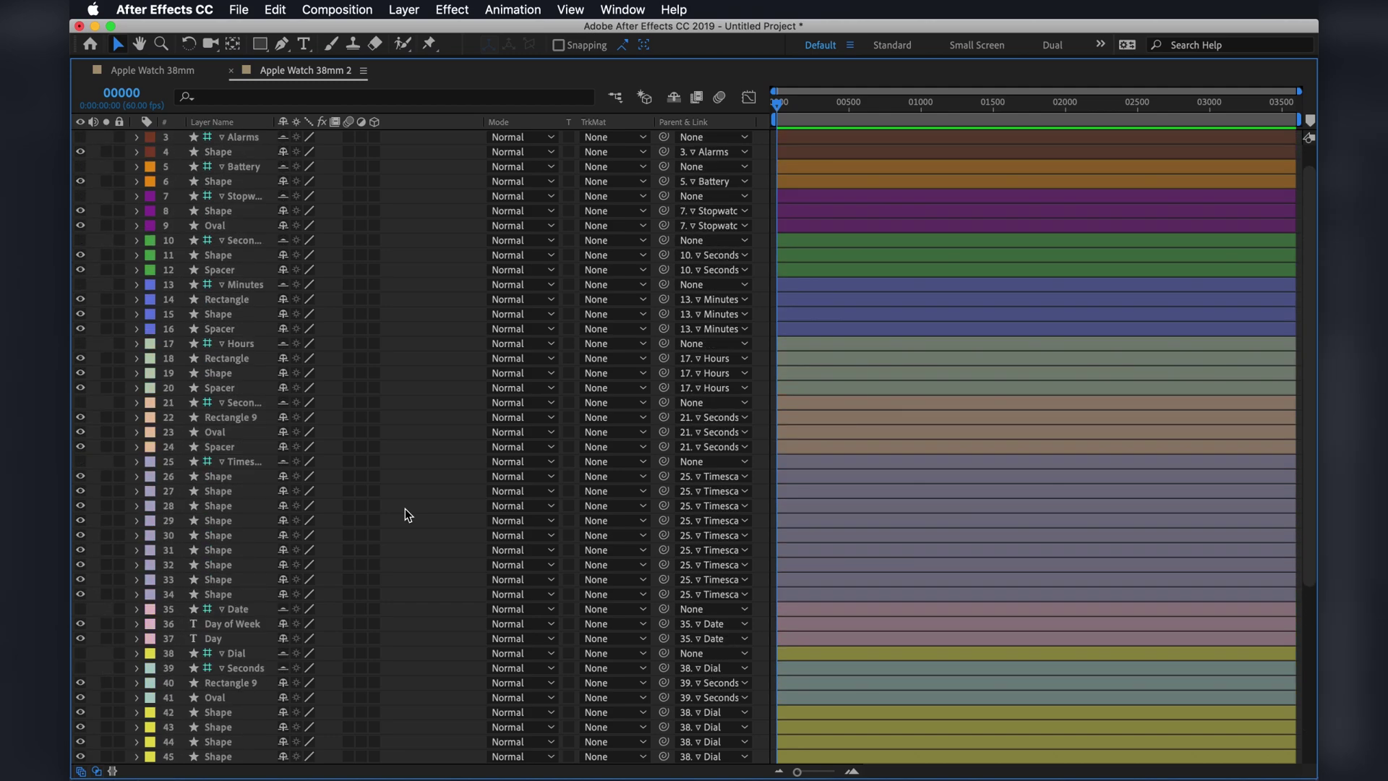
Restore the timeline, select every watch face layer starting from Battery, and make the timeline taller.
key(grave)
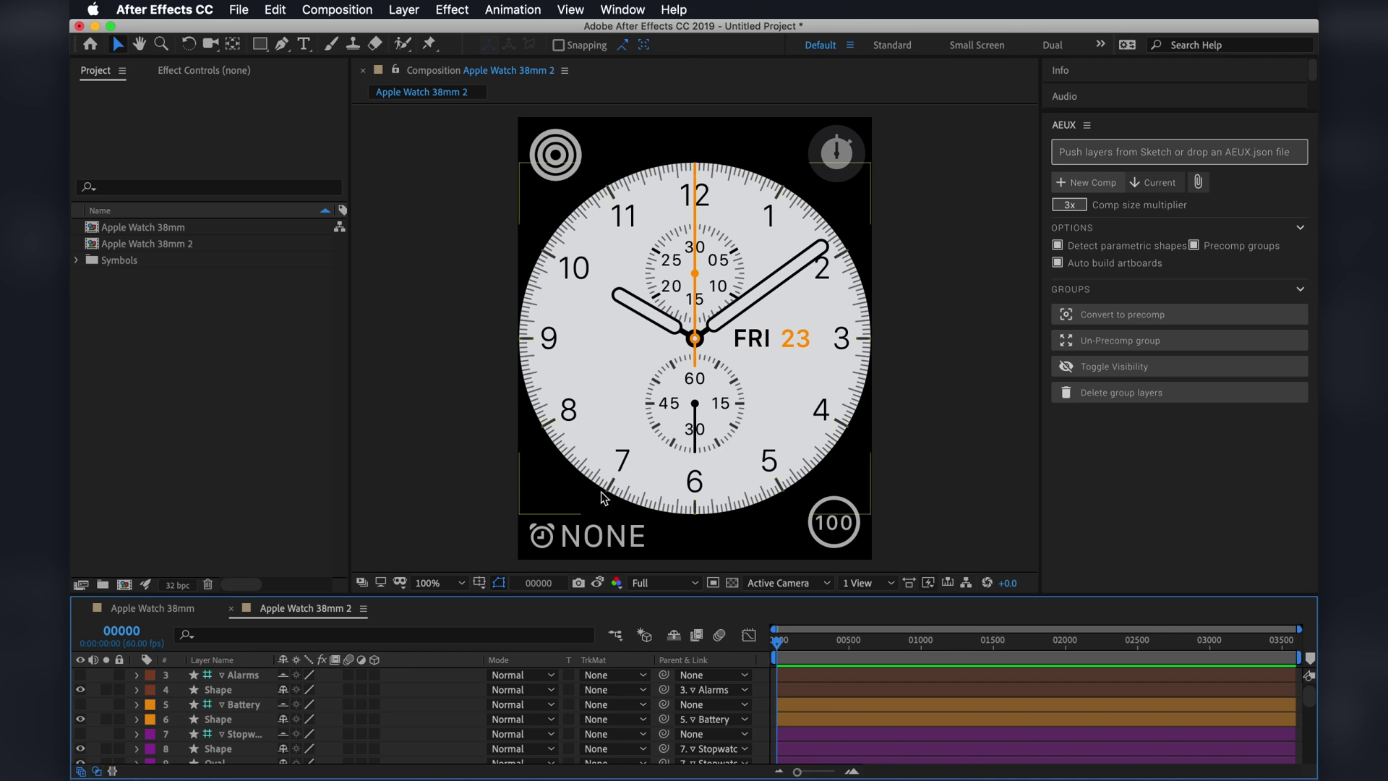
click(238, 704)
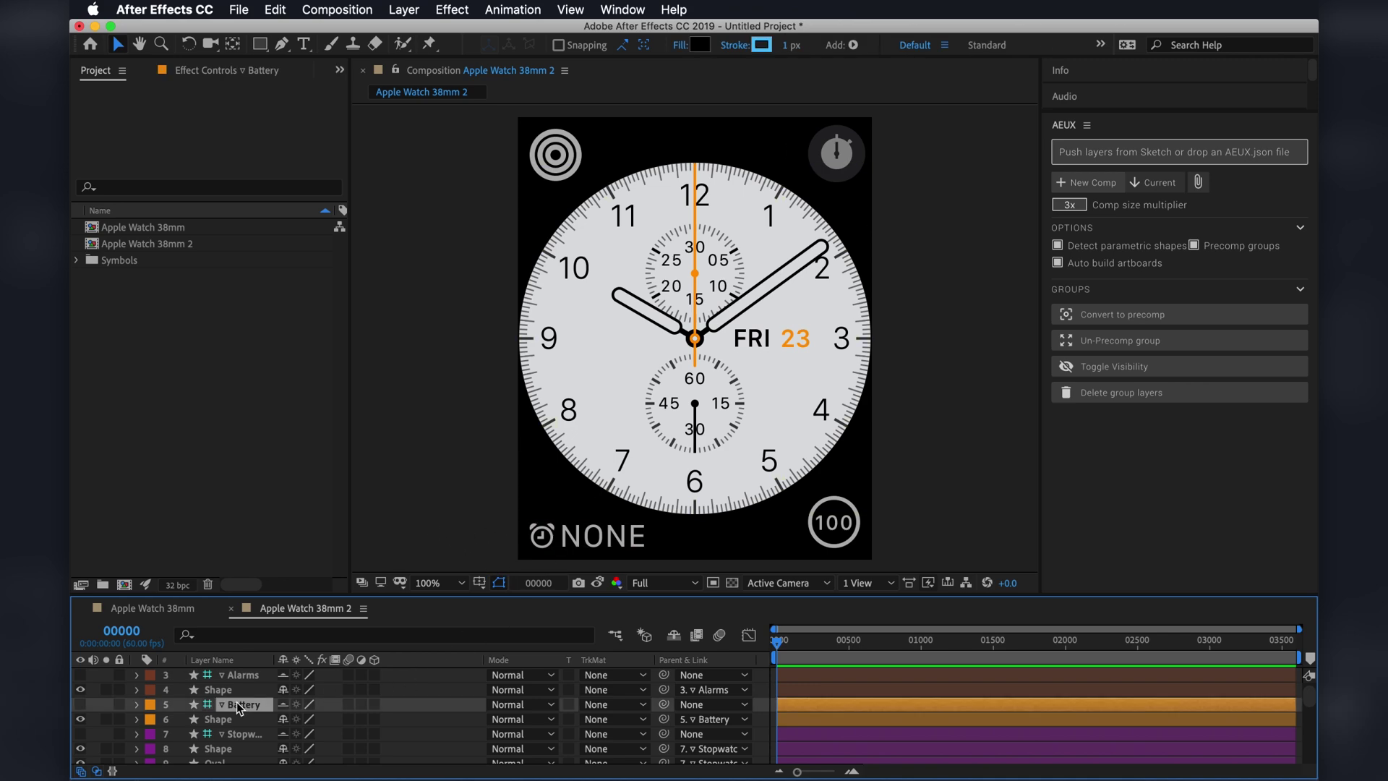
key(super+a)
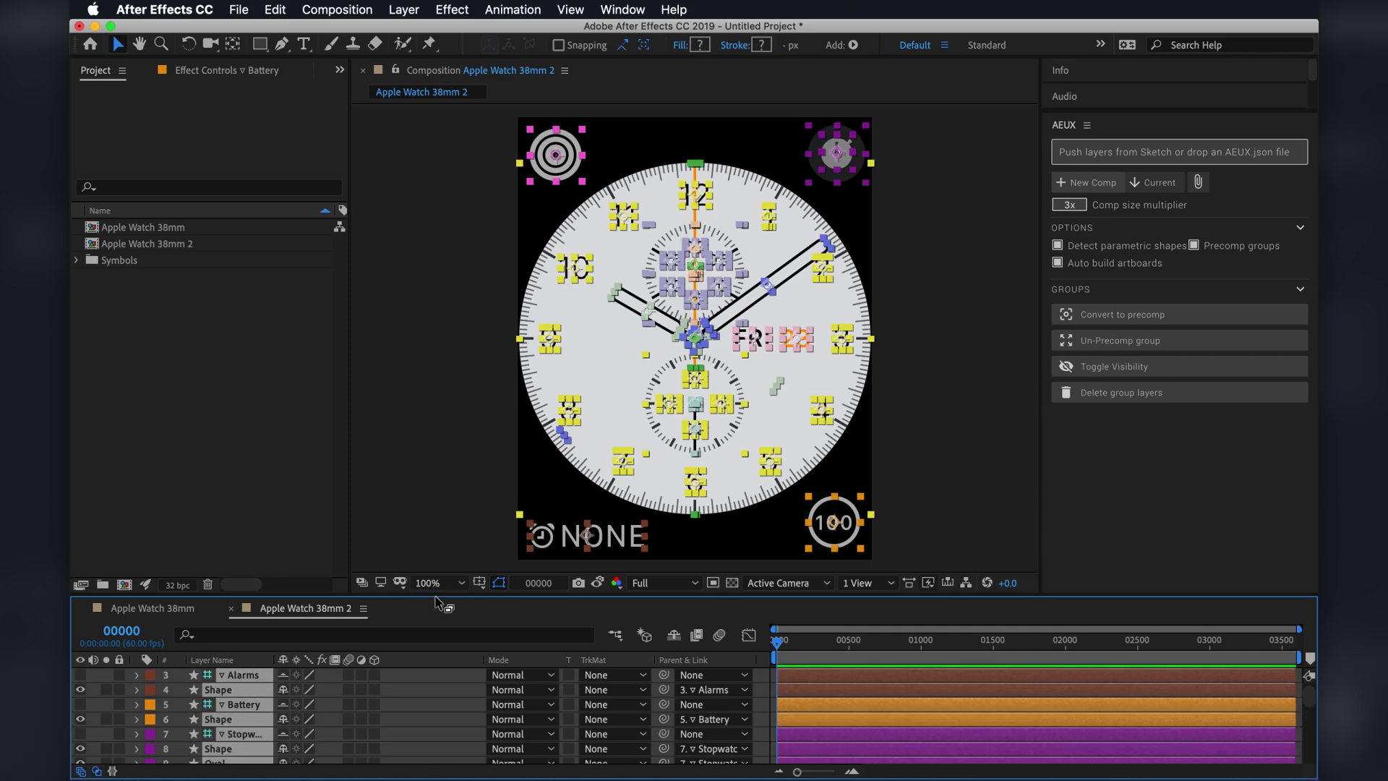
drag(440, 520, 439, 509)
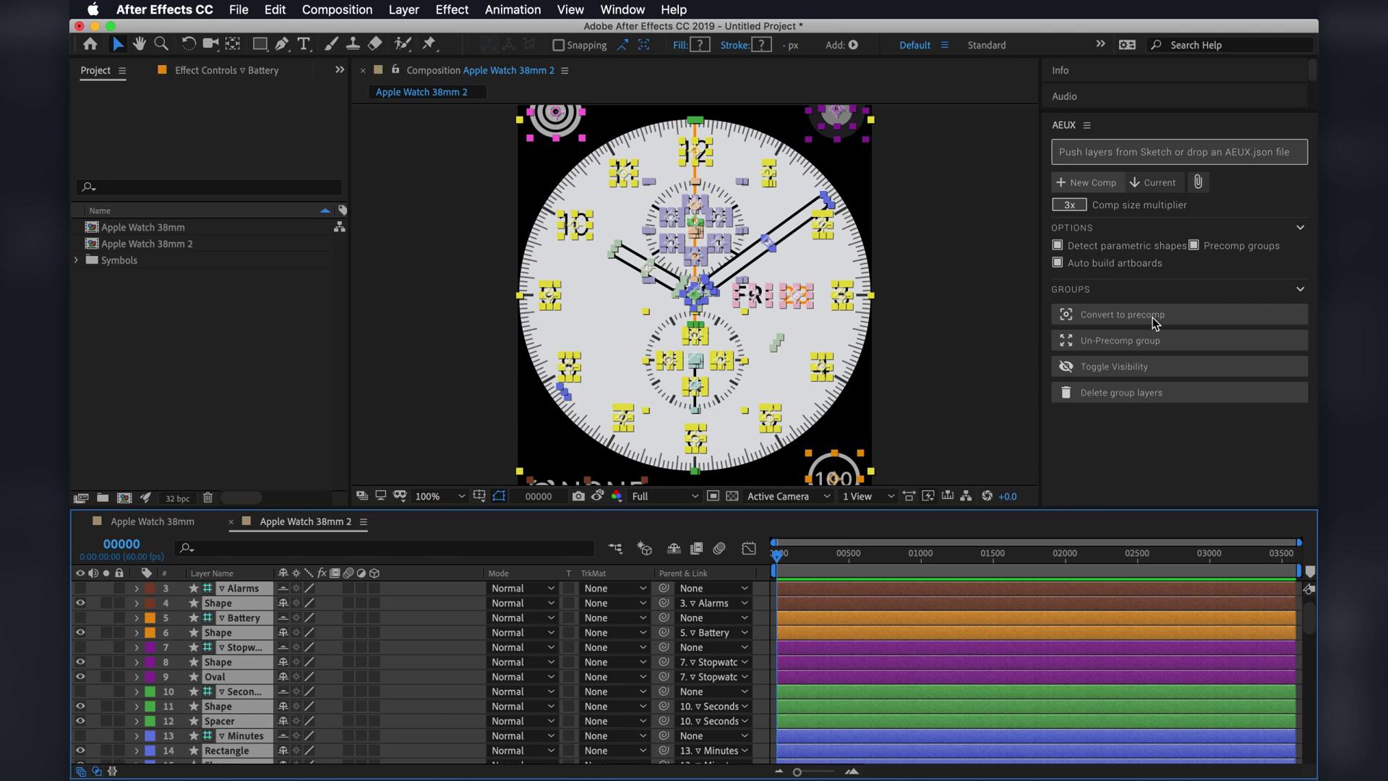
Convert the selected groups into precomps with AEUX, from Fitness to Dial, and view at 50%.
click(1152, 317)
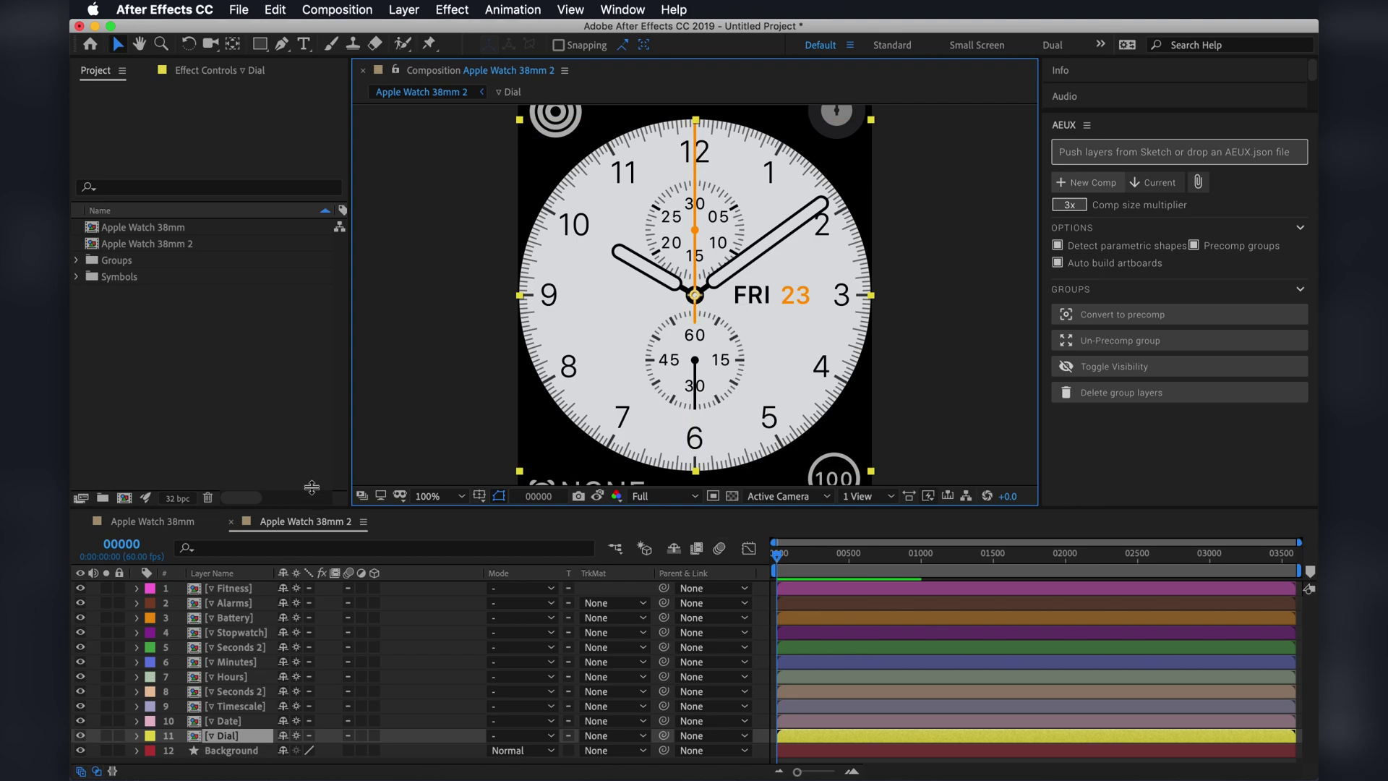
drag(312, 487, 312, 466)
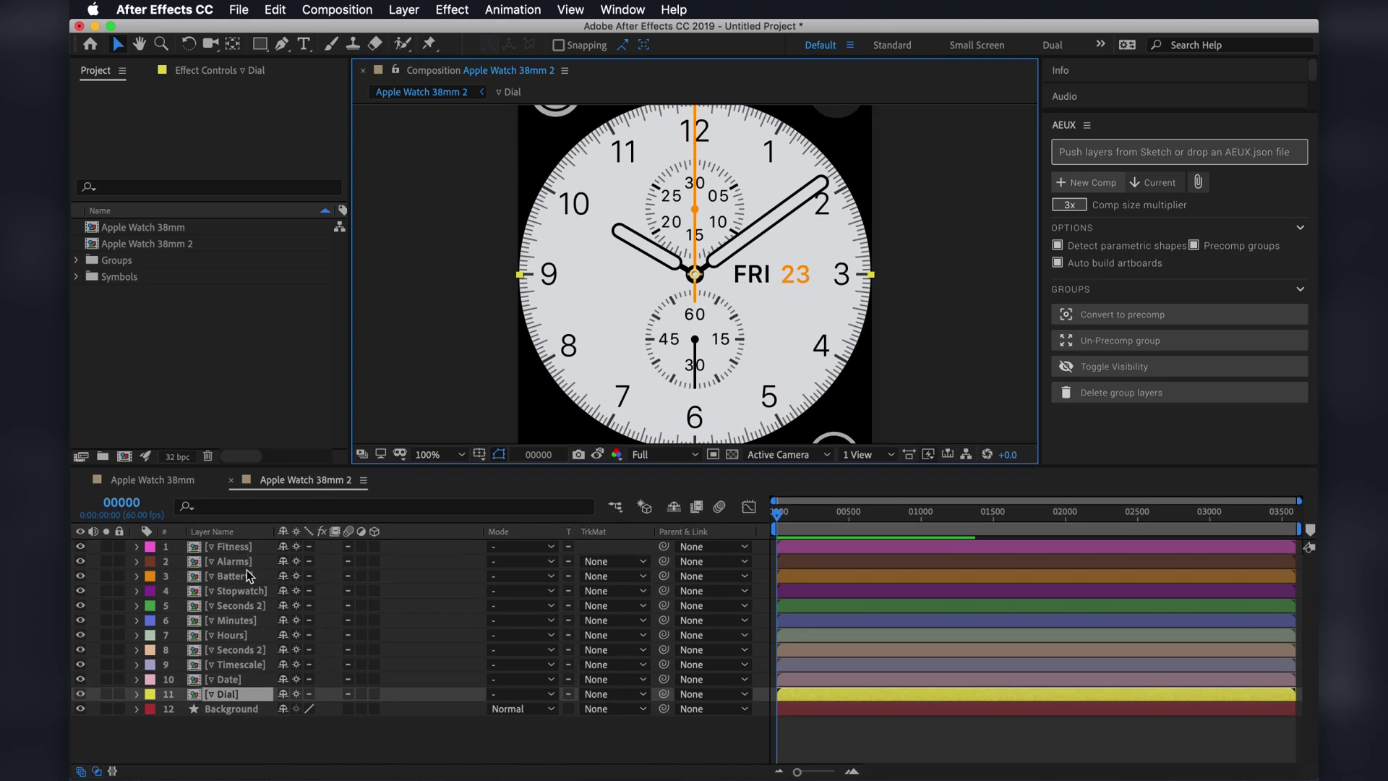
key(comma)
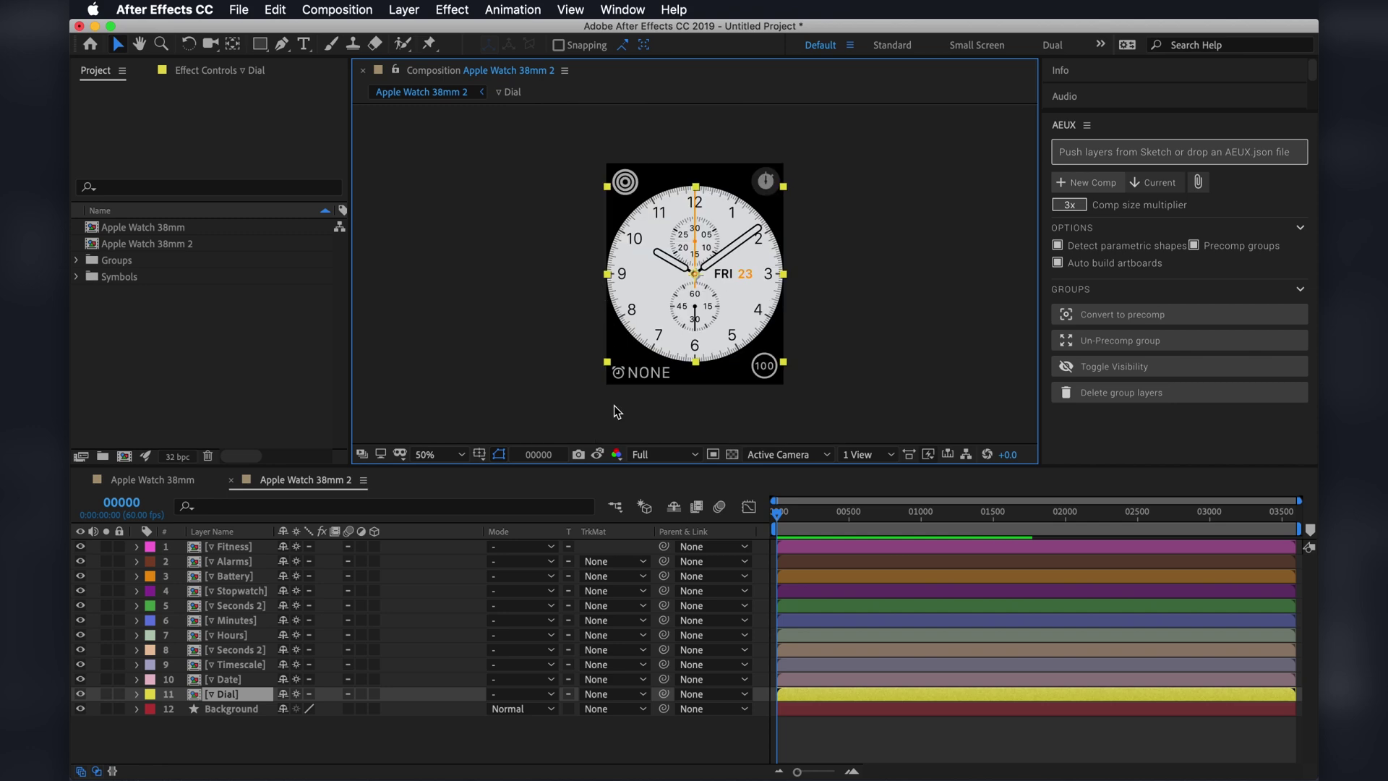
Rotate the Seconds 2 hand precomp to 82°.
click(306, 754)
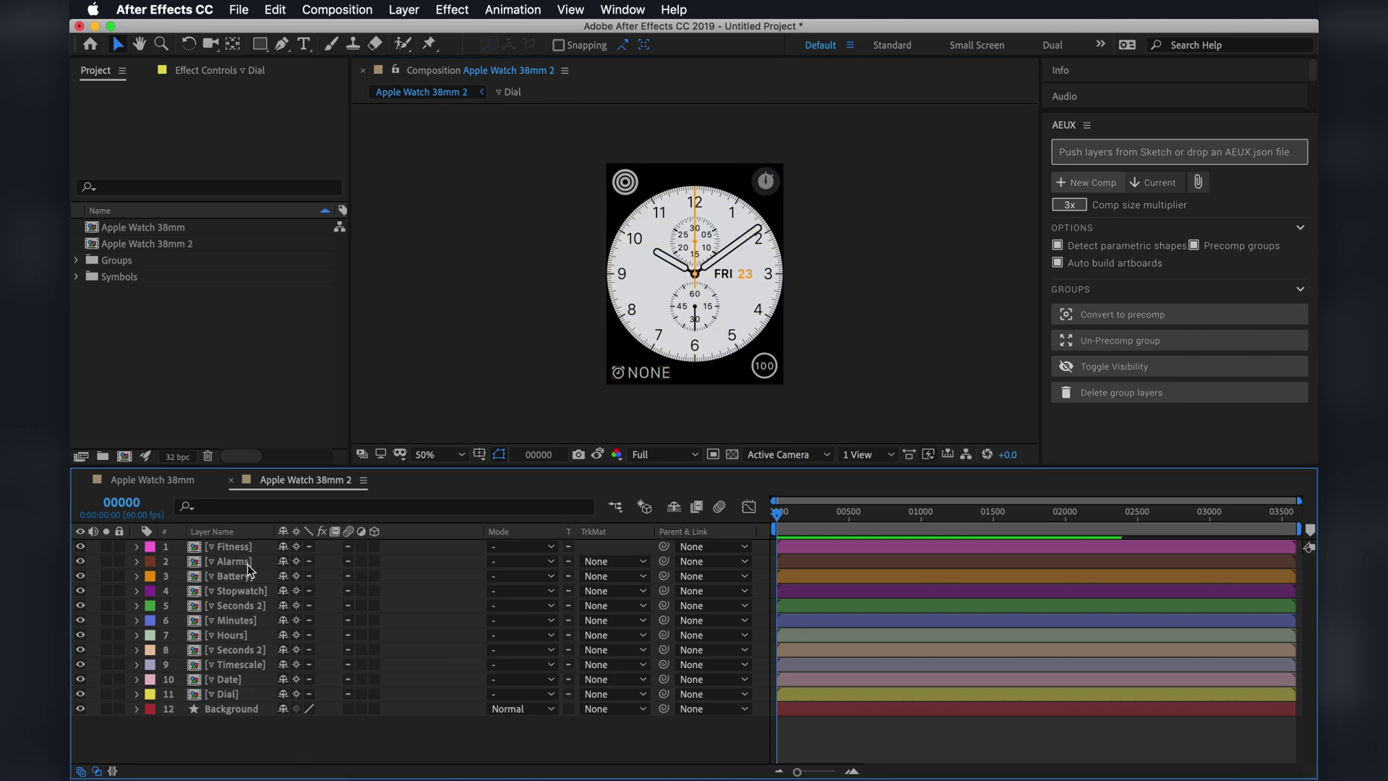
click(246, 650)
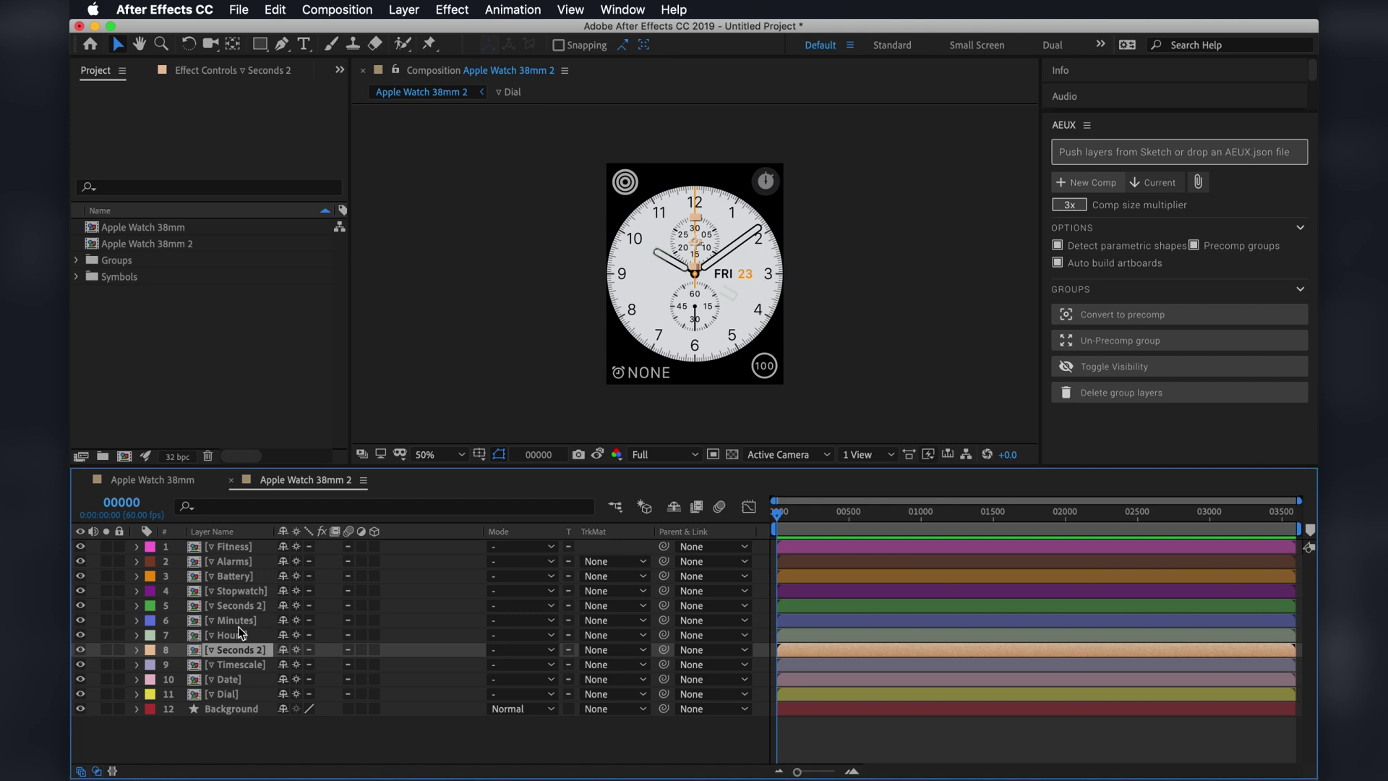
click(243, 606)
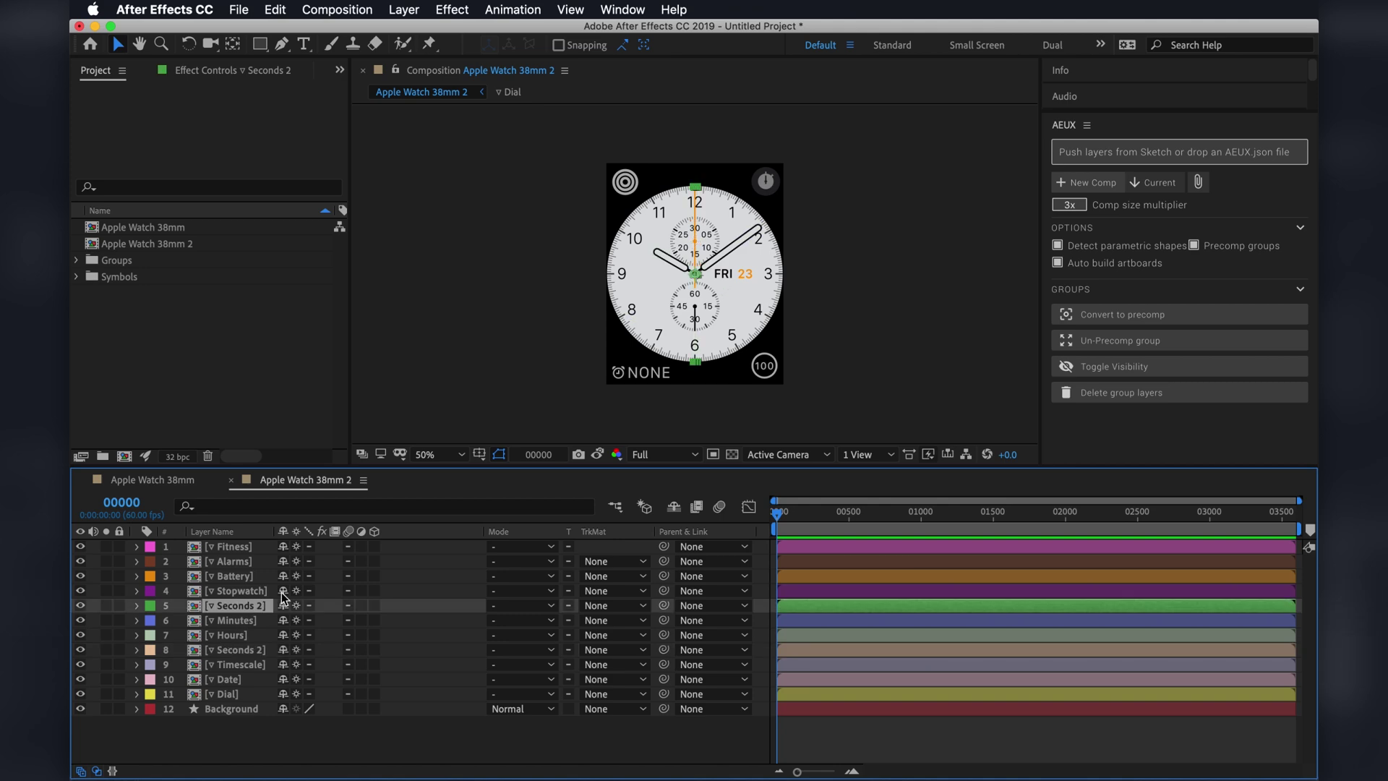
key(r)
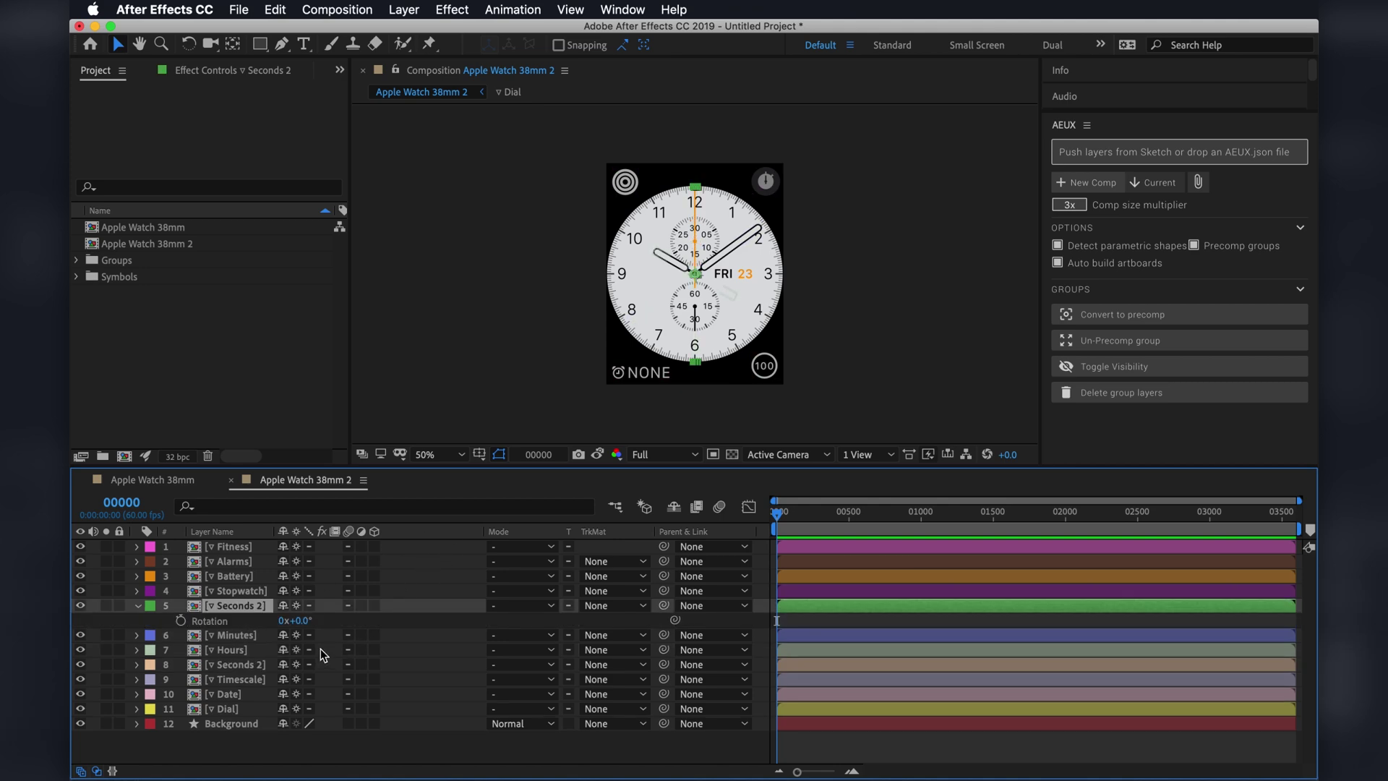
mouse_move(296, 621)
mouse_down()
mouse_move(441, 624)
mouse_move(220, 636)
mouse_move(318, 620)
mouse_up()
Rotate the Minutes hand to 15°, then view the watch face at 100%.
click(241, 637)
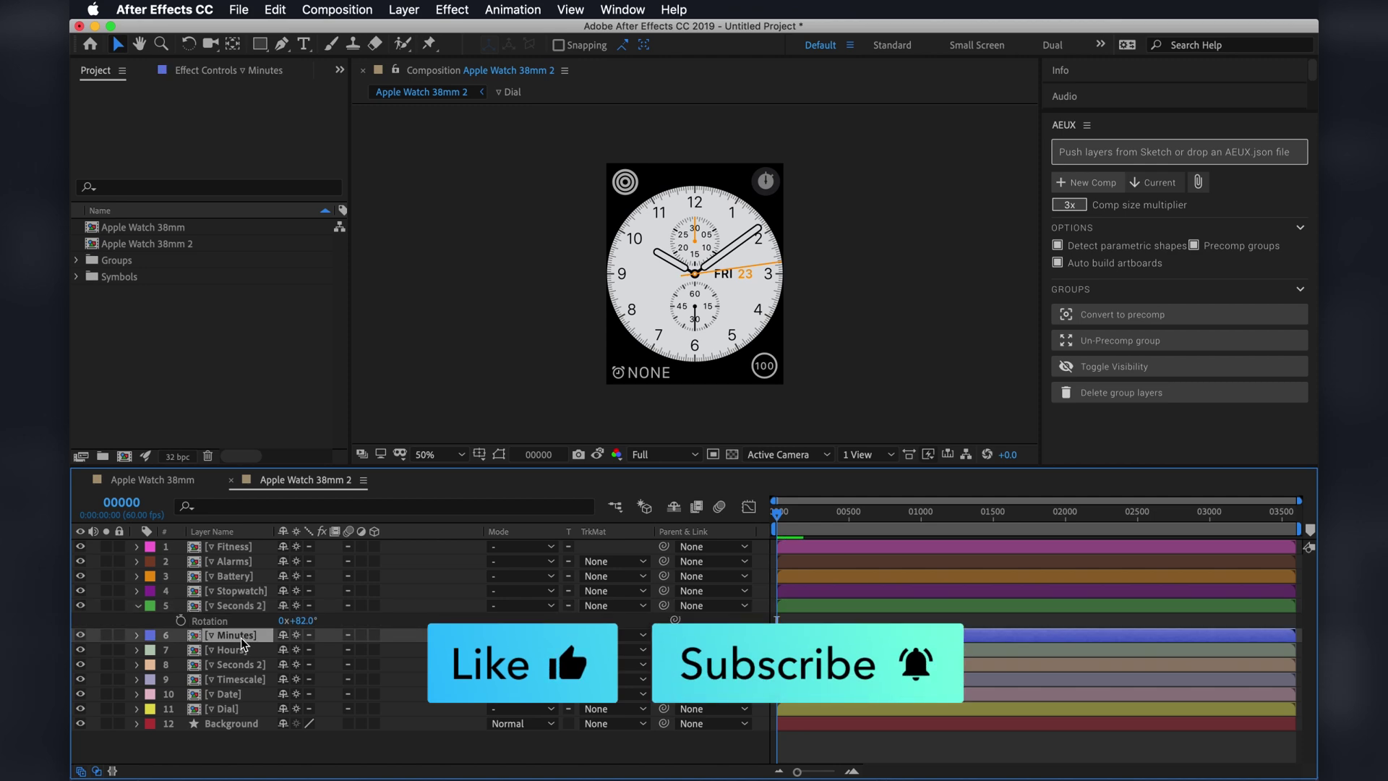
key(r)
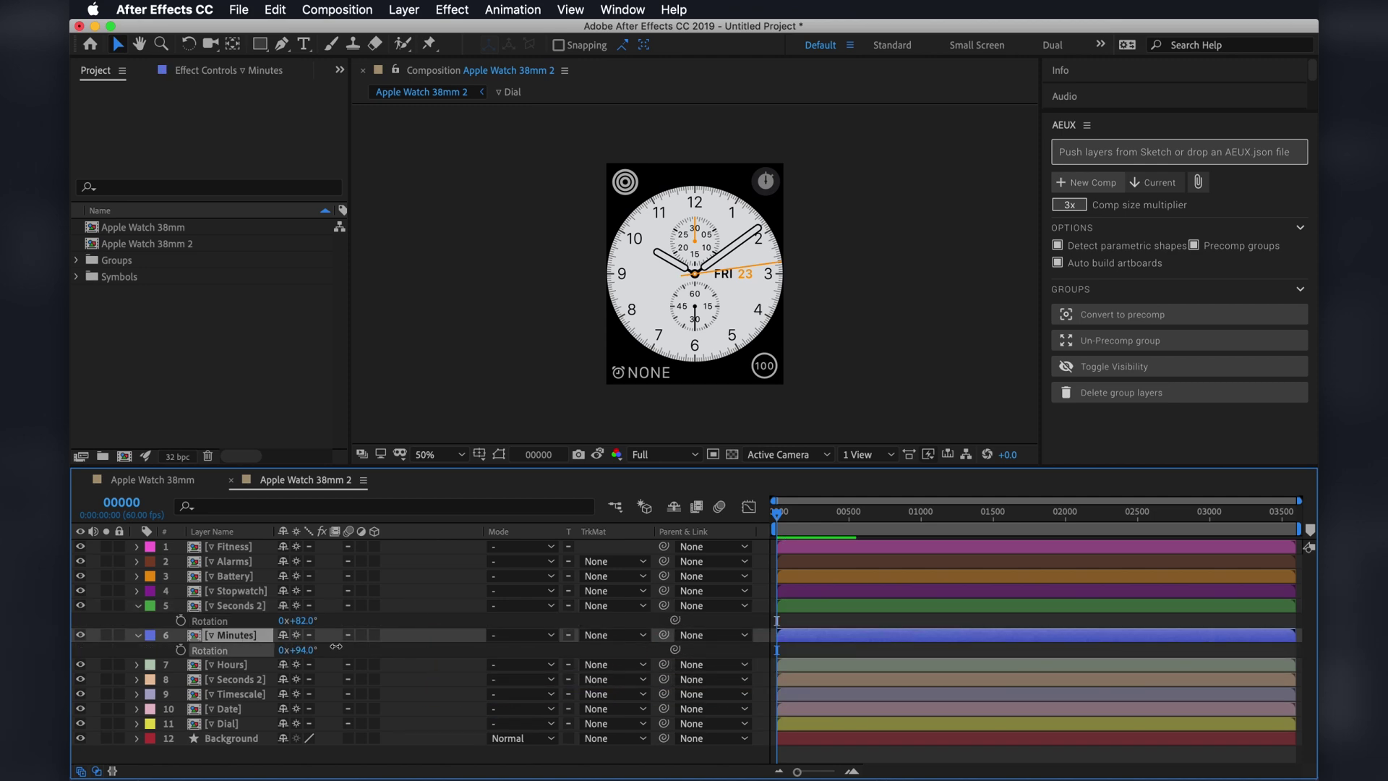
mouse_move(296, 650)
mouse_down()
mouse_move(326, 645)
mouse_move(278, 644)
mouse_up()
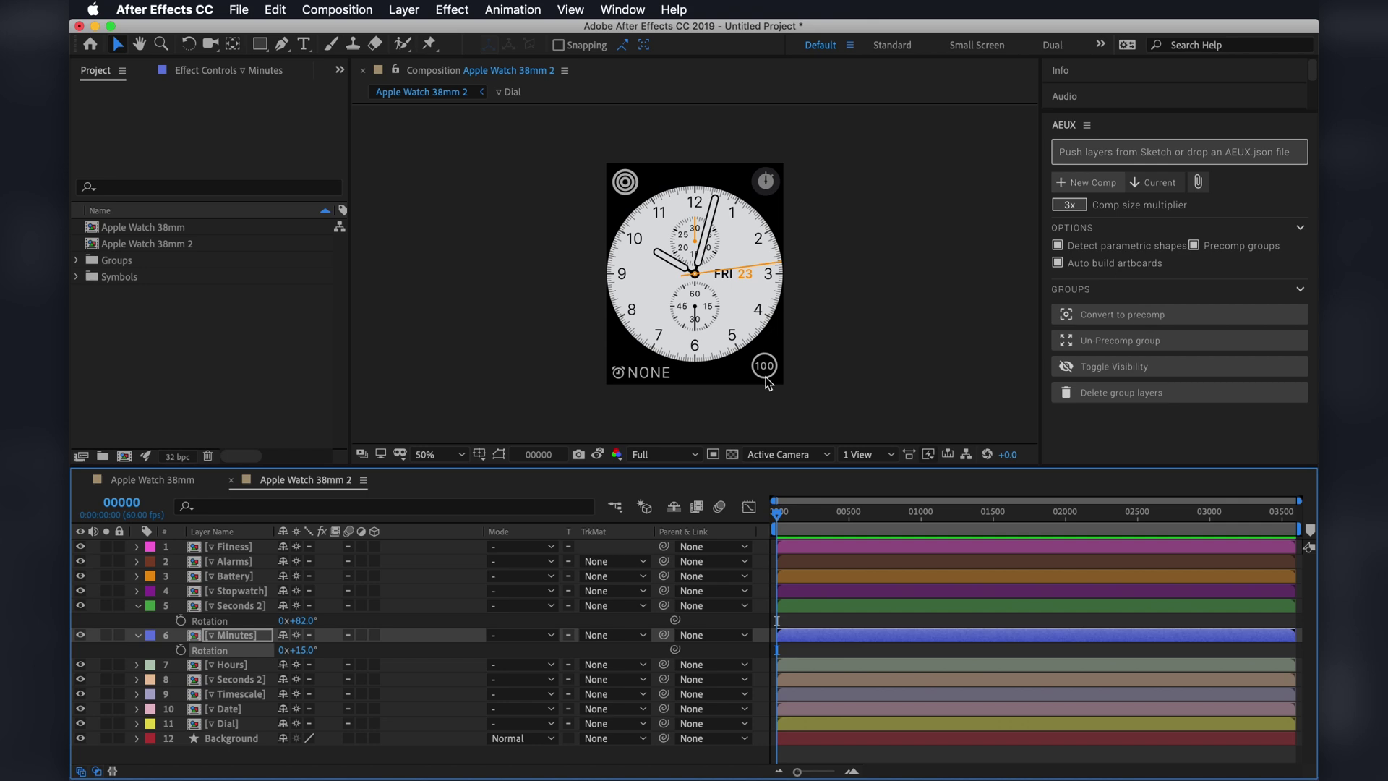
key(slash)
key(h)
drag(789, 310, 747, 268)
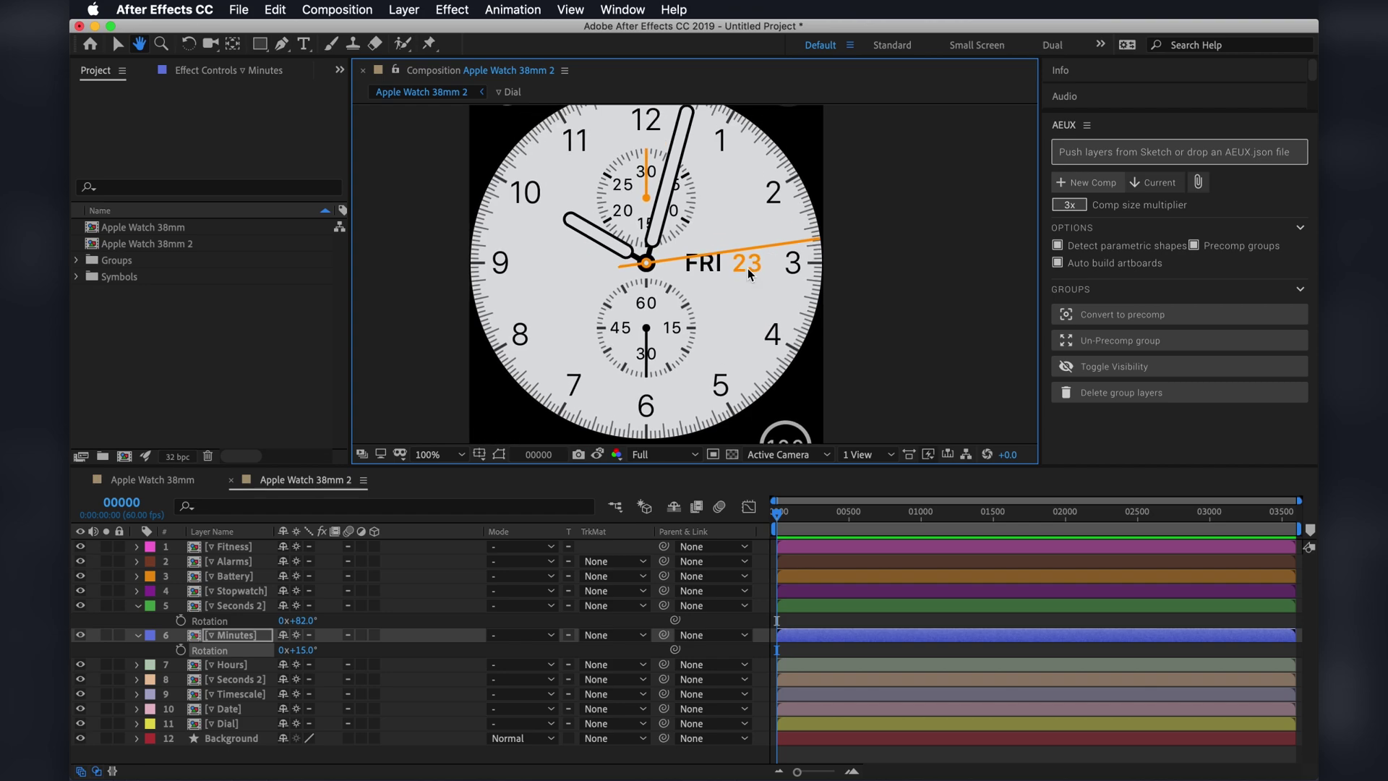
key(v)
drag(730, 469, 732, 521)
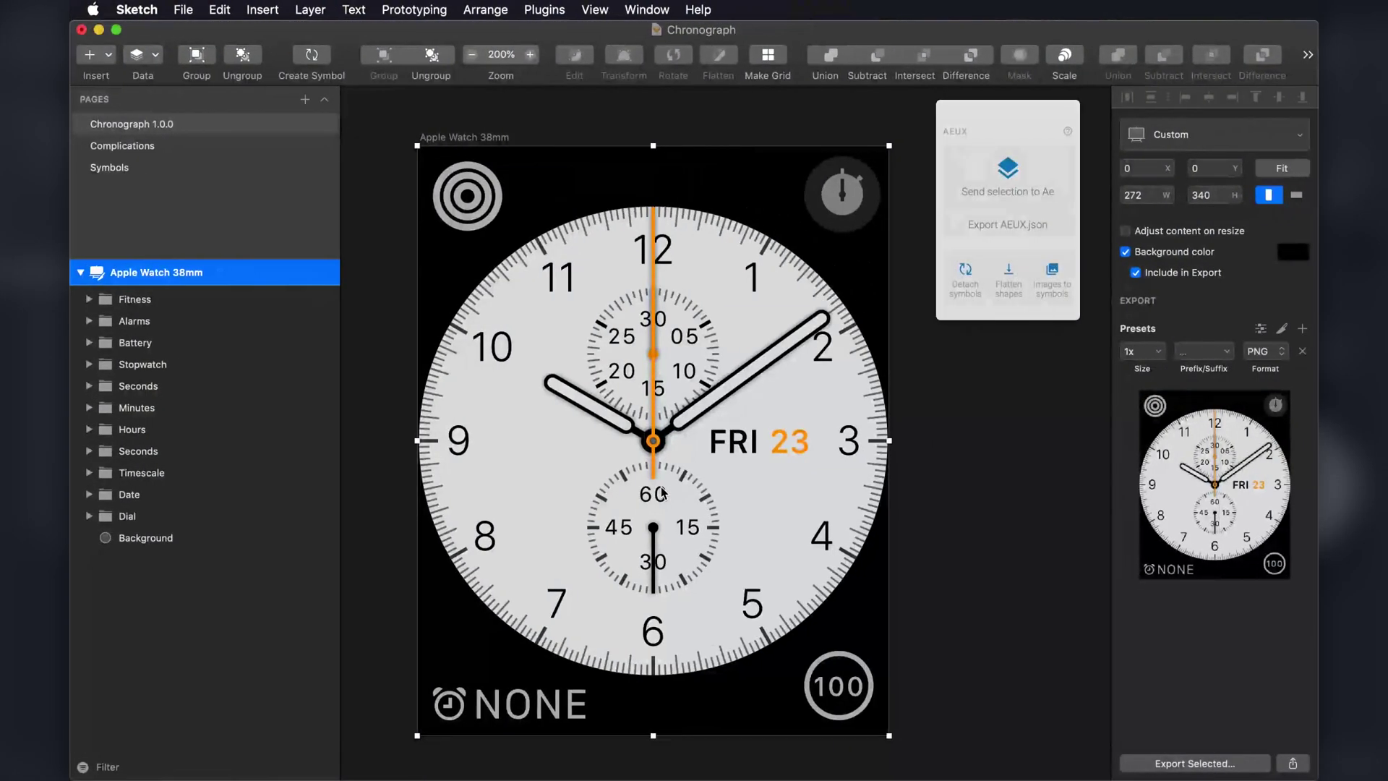
In Sketch, zoom in to inspect the minute hand's shadow, then zoom out and clear the Minutes selection.
click(1004, 477)
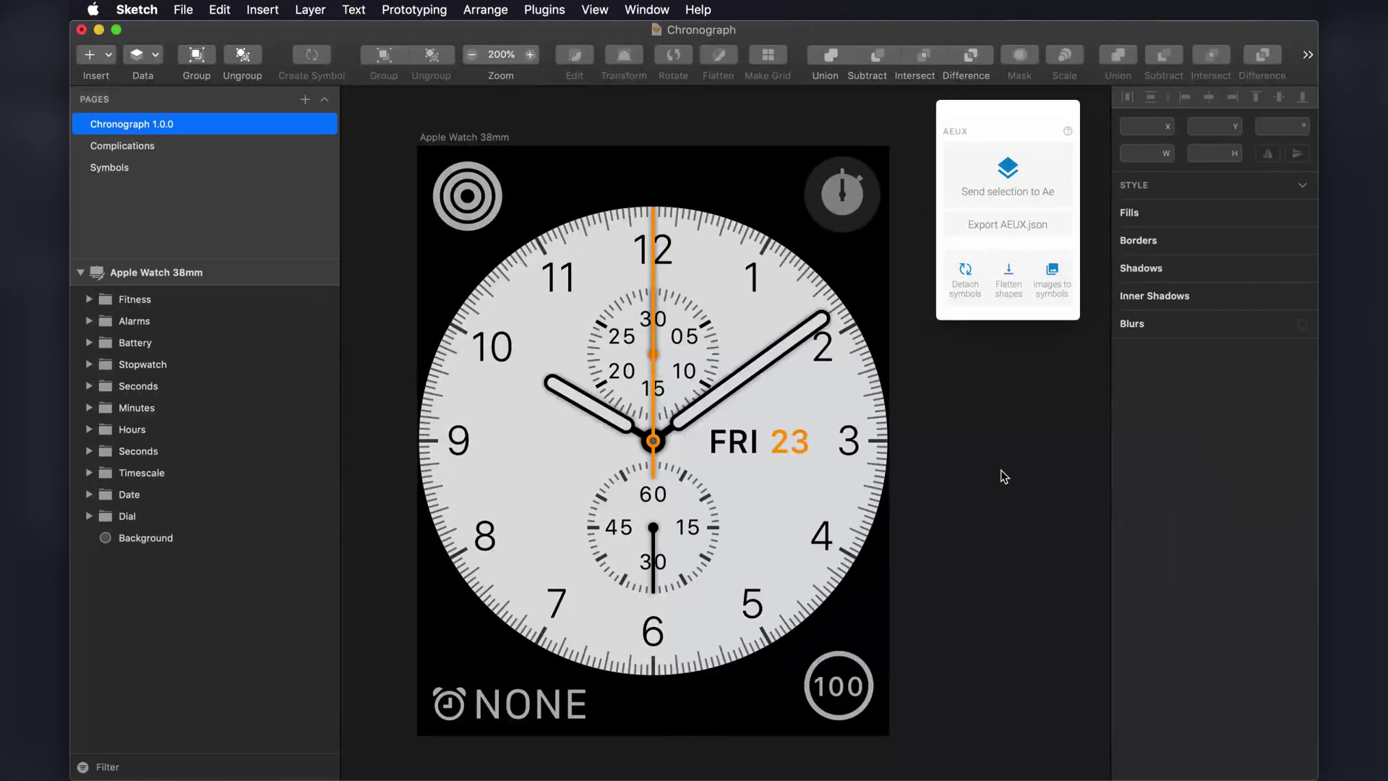
key(super+plus)
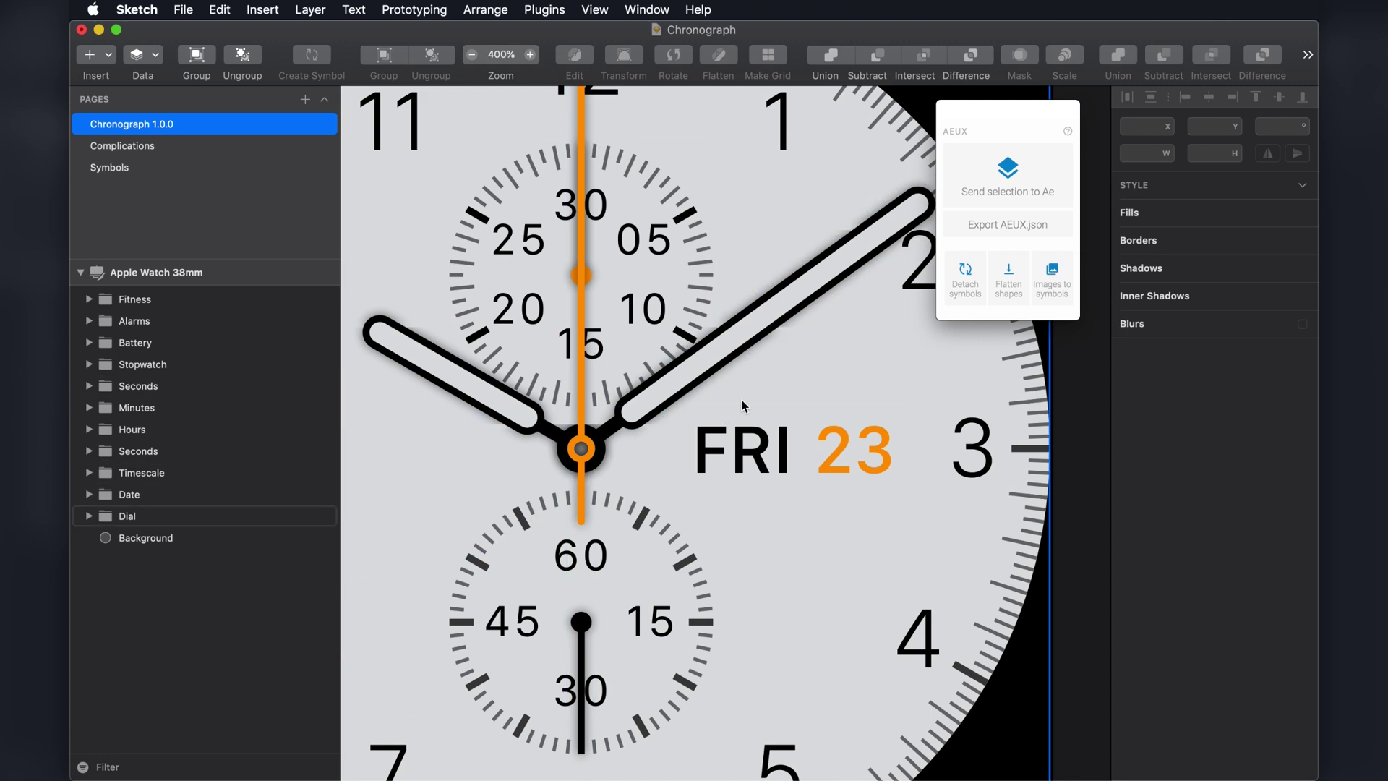
click(796, 305)
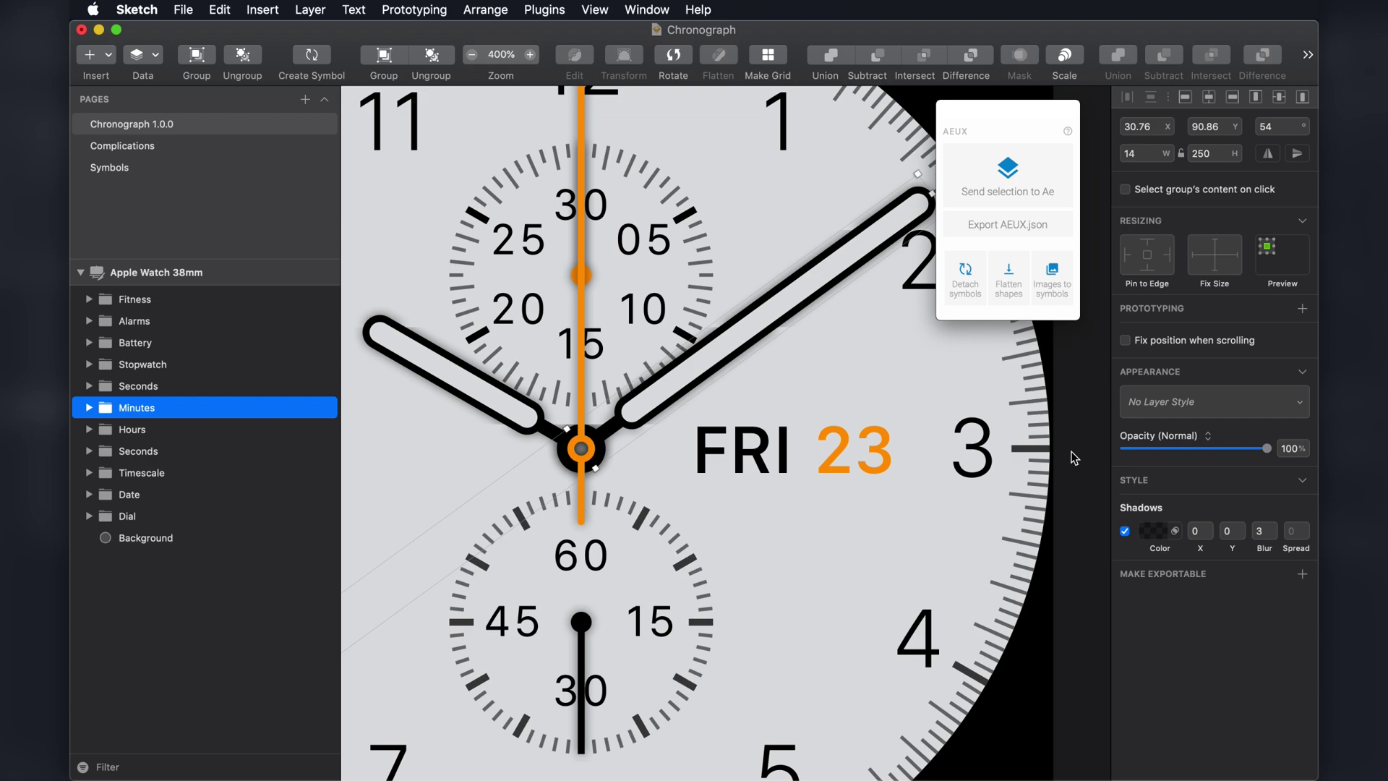
key(super+minus)
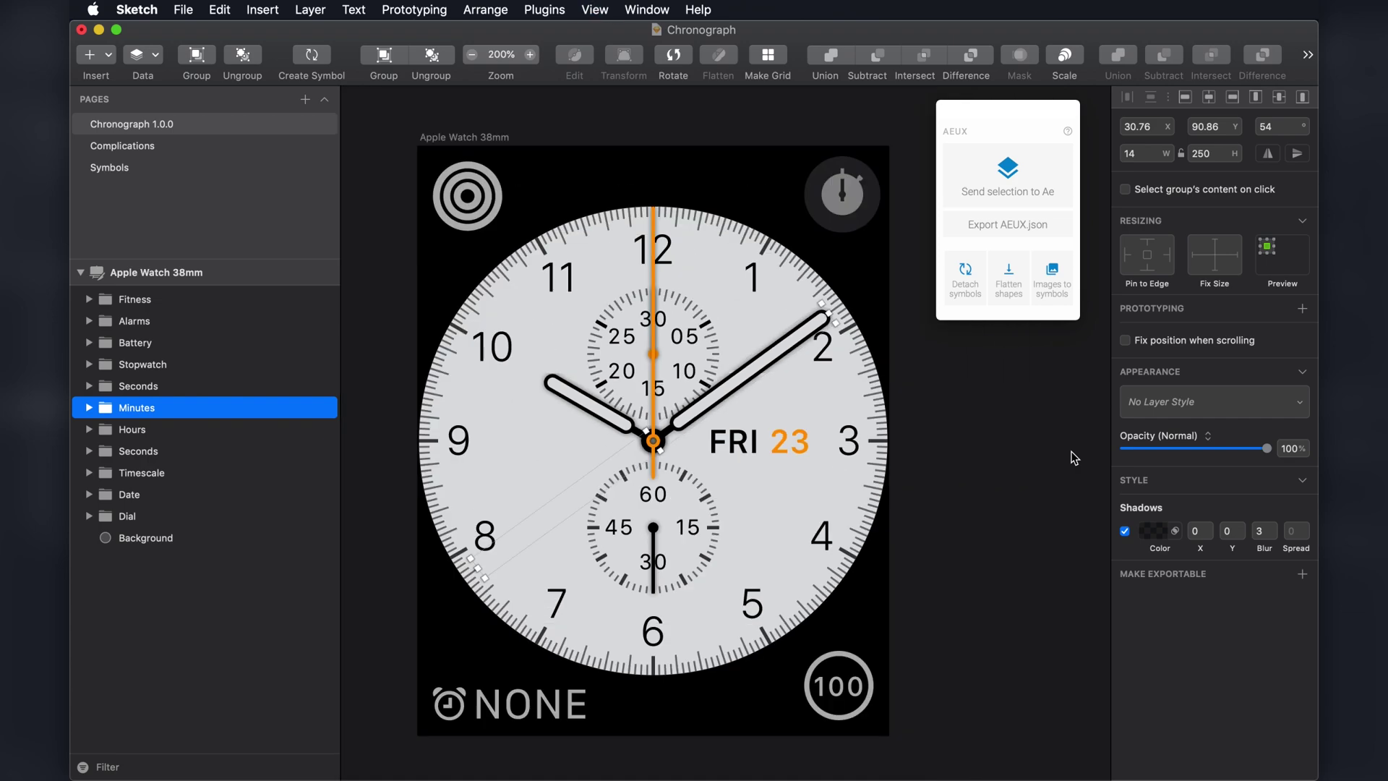
click(1014, 449)
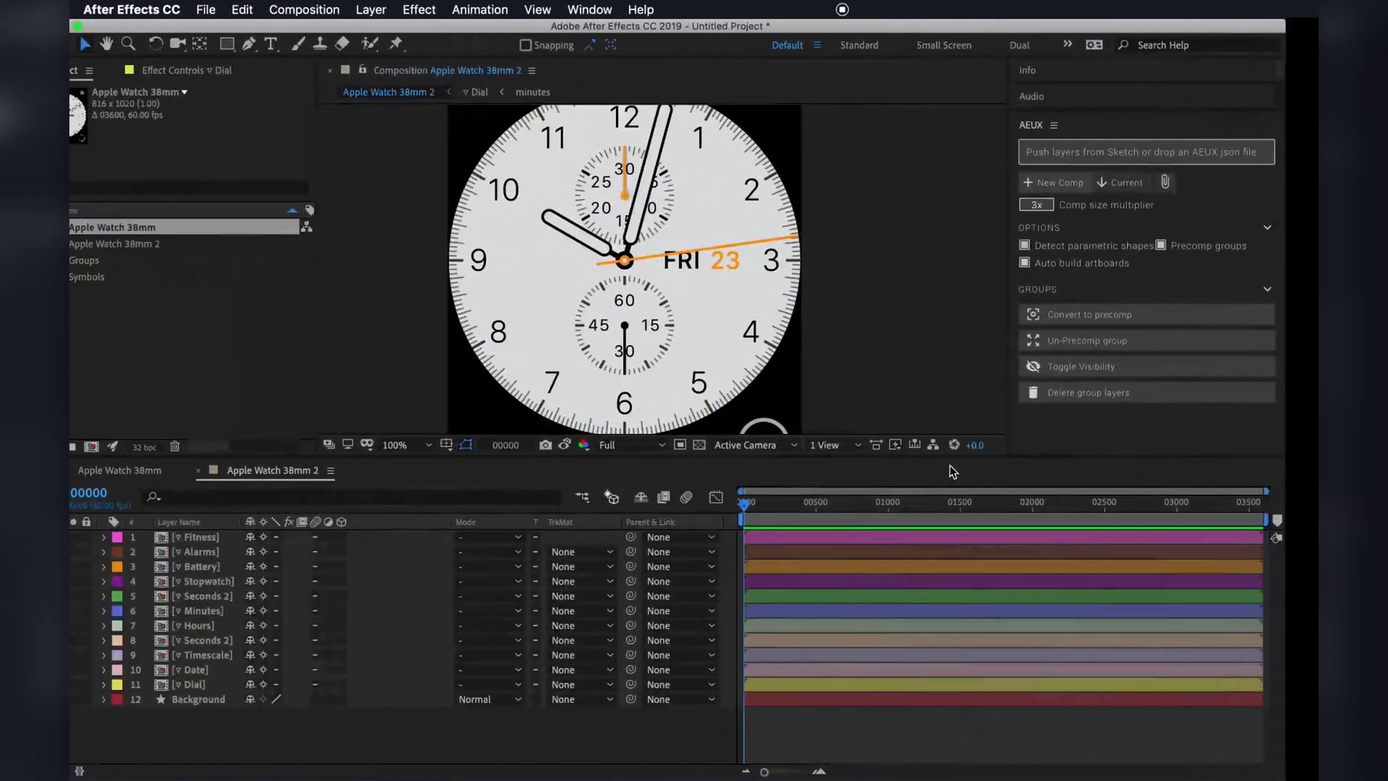
Add a Drop Shadow layer style to the Seconds 2 hand layer.
click(249, 600)
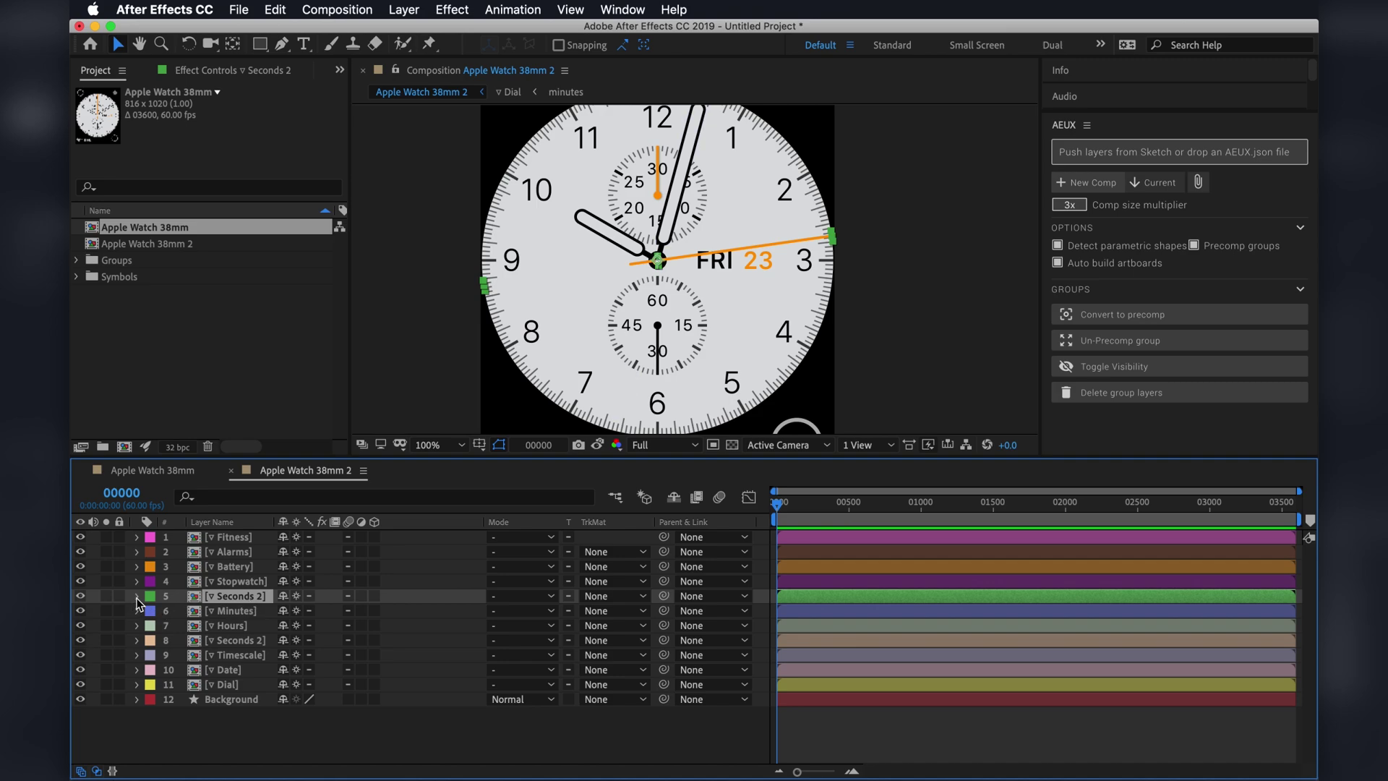
right_click(215, 600)
mouse_move(362, 547)
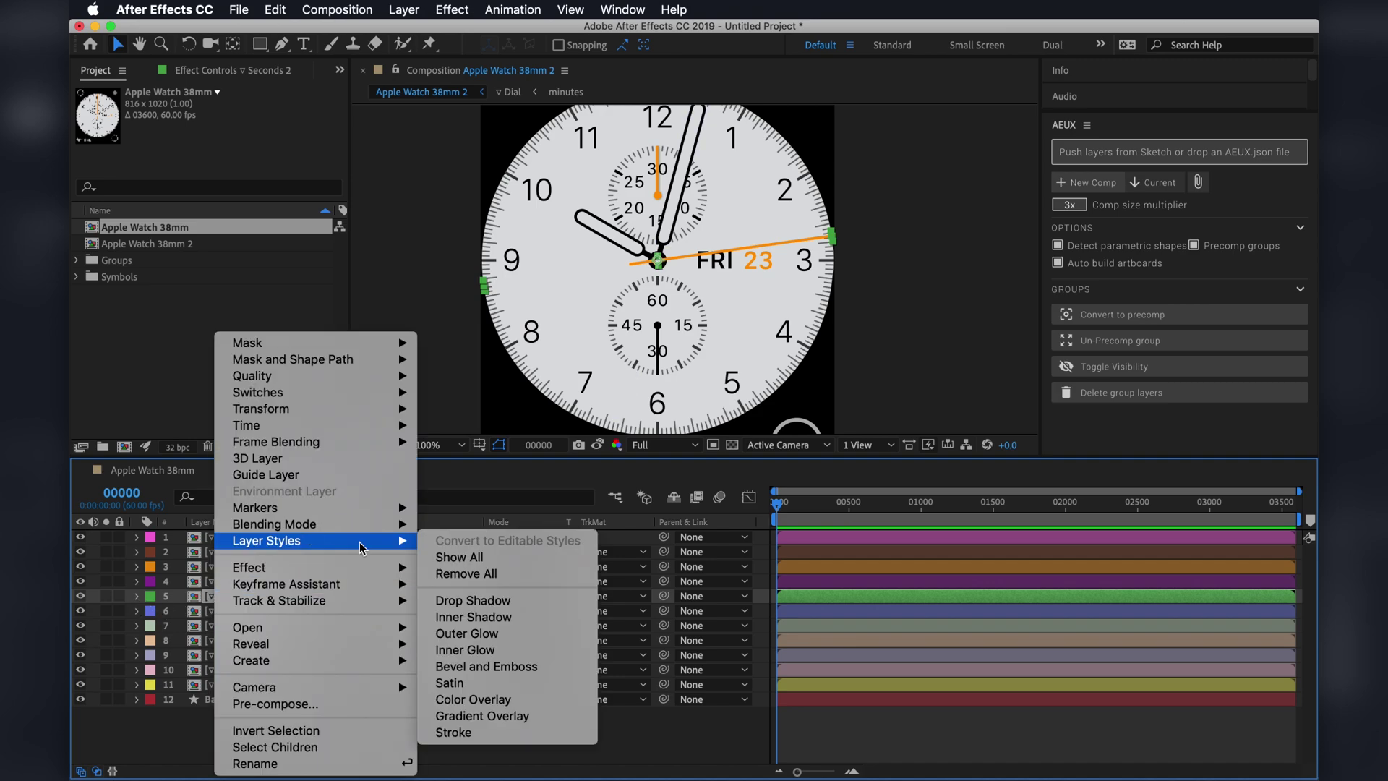
click(486, 602)
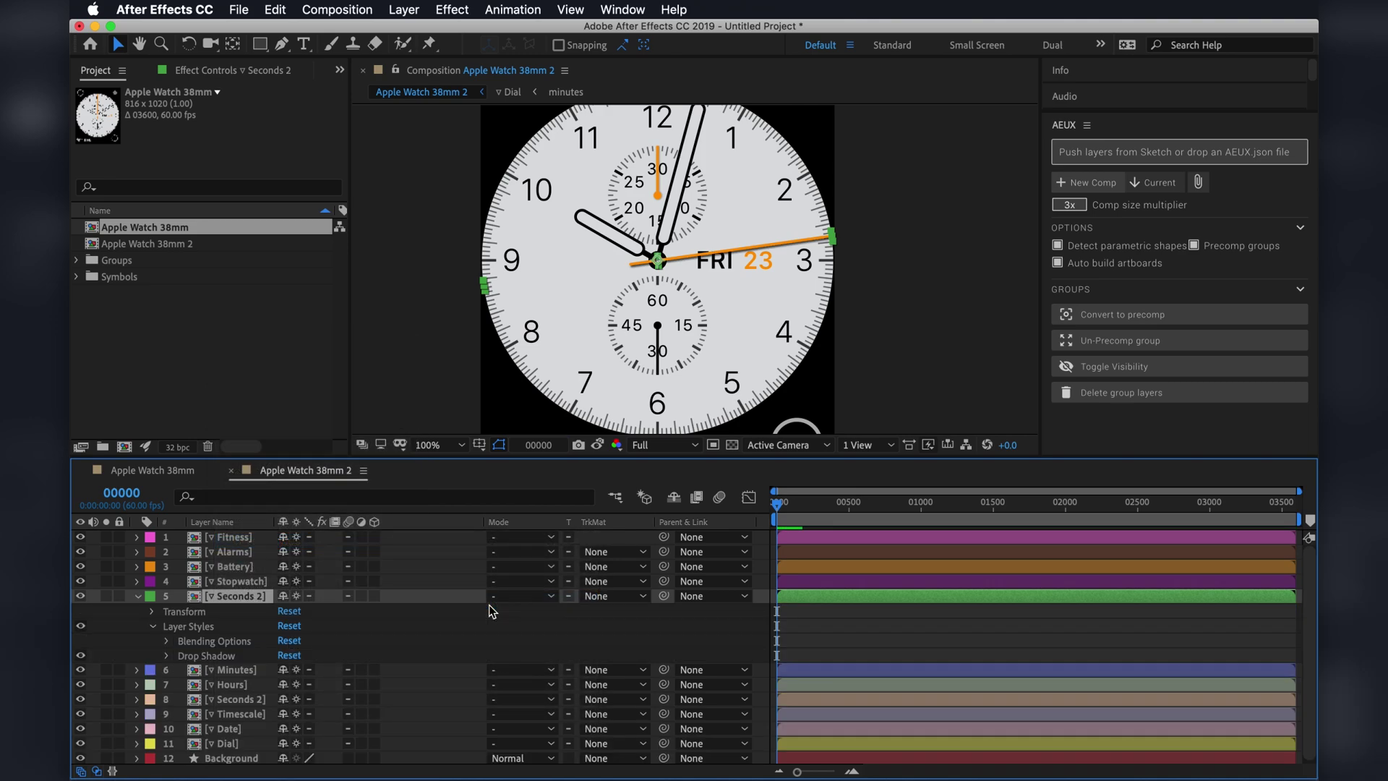
key(period)
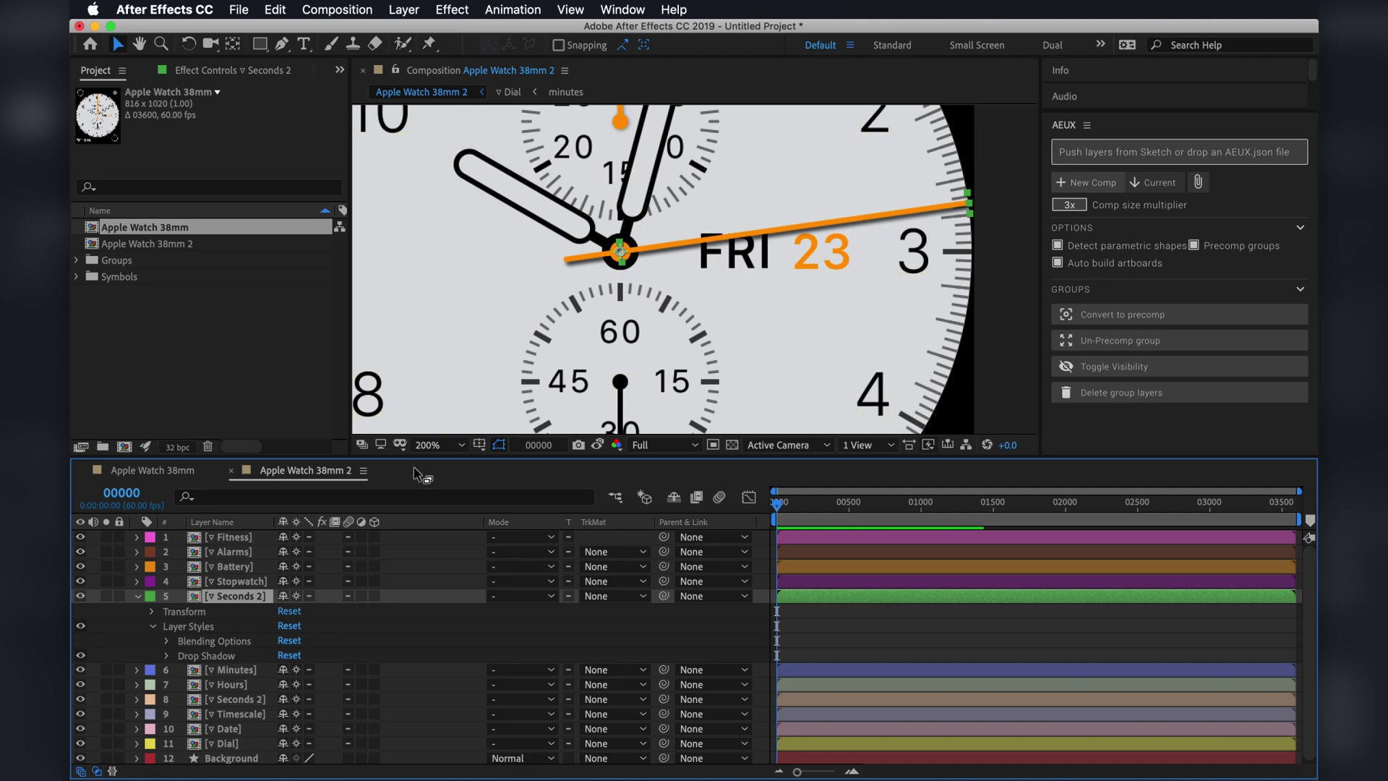
Set the drop shadow's opacity to 40% and distance to 1, then collapse the layer styles.
click(167, 656)
scroll(201, 633, down, 3)
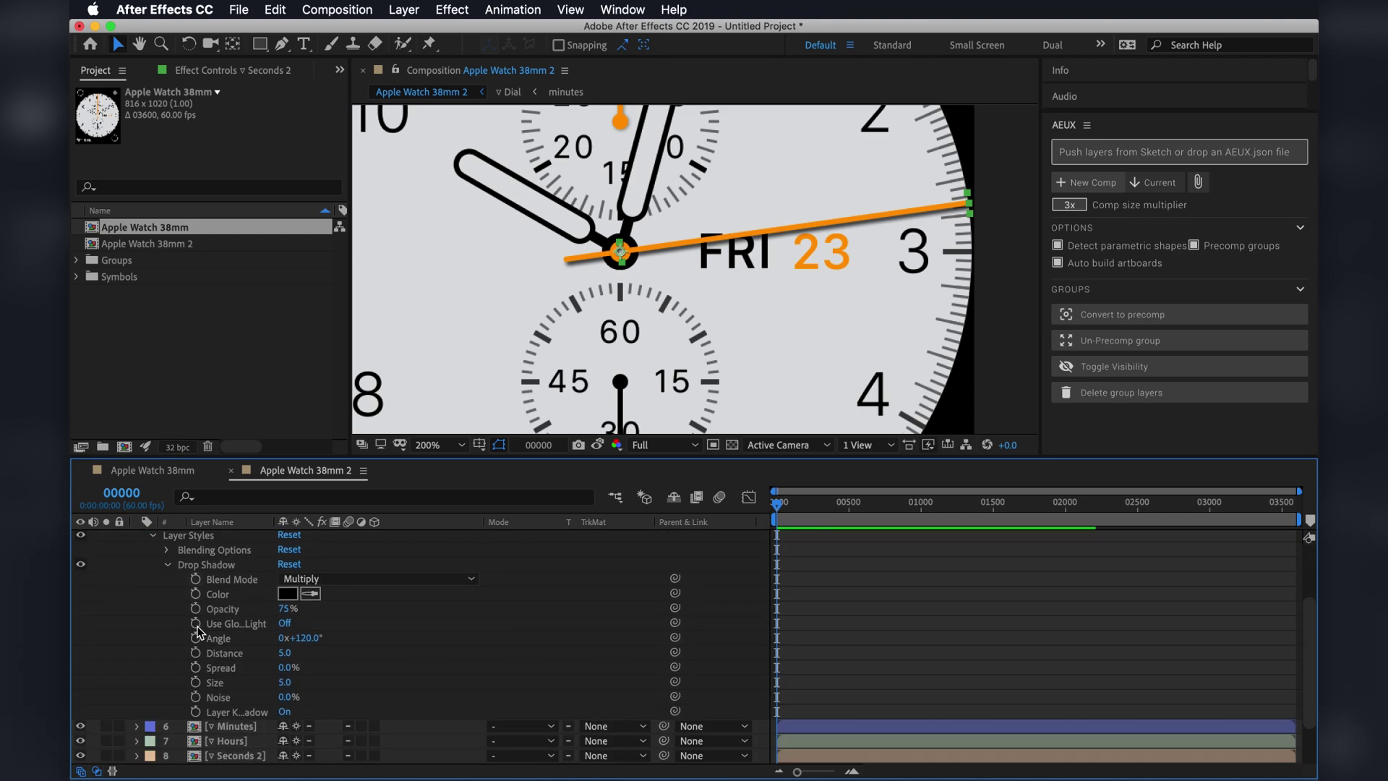
click(286, 608)
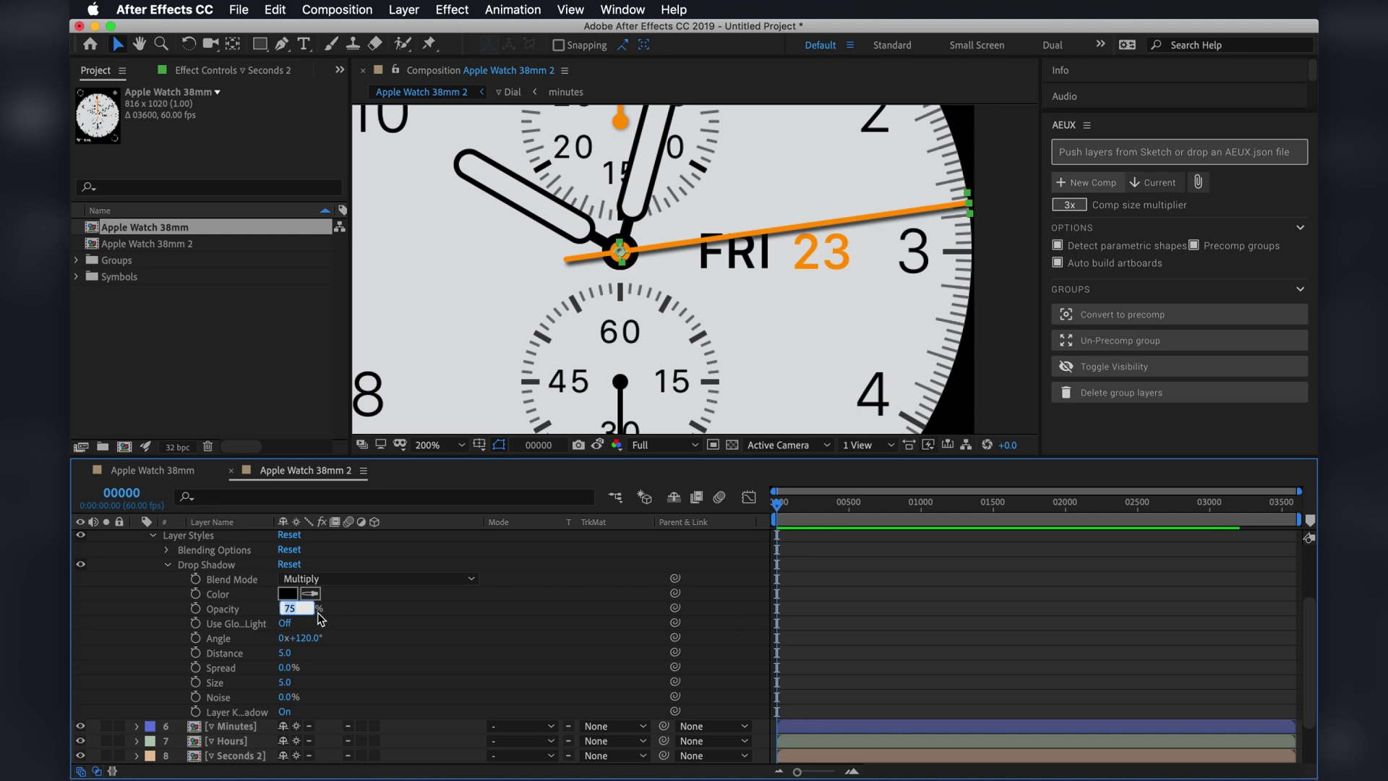
text(40)
key(Return)
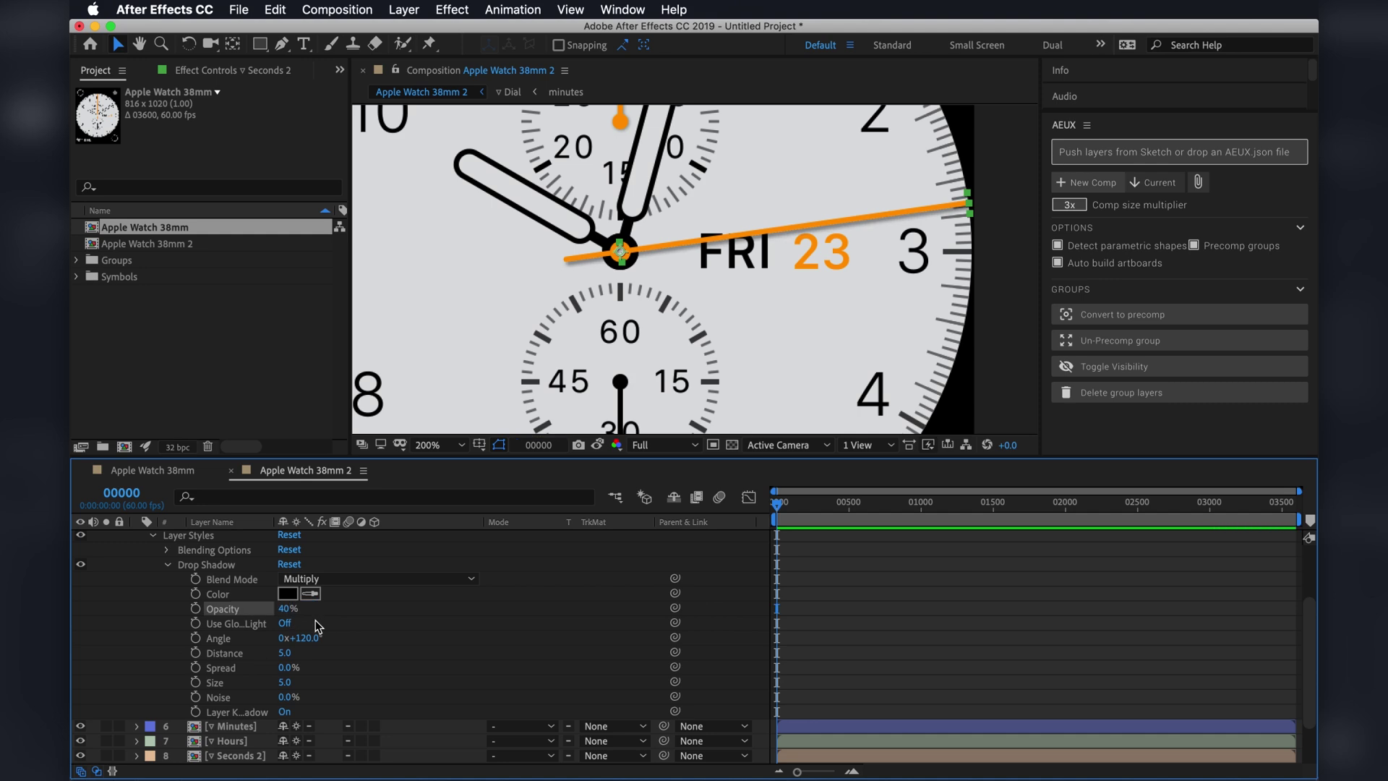
click(285, 654)
text(1)
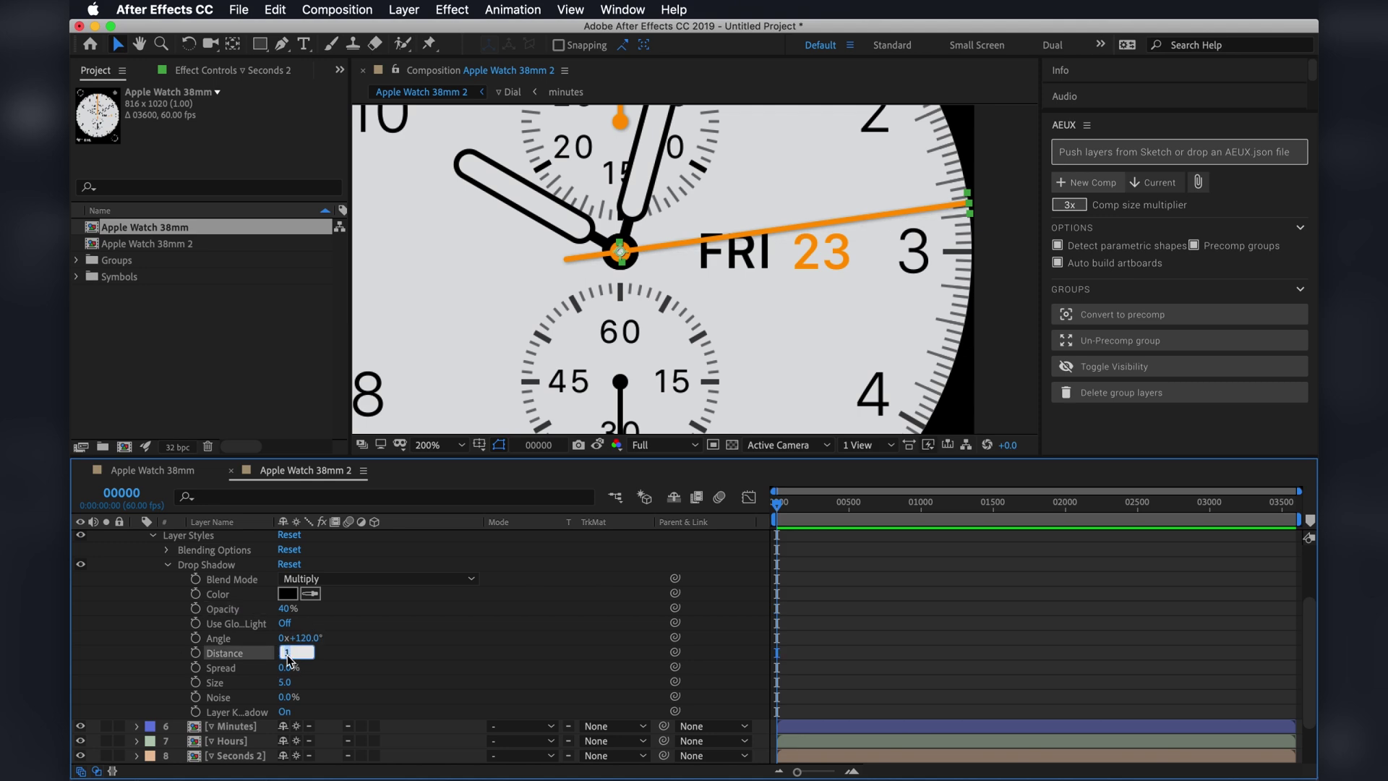
key(Return)
click(386, 675)
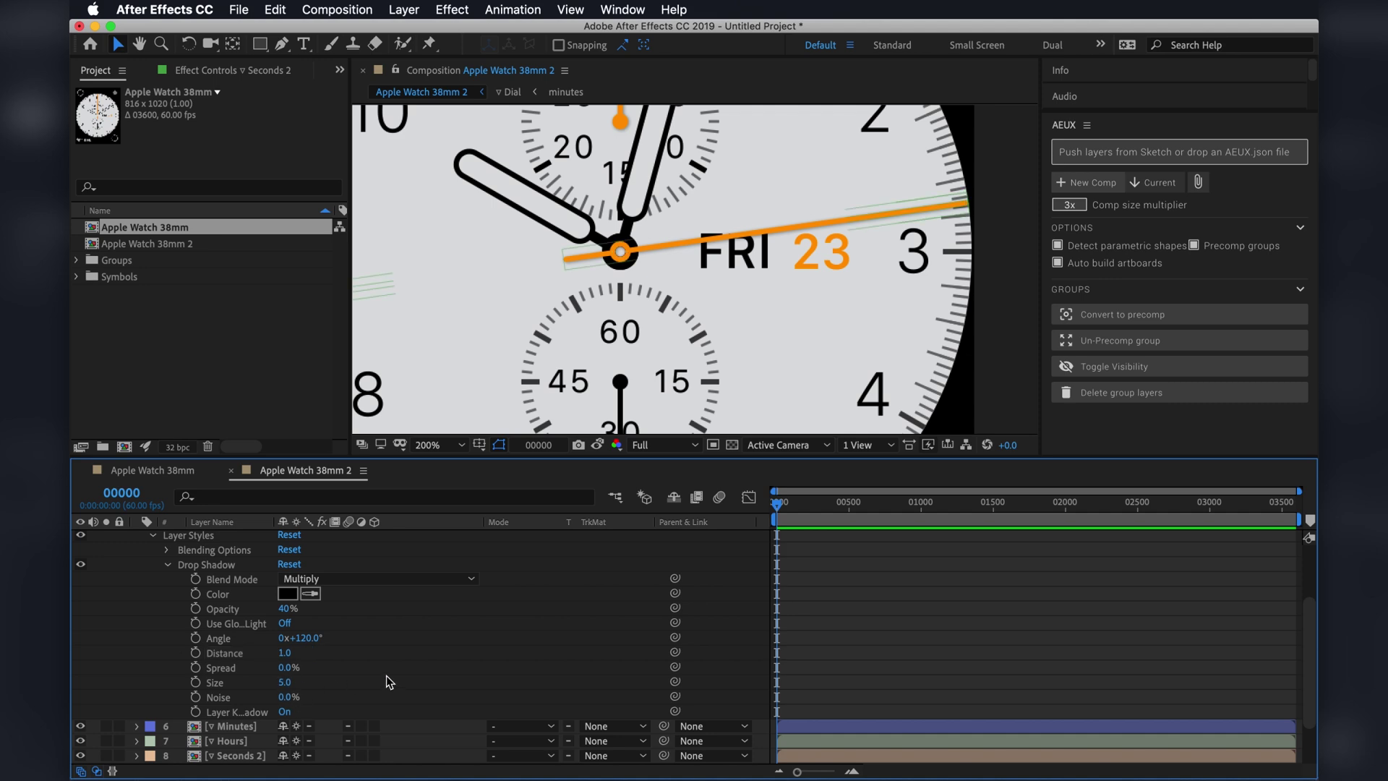
click(225, 570)
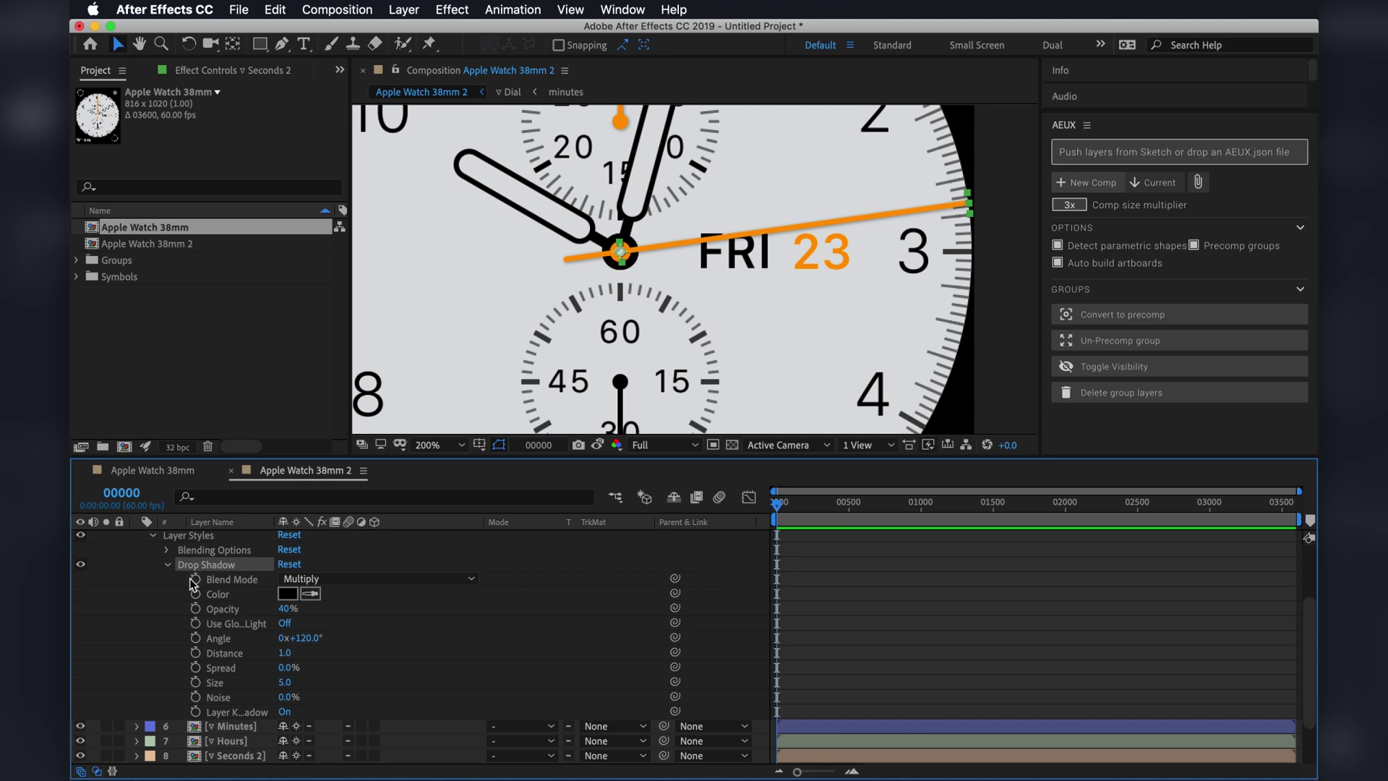
click(153, 536)
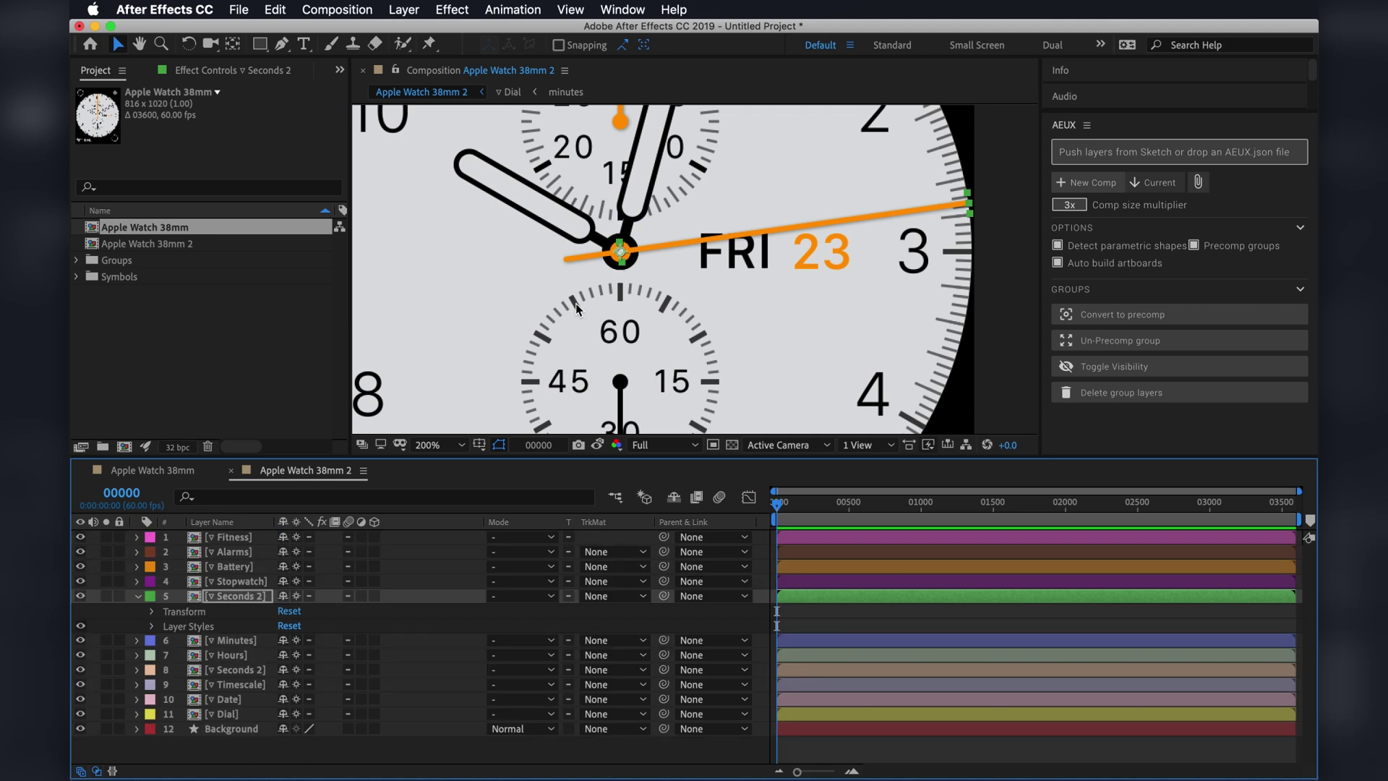
Paste the Seconds 2 drop shadow onto the Minutes and Hours hand layers.
key(comma)
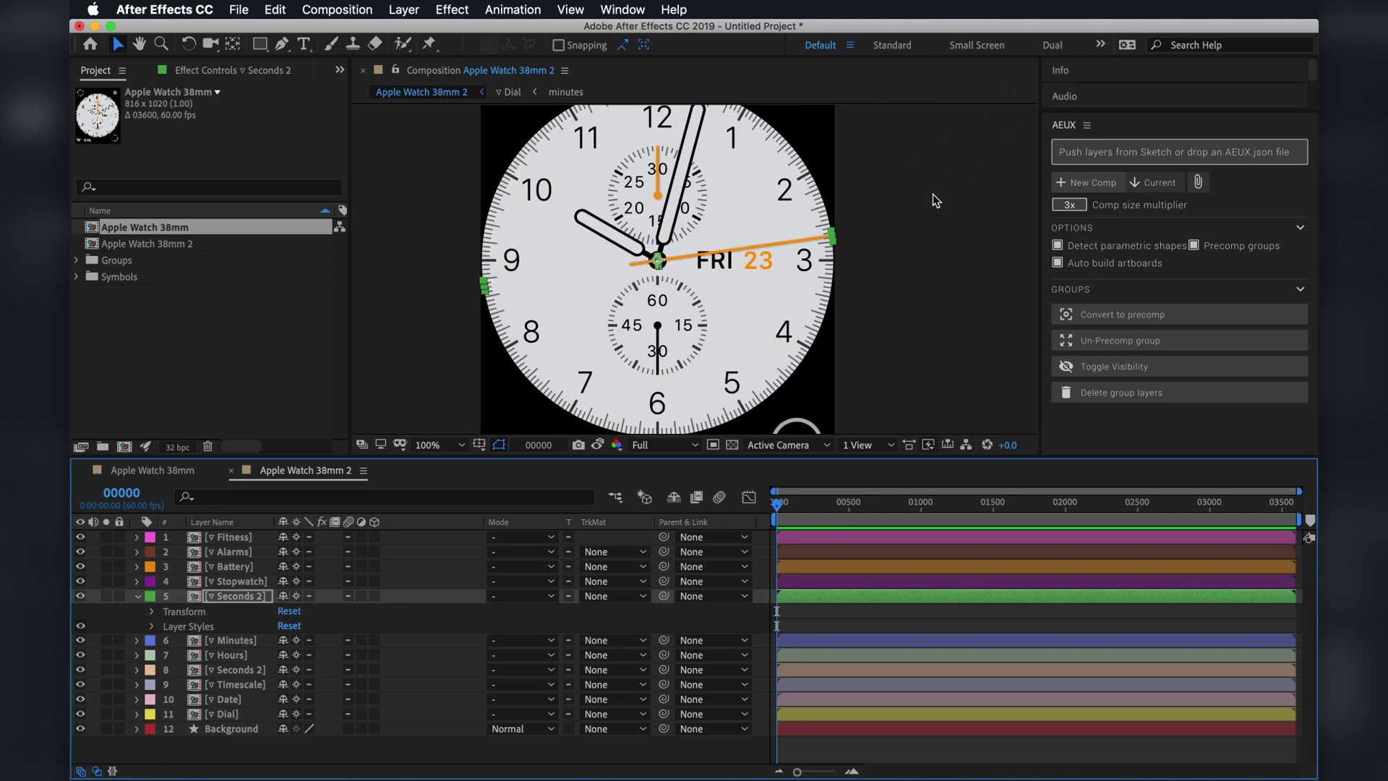
click(933, 193)
click(696, 157)
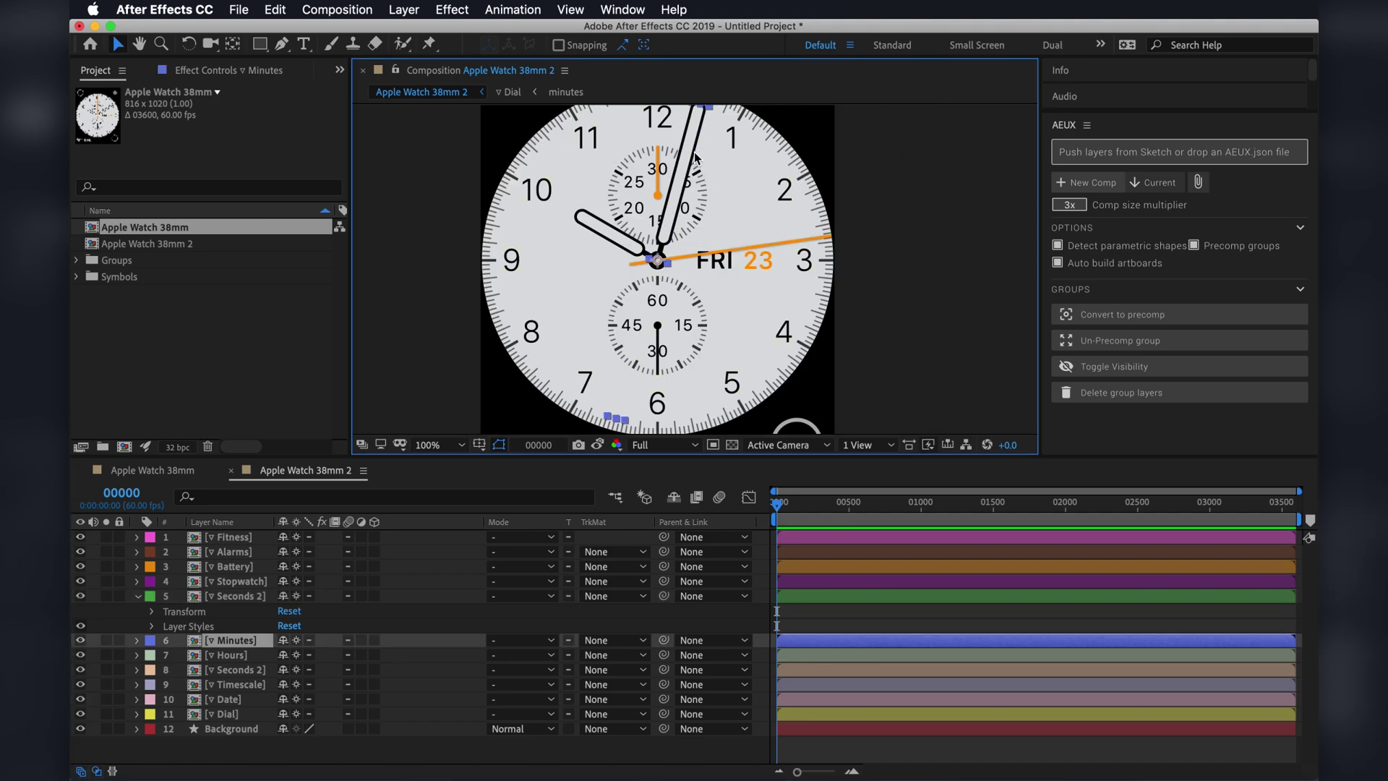
shift+click(607, 232)
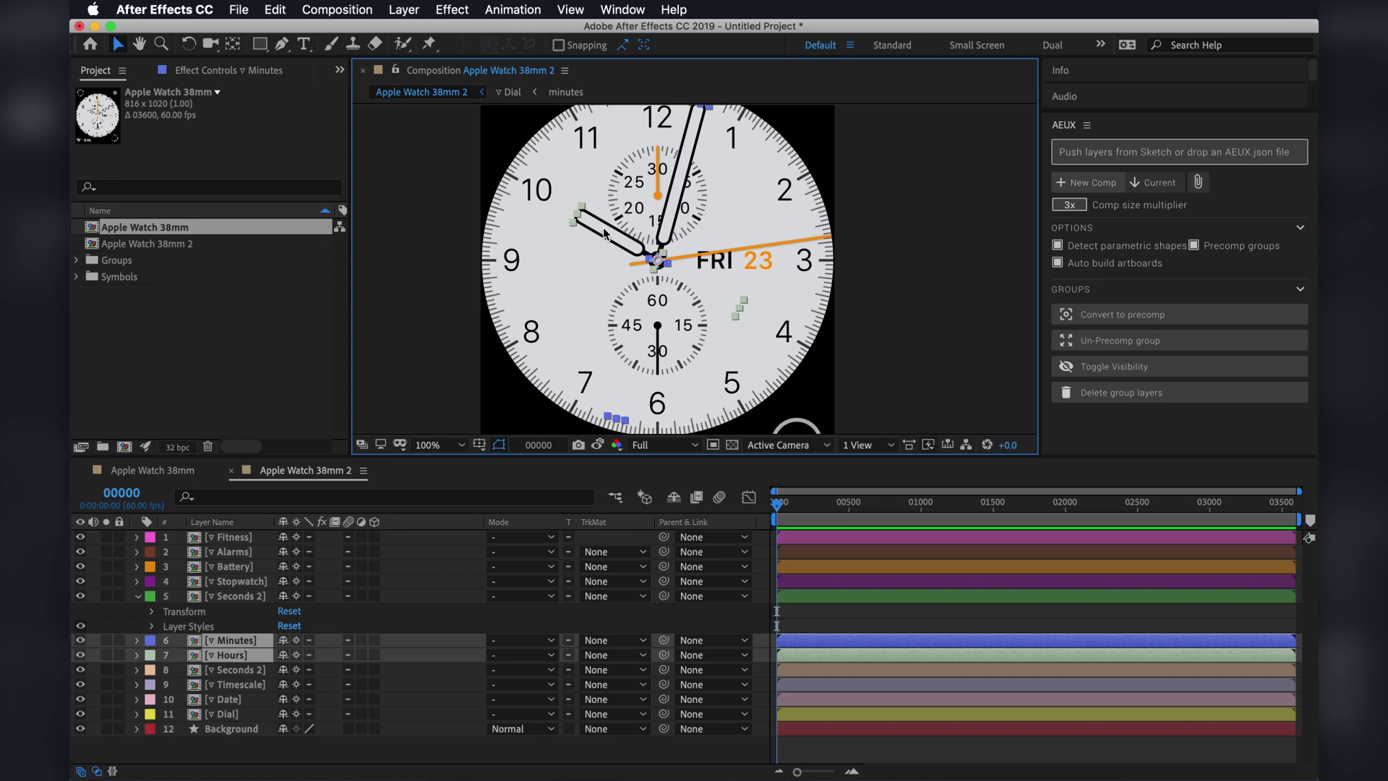
shift+click(656, 159)
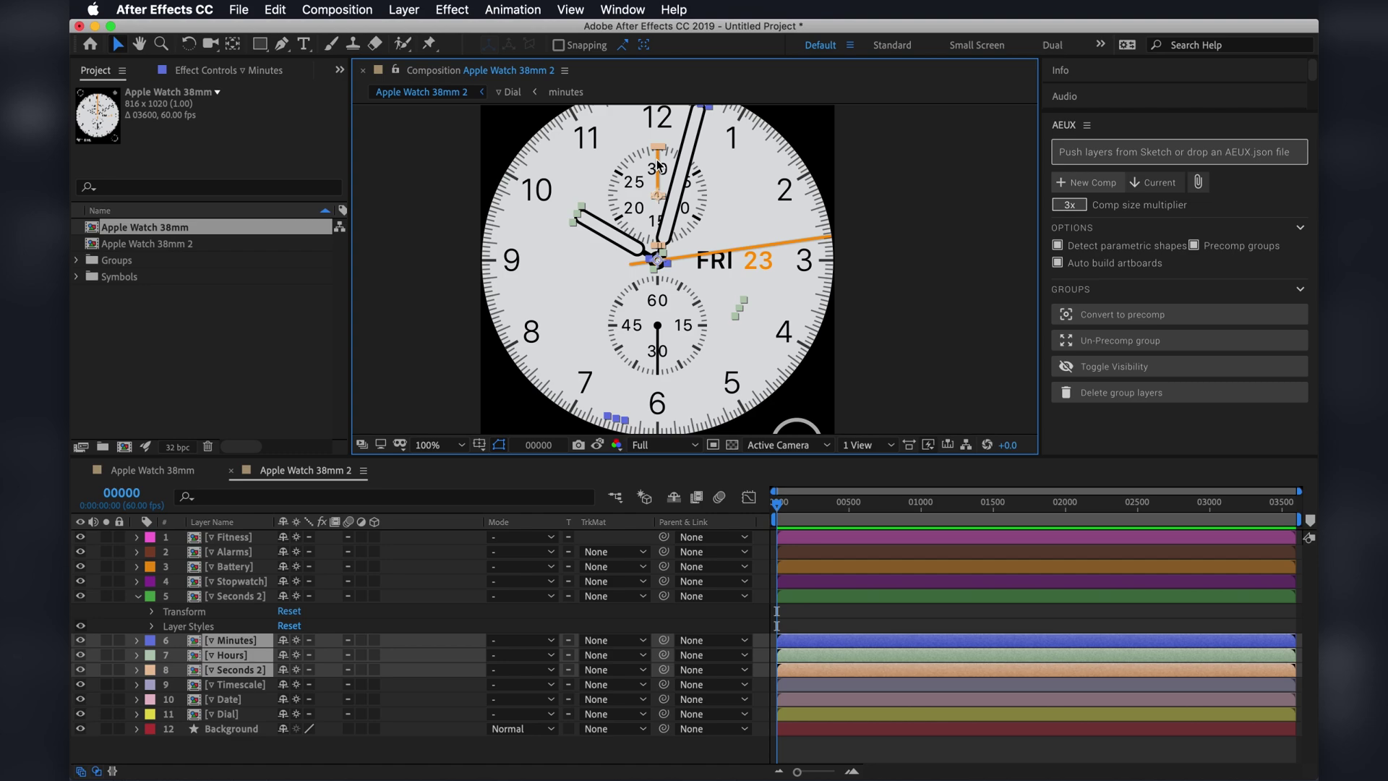
key(u)
key(u)
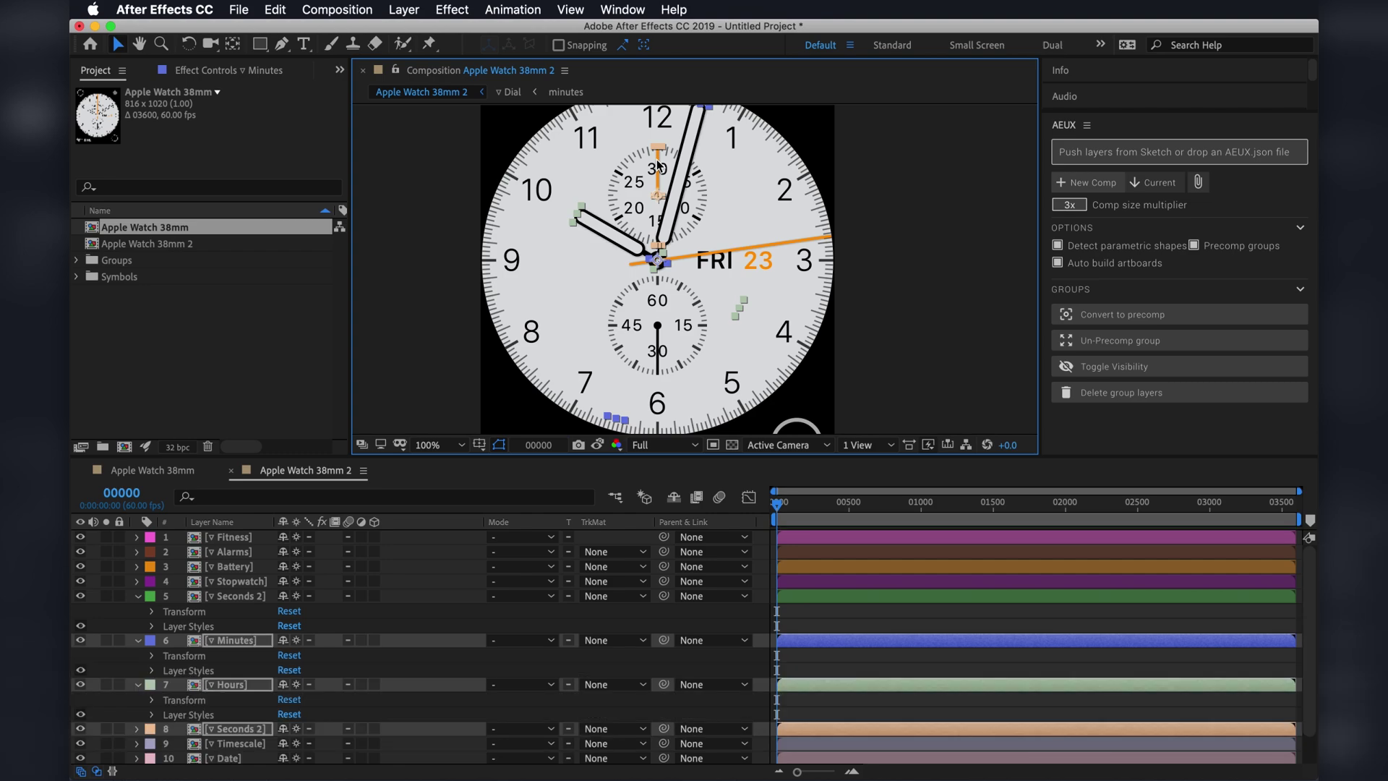
click(873, 204)
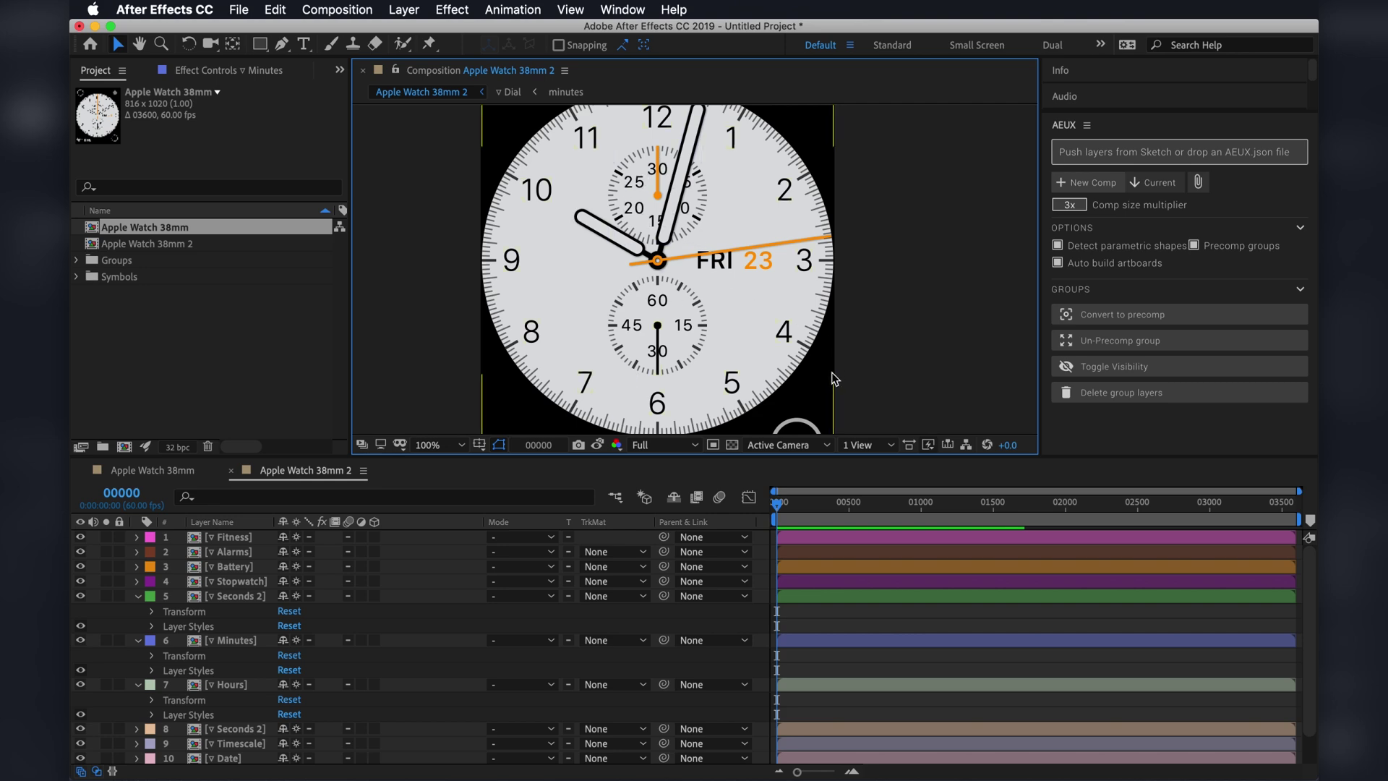
click(663, 358)
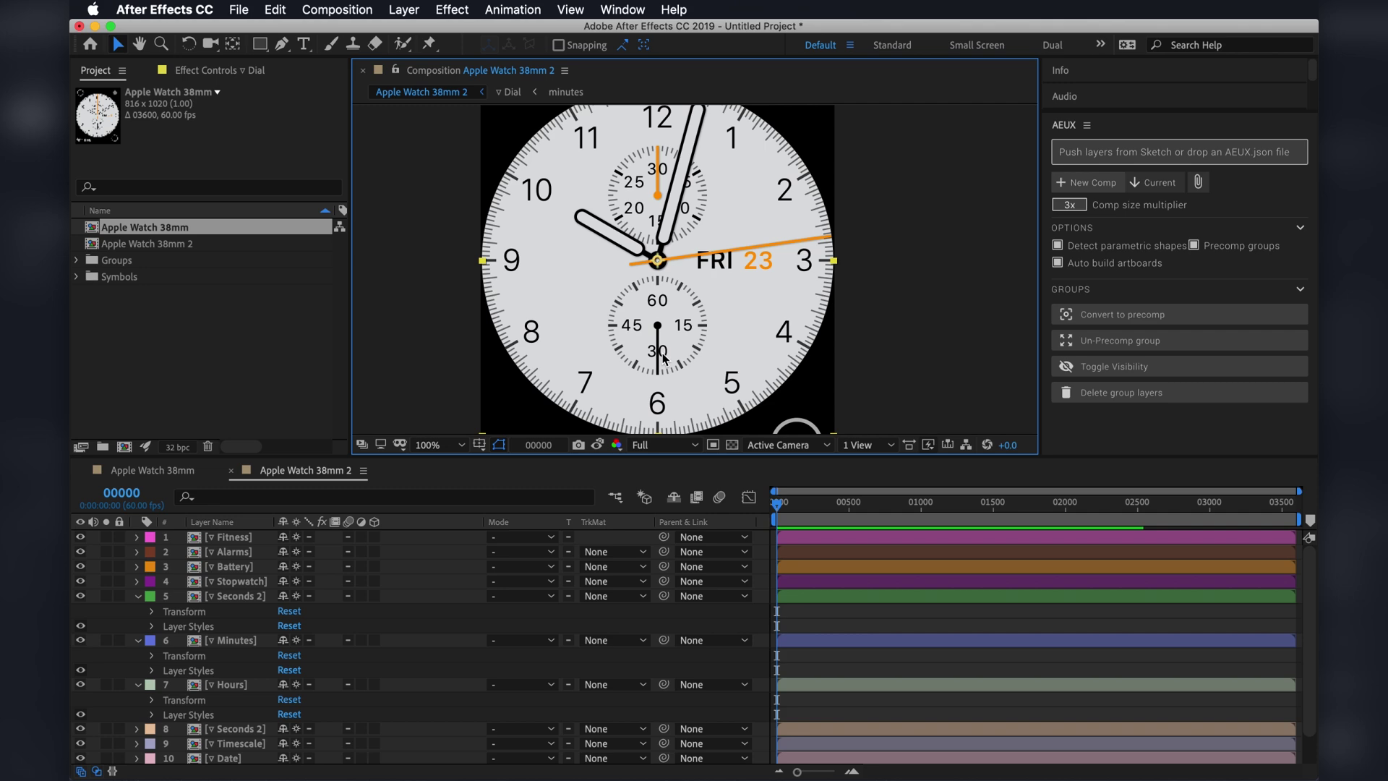
scroll(286, 626, down, 1)
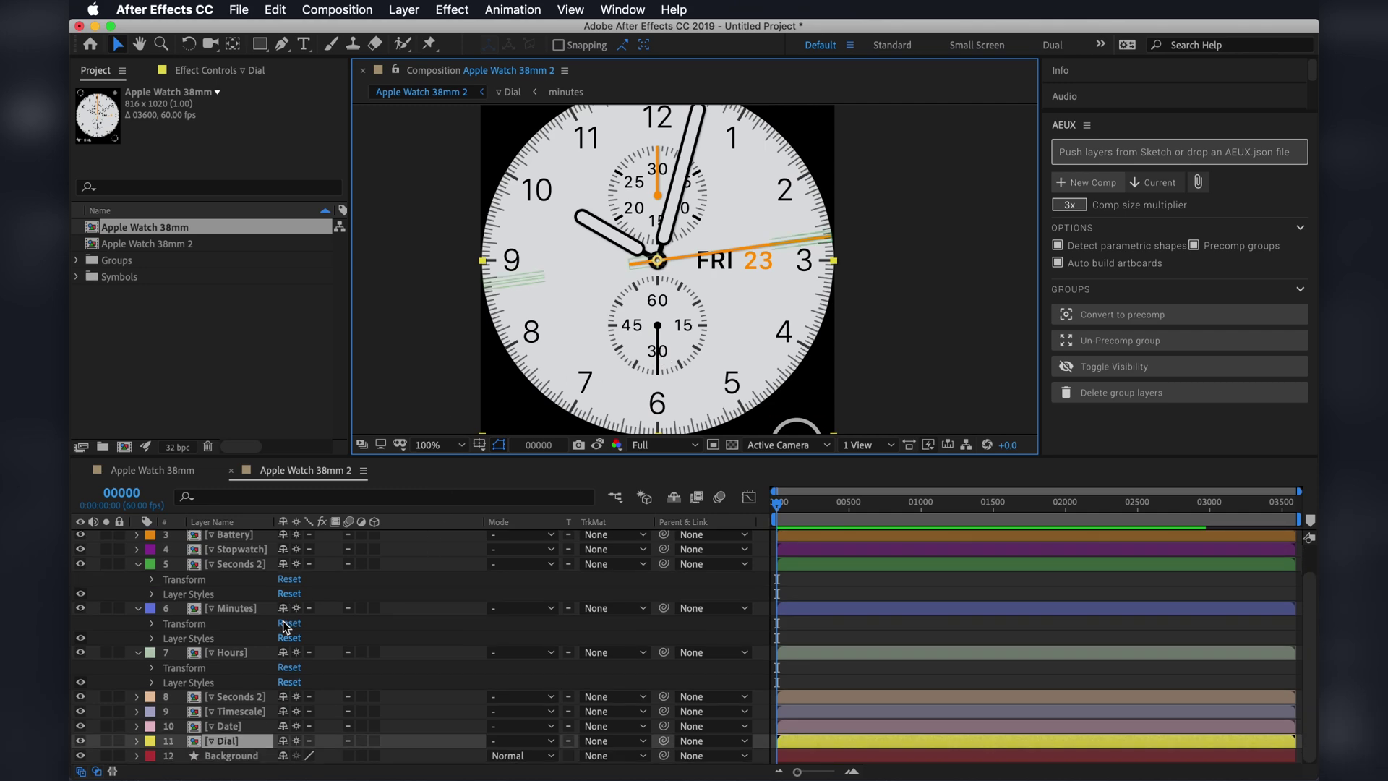
Paste the drop shadow onto the Seconds hand inside the Dial precomp, then return to Apple Watch 38mm 2.
double_click(224, 741)
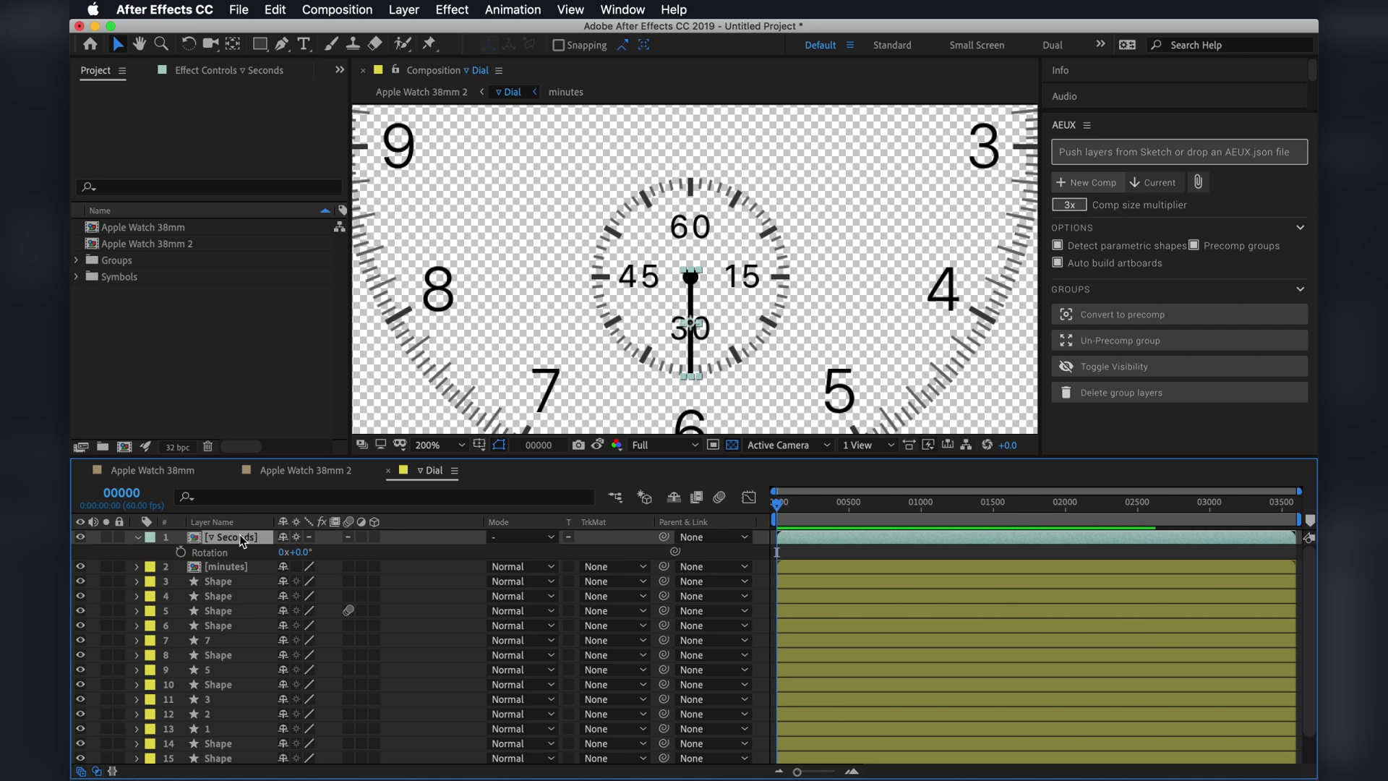
key(super+v)
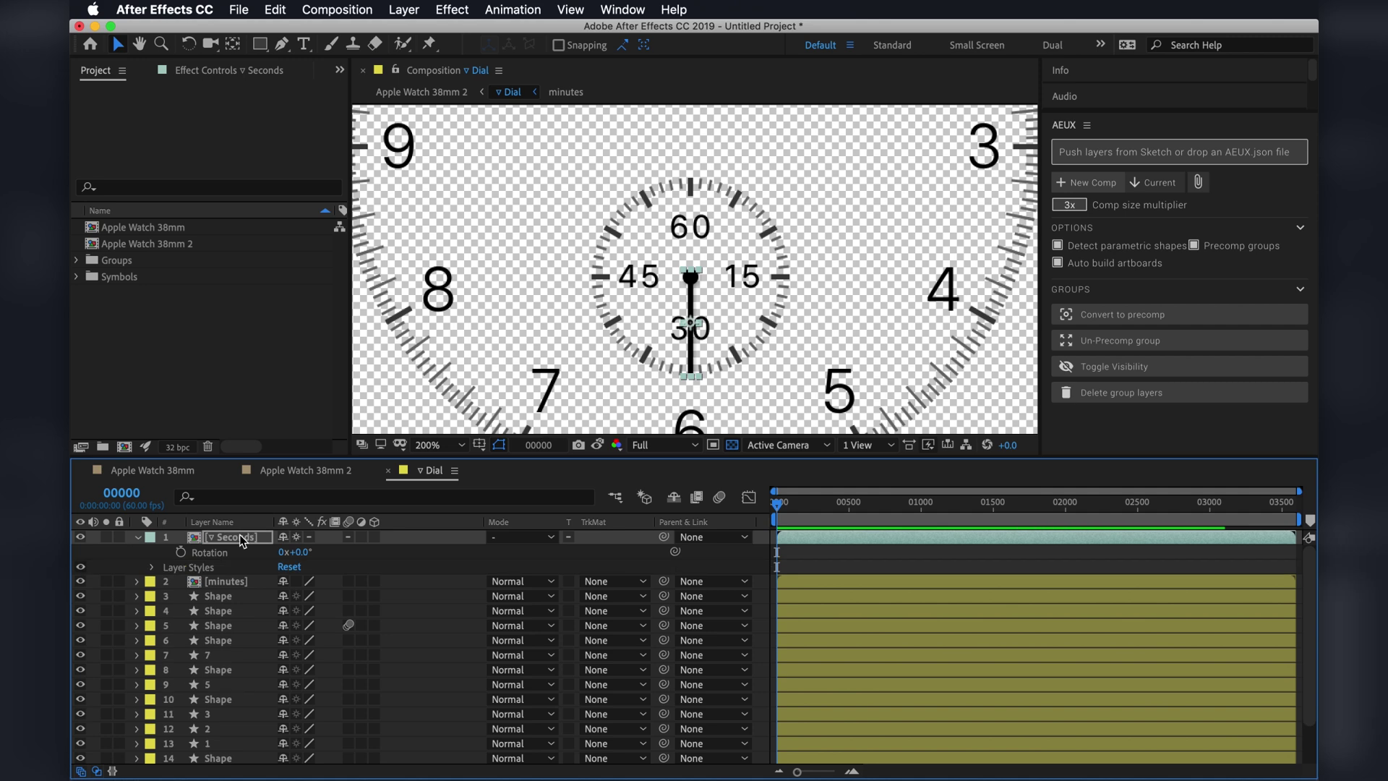
click(321, 472)
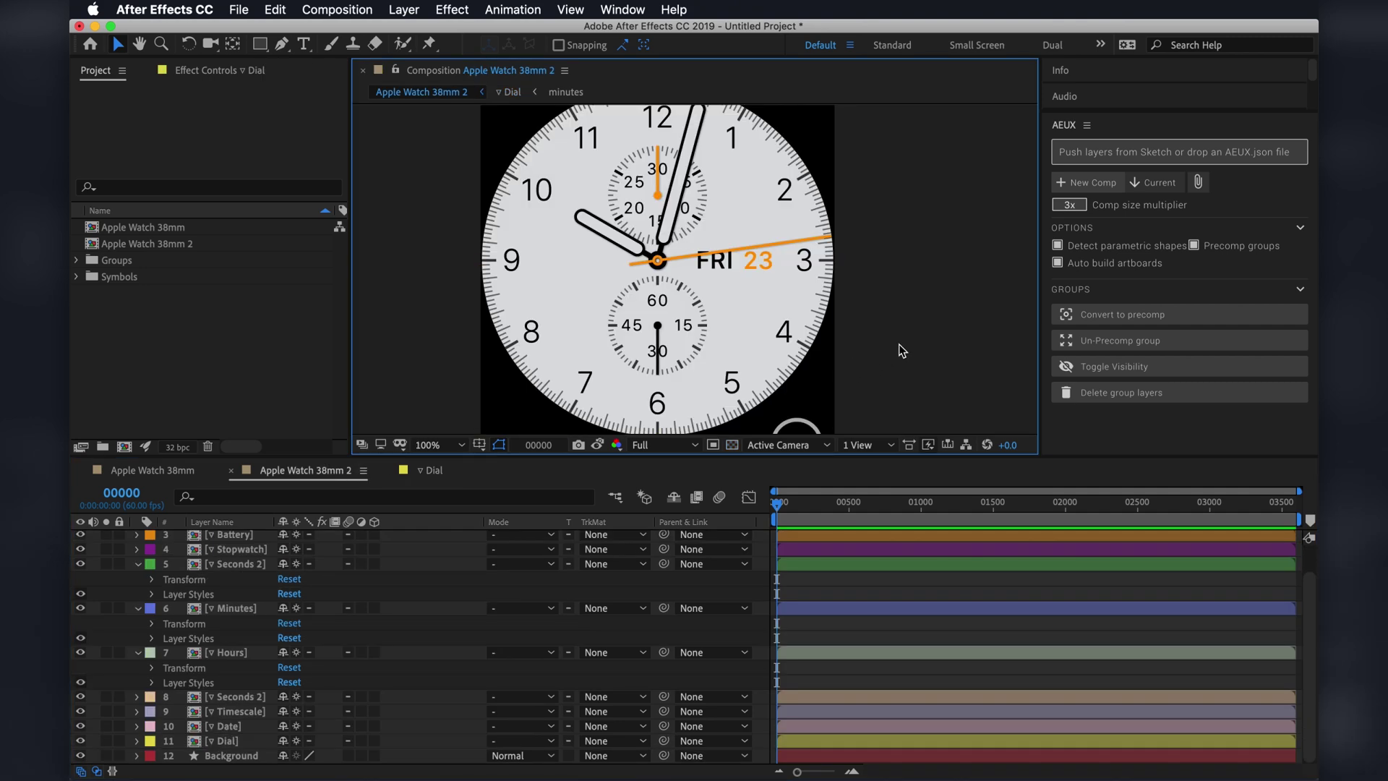
At 50% zoom, rotate the Seconds 2 hand to 0x+94°.
key(comma)
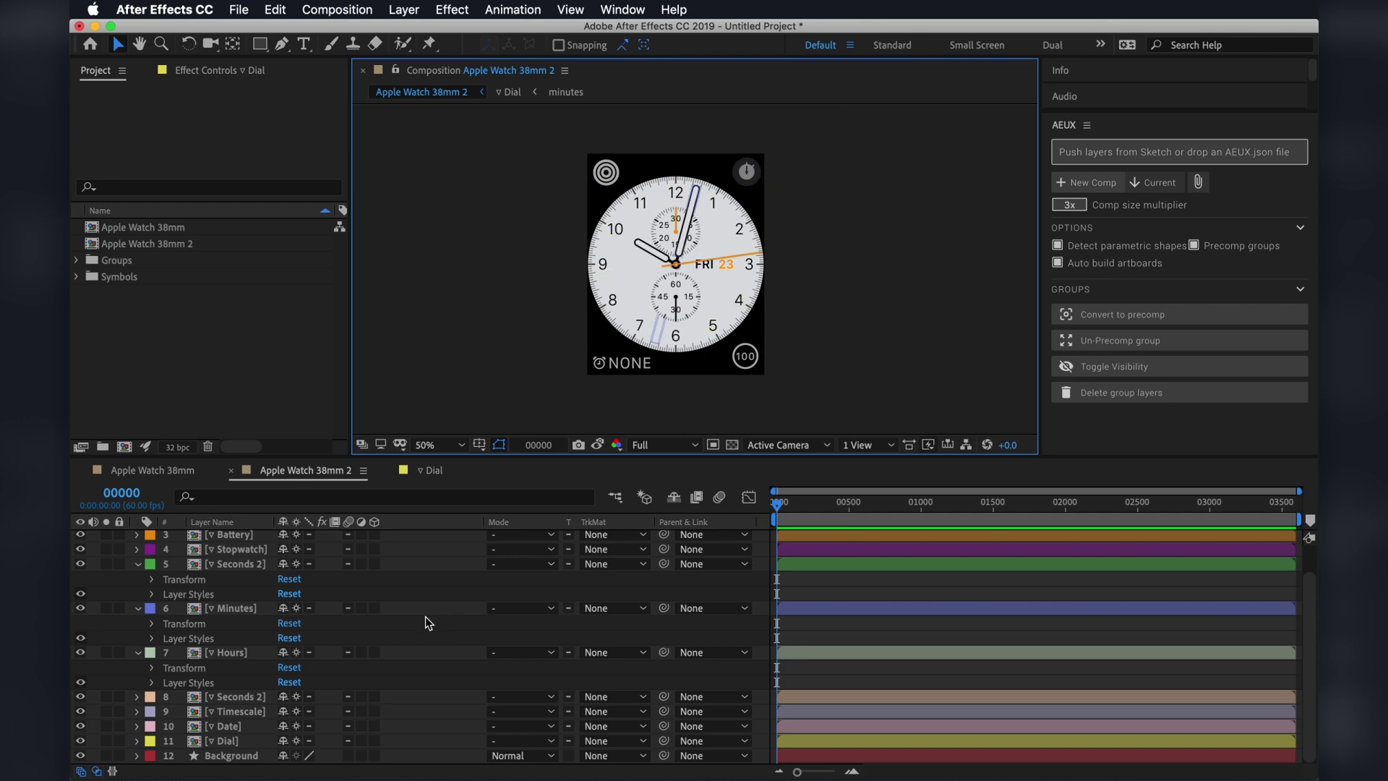
click(254, 564)
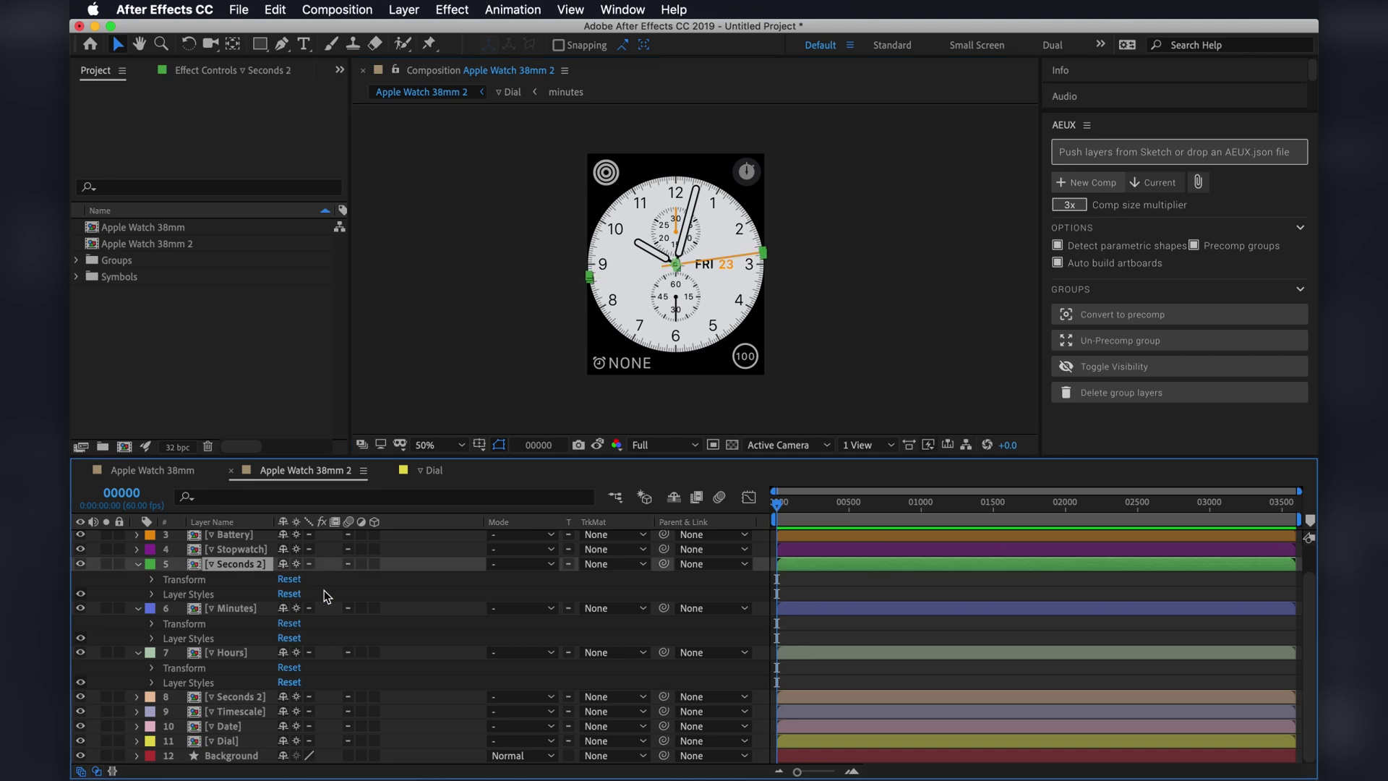
key(r)
mouse_move(307, 594)
mouse_down()
mouse_move(331, 590)
mouse_move(316, 594)
mouse_up()
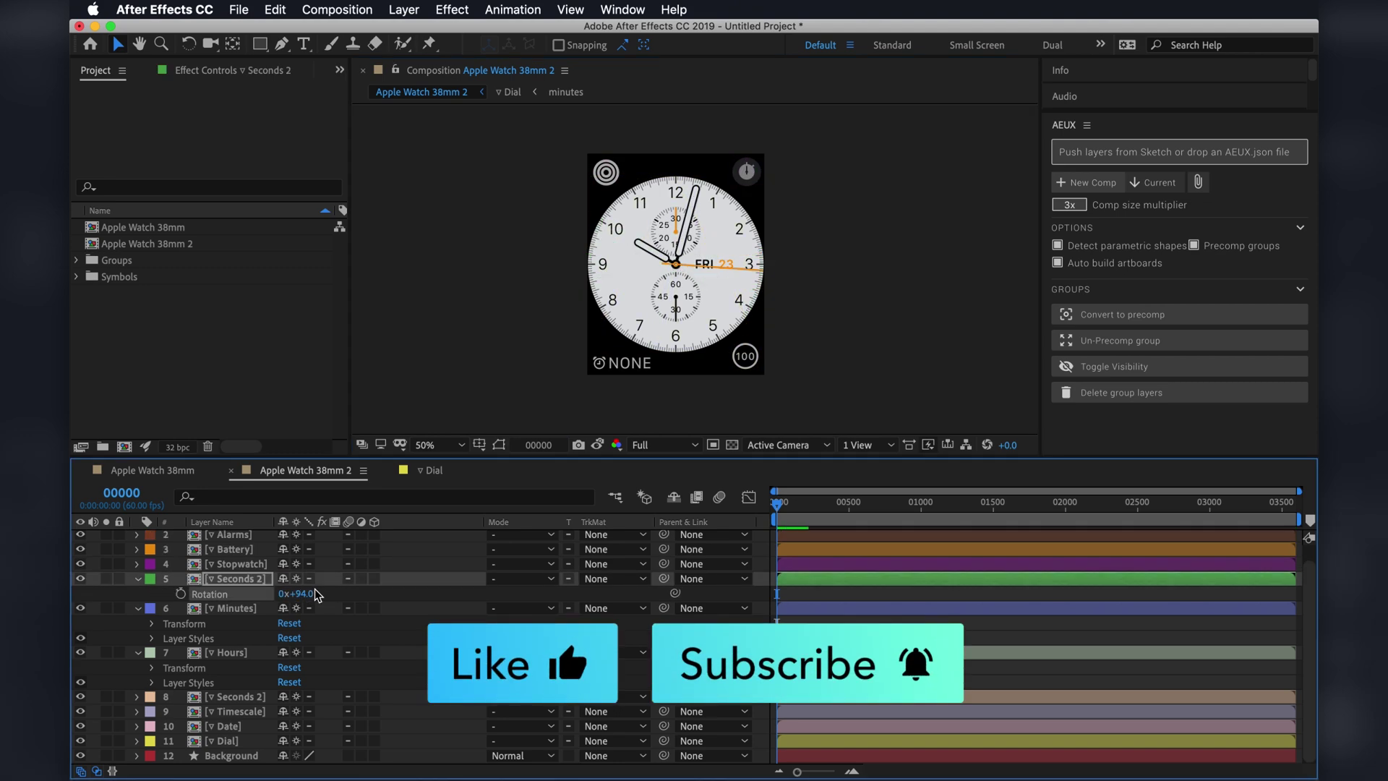